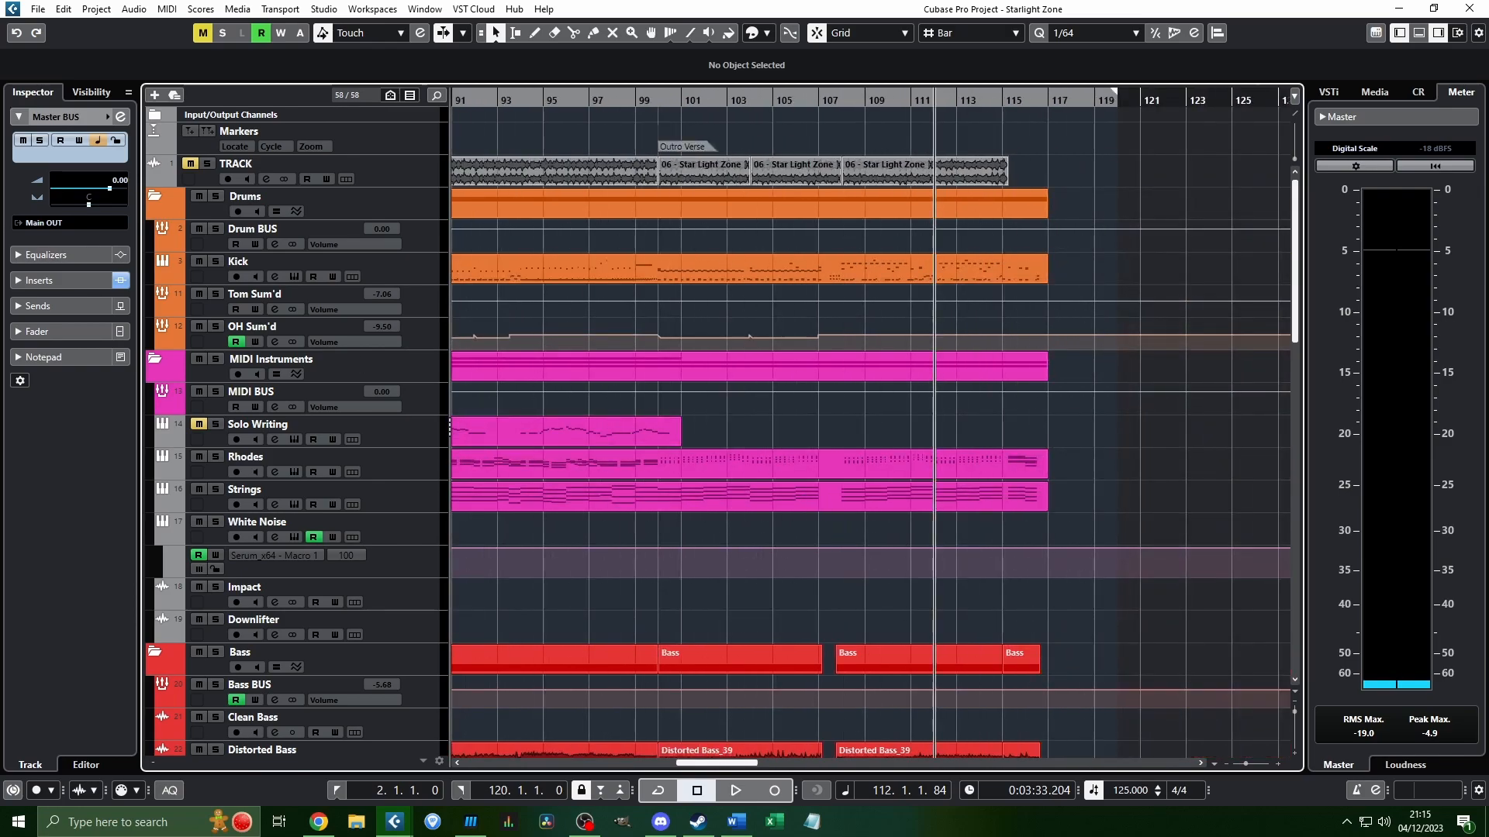
Open the MixConsole and clear the Main OUT channel's inserts by loading an FX chain preset.
{"action": "key", "text": "F3"}
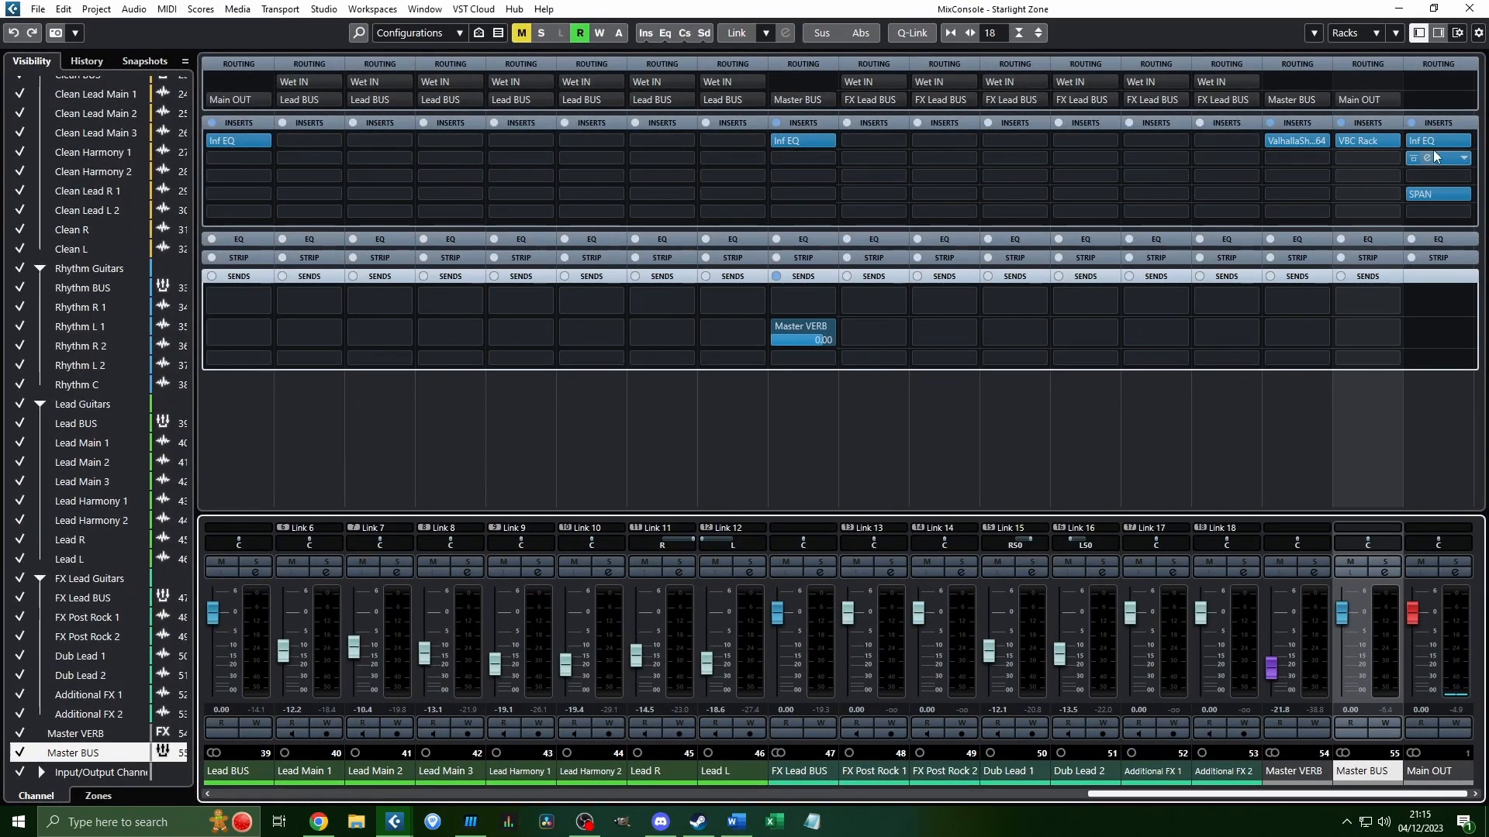
{"action": "left_click", "coordinate": [1467, 123]}
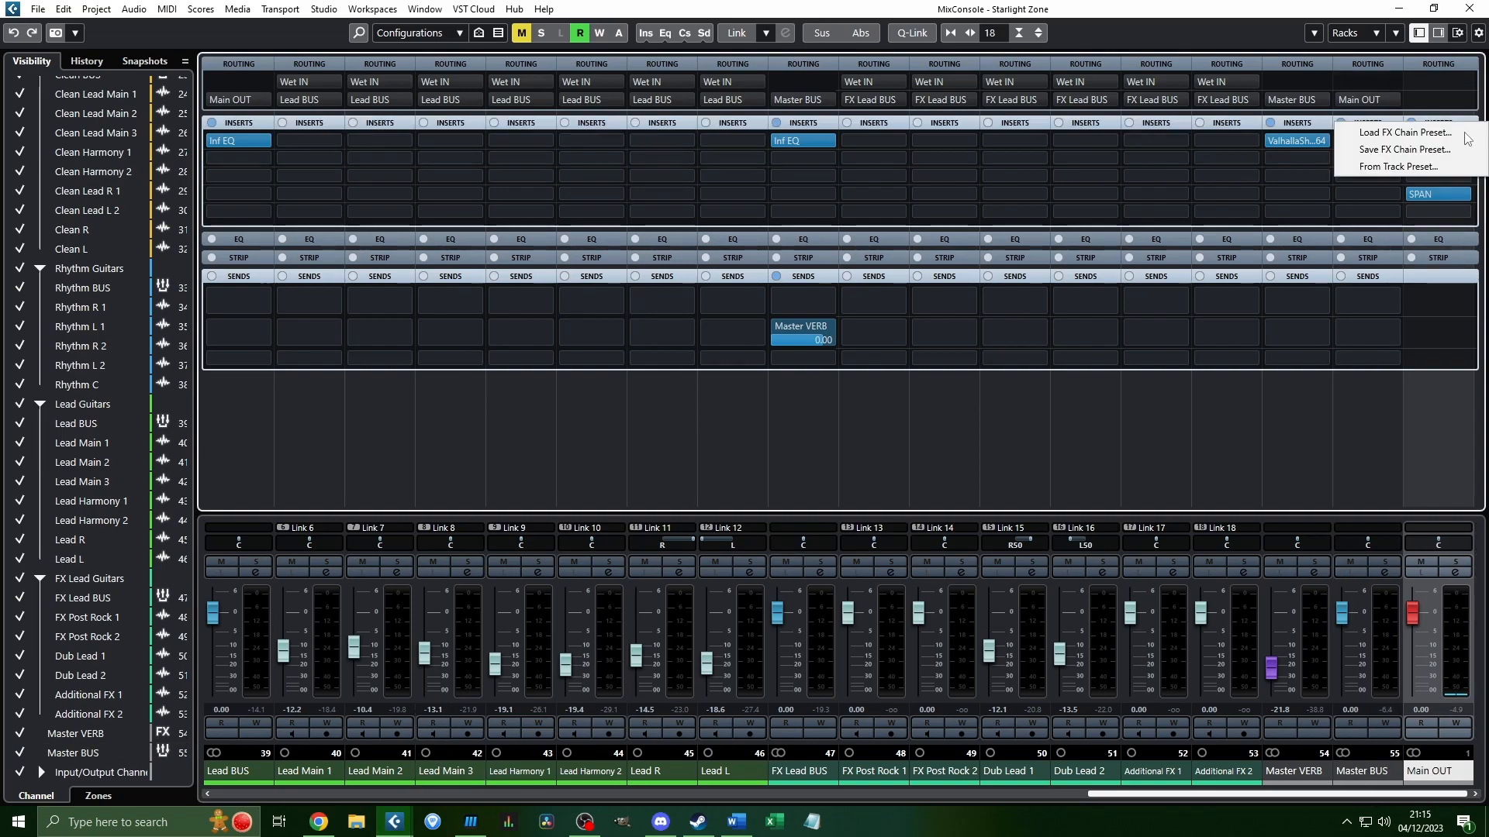
{"action": "left_click", "coordinate": [1439, 133]}
{"action": "left_click", "coordinate": [826, 446]}
{"action": "double_click", "coordinate": [652, 445]}
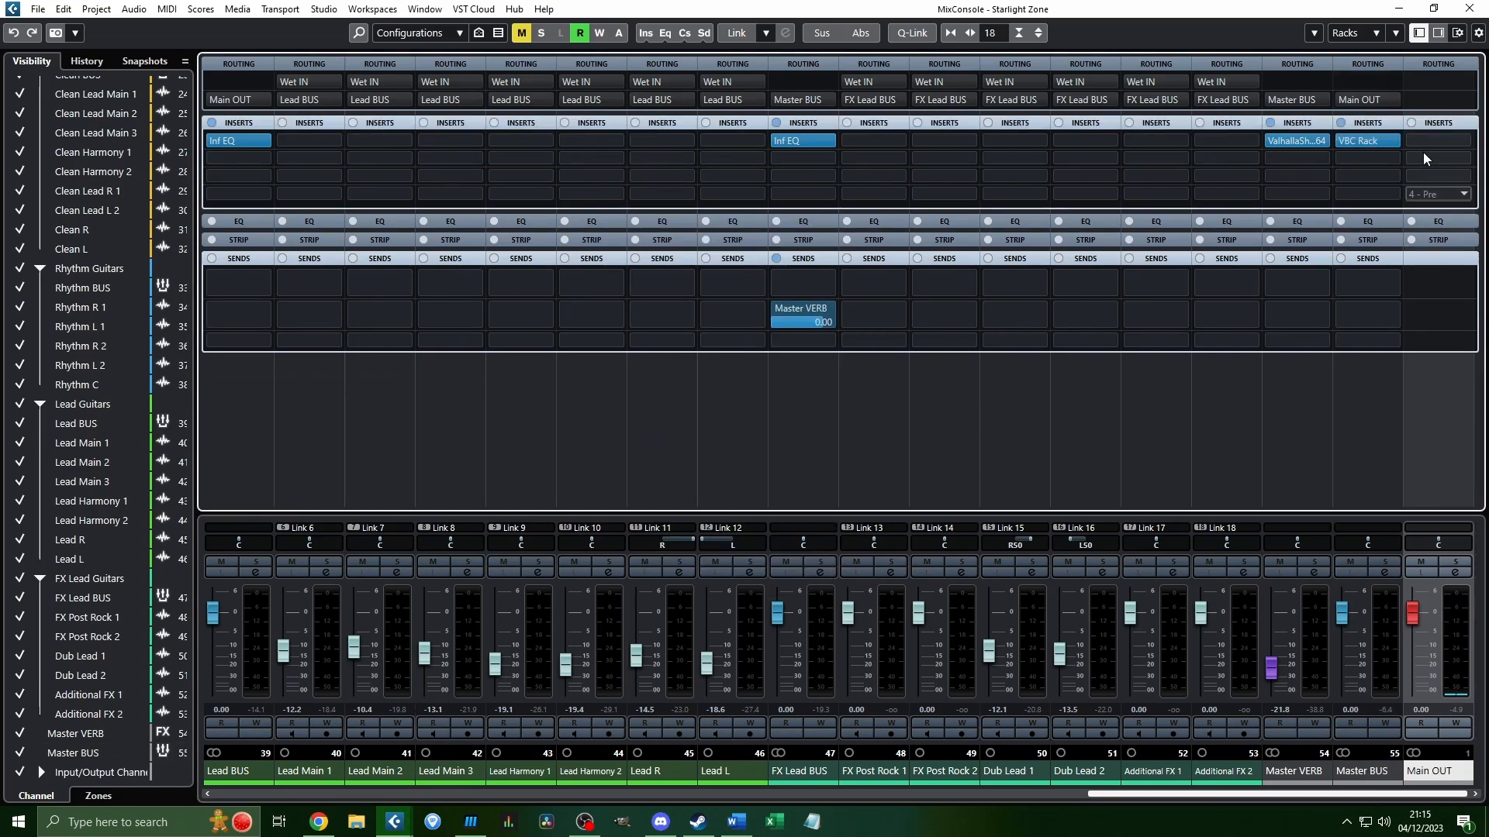
Insert Inf EQ in the first insert slot of the Main OUT channel.
{"action": "left_click", "coordinate": [1431, 147]}
{"action": "type", "text": "inf"}
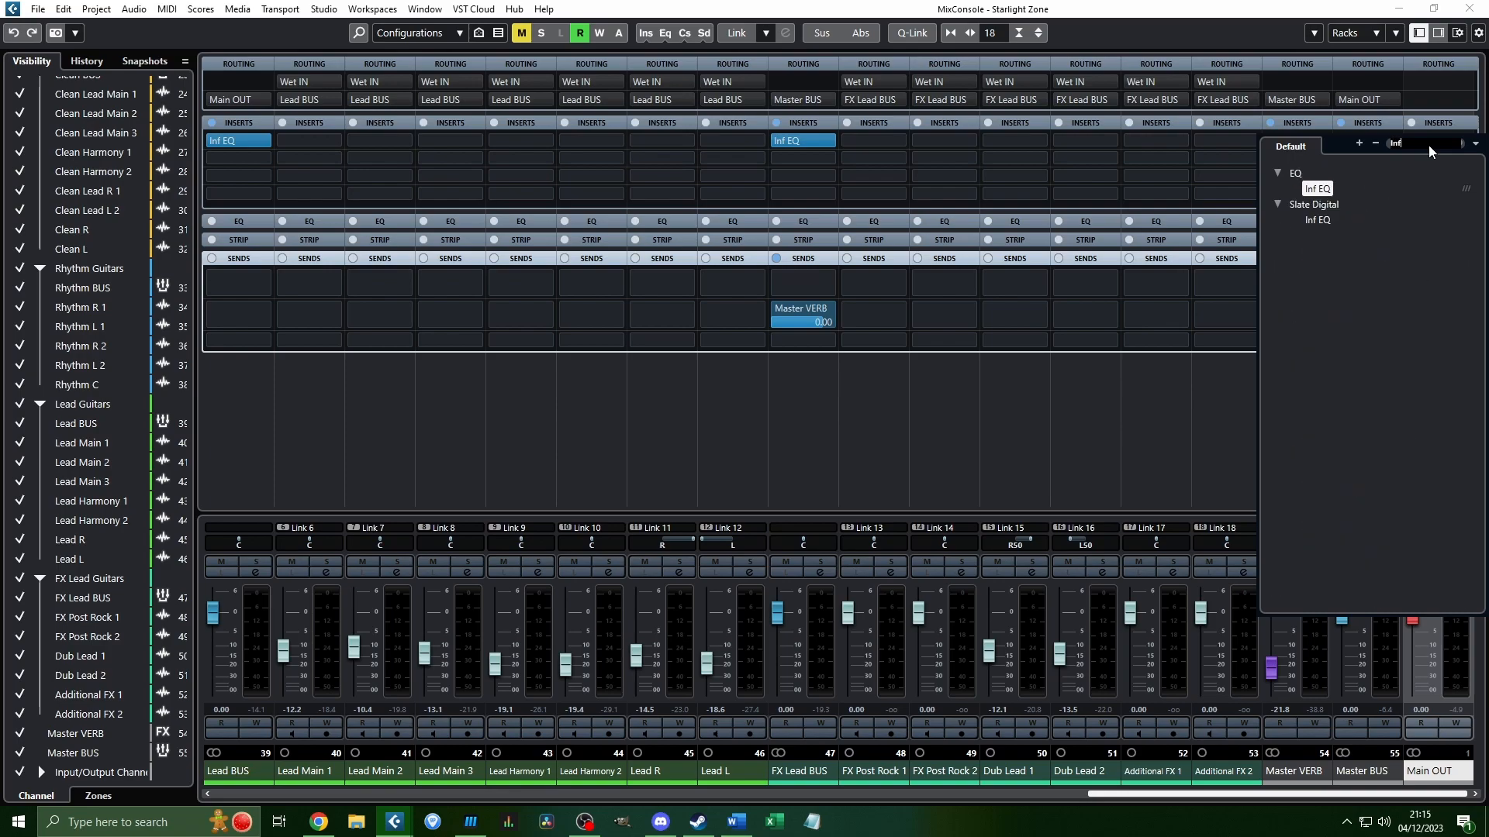
{"action": "key", "text": "Return"}
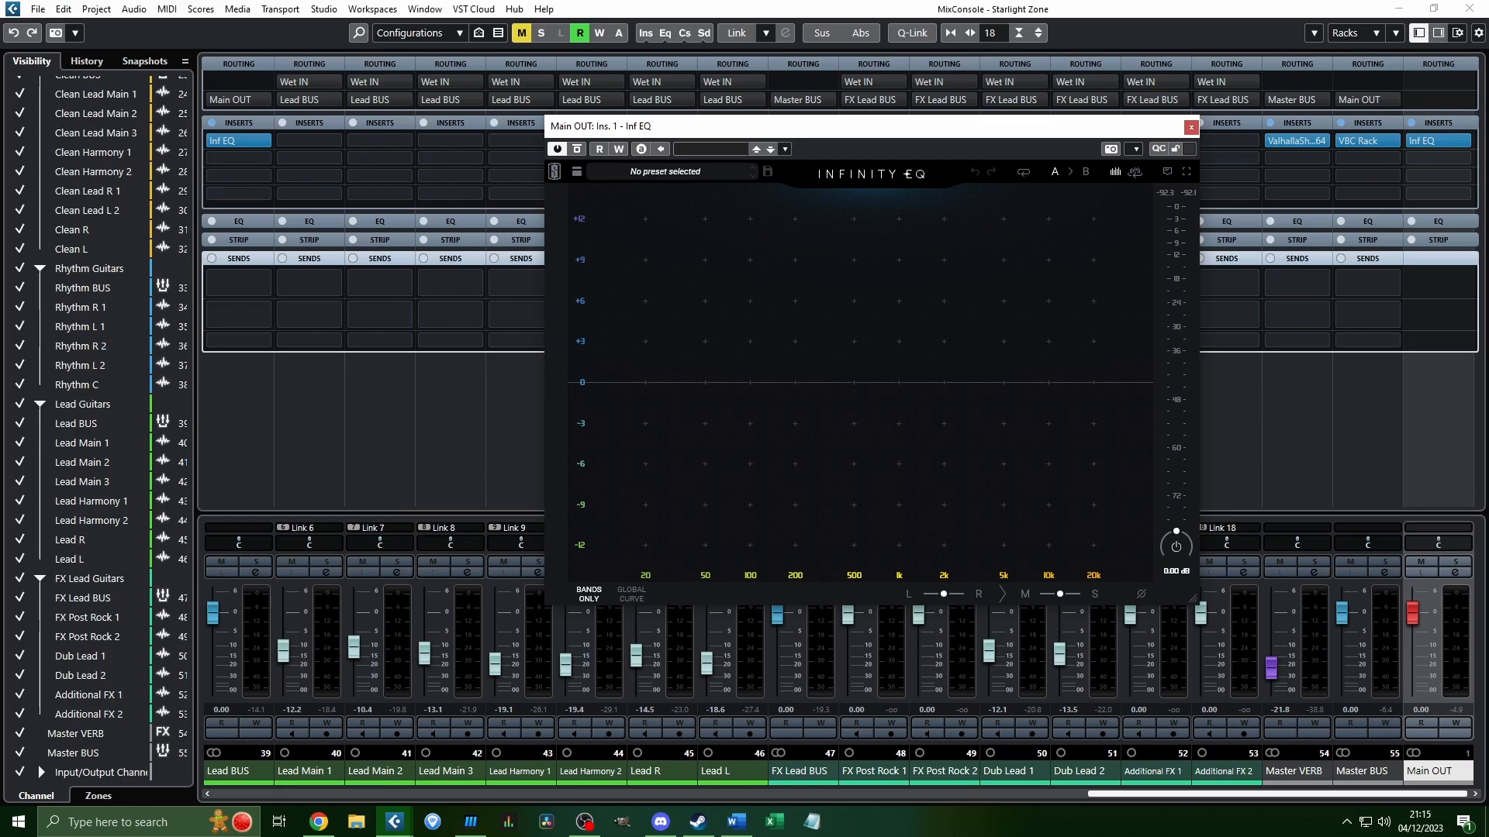
During playback, add a slight low-mid bell cut and a high-shelf cut of about -2.25 dB at 2.61 kHz in the equalizer.
{"action": "key", "text": "space"}
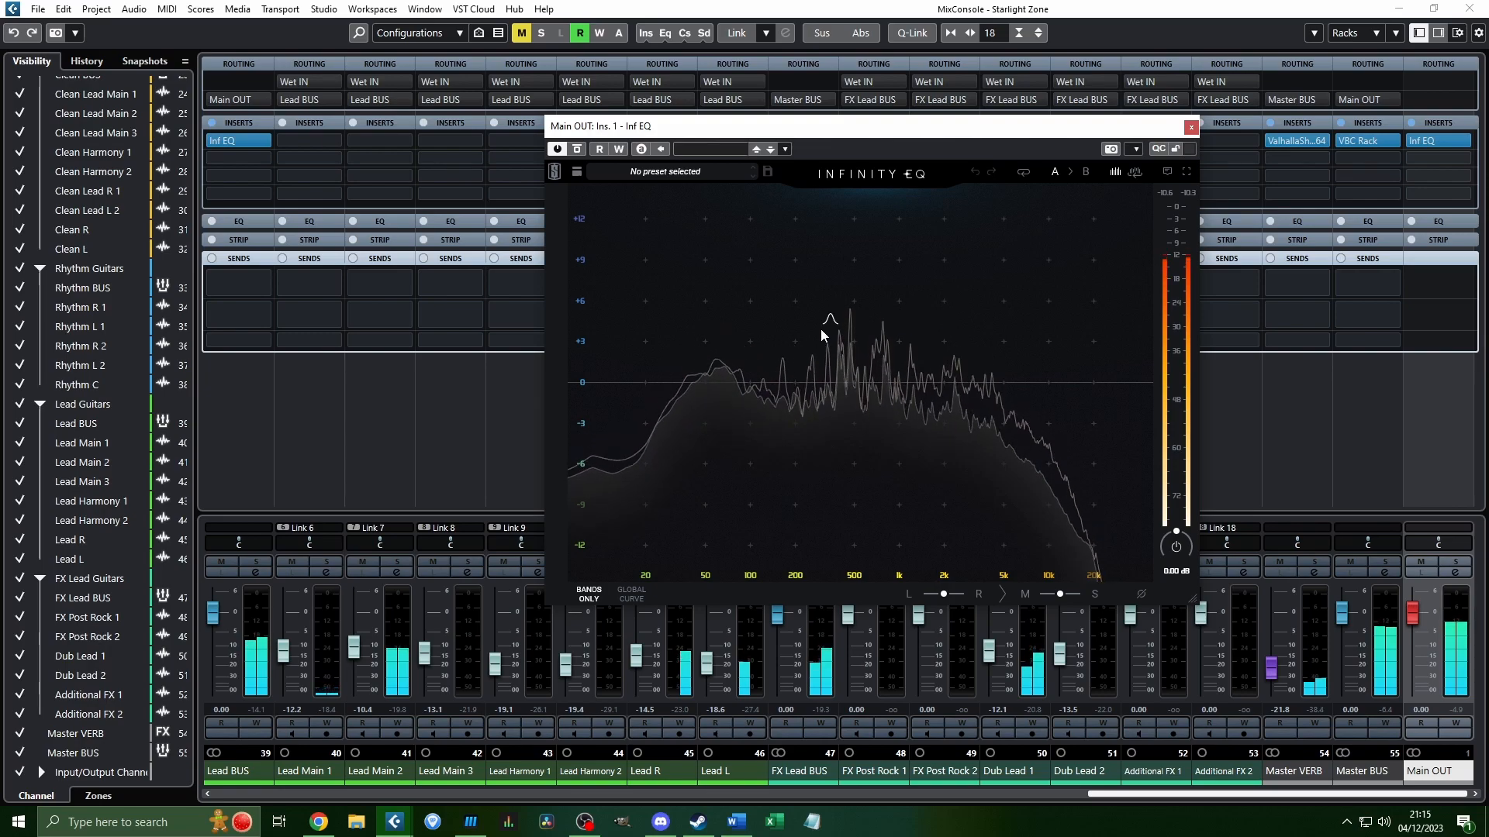
{"action": "left_click_drag", "start_coordinate": [798, 318], "coordinate": [805, 399]}
{"action": "double_click", "coordinate": [997, 347]}
{"action": "mouse_move", "coordinate": [997, 348]}
{"action": "left_mouse_down"}
{"action": "mouse_move", "coordinate": [1036, 336]}
{"action": "mouse_move", "coordinate": [1019, 396]}
{"action": "mouse_move", "coordinate": [1005, 394]}
{"action": "mouse_move", "coordinate": [1010, 419]}
{"action": "mouse_move", "coordinate": [982, 394]}
{"action": "mouse_move", "coordinate": [958, 393]}
{"action": "mouse_move", "coordinate": [961, 414]}
{"action": "mouse_move", "coordinate": [968, 344]}
{"action": "left_mouse_up"}
{"action": "left_click", "coordinate": [936, 389]}
{"action": "left_click", "coordinate": [954, 389]}
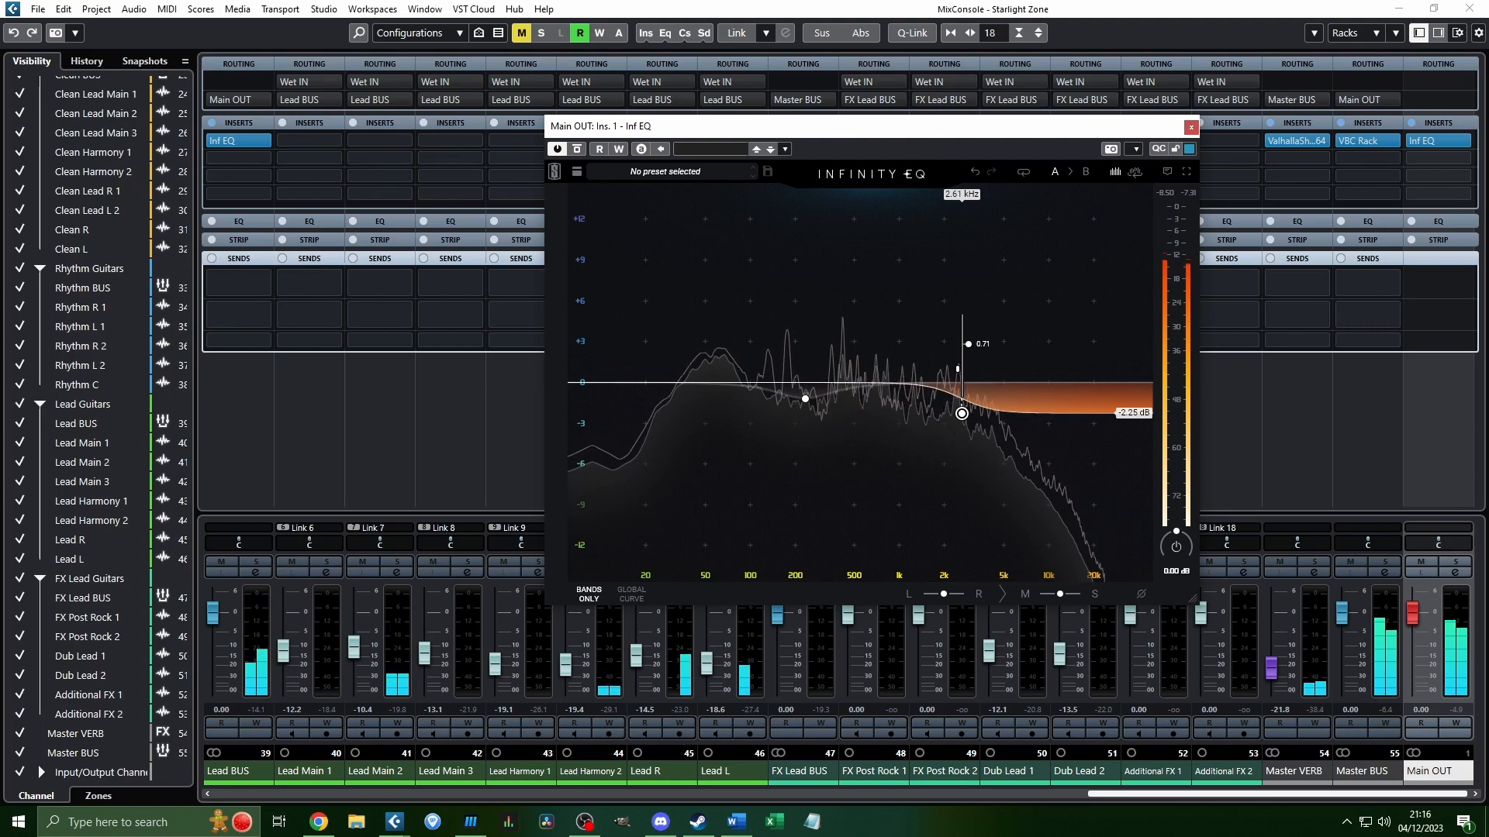
Refine the high-shelf cut to about -0.88 dB at 2.46 kHz and close the equalizer.
{"action": "left_click_drag", "start_coordinate": [961, 413], "coordinate": [945, 414]}
{"action": "double_click", "coordinate": [893, 362]}
{"action": "mouse_move", "coordinate": [894, 363]}
{"action": "left_mouse_down"}
{"action": "mouse_move", "coordinate": [876, 359]}
{"action": "mouse_move", "coordinate": [896, 357]}
{"action": "left_mouse_up"}
{"action": "left_click_drag", "start_coordinate": [946, 414], "coordinate": [954, 400]}
{"action": "left_click_drag", "start_coordinate": [896, 357], "coordinate": [957, 395]}
{"action": "left_click", "coordinate": [985, 348]}
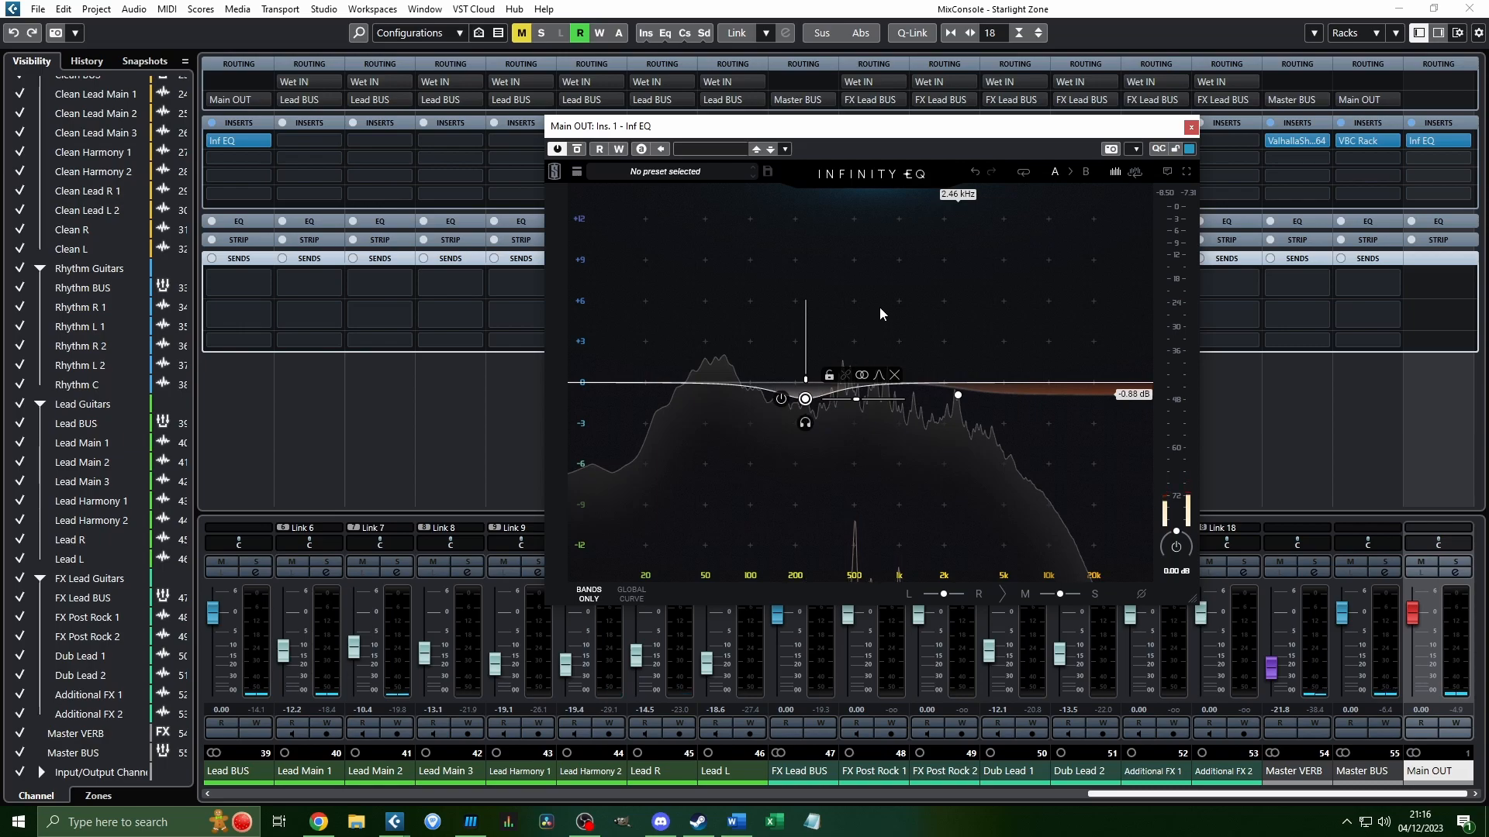
{"action": "left_click", "coordinate": [1199, 125]}
Insert the Virtual Tape Machines distortion effect in the second insert slot of Main OUT.
{"action": "left_click", "coordinate": [1421, 158]}
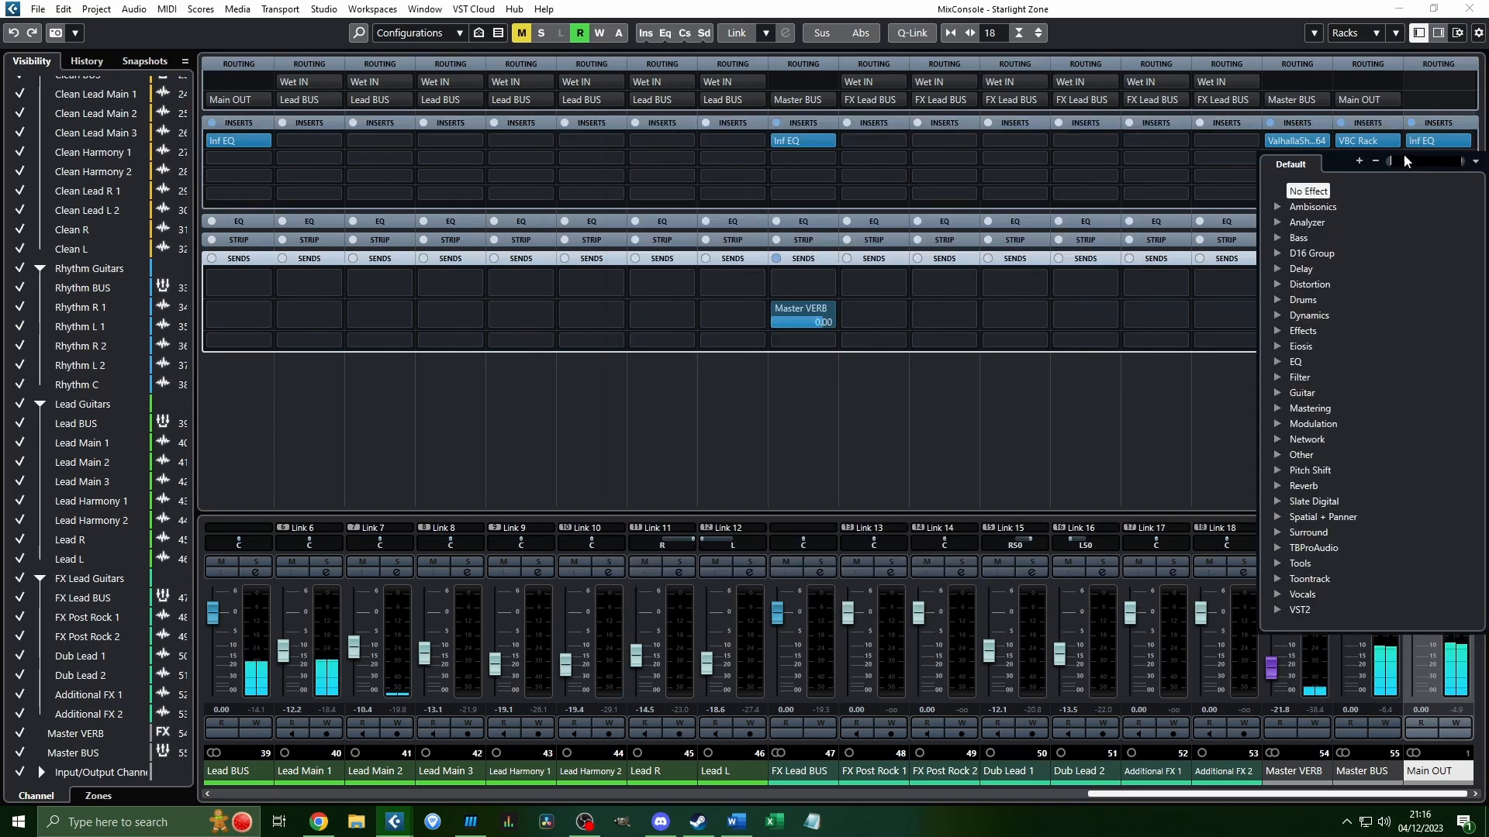
{"action": "left_click", "coordinate": [1277, 314]}
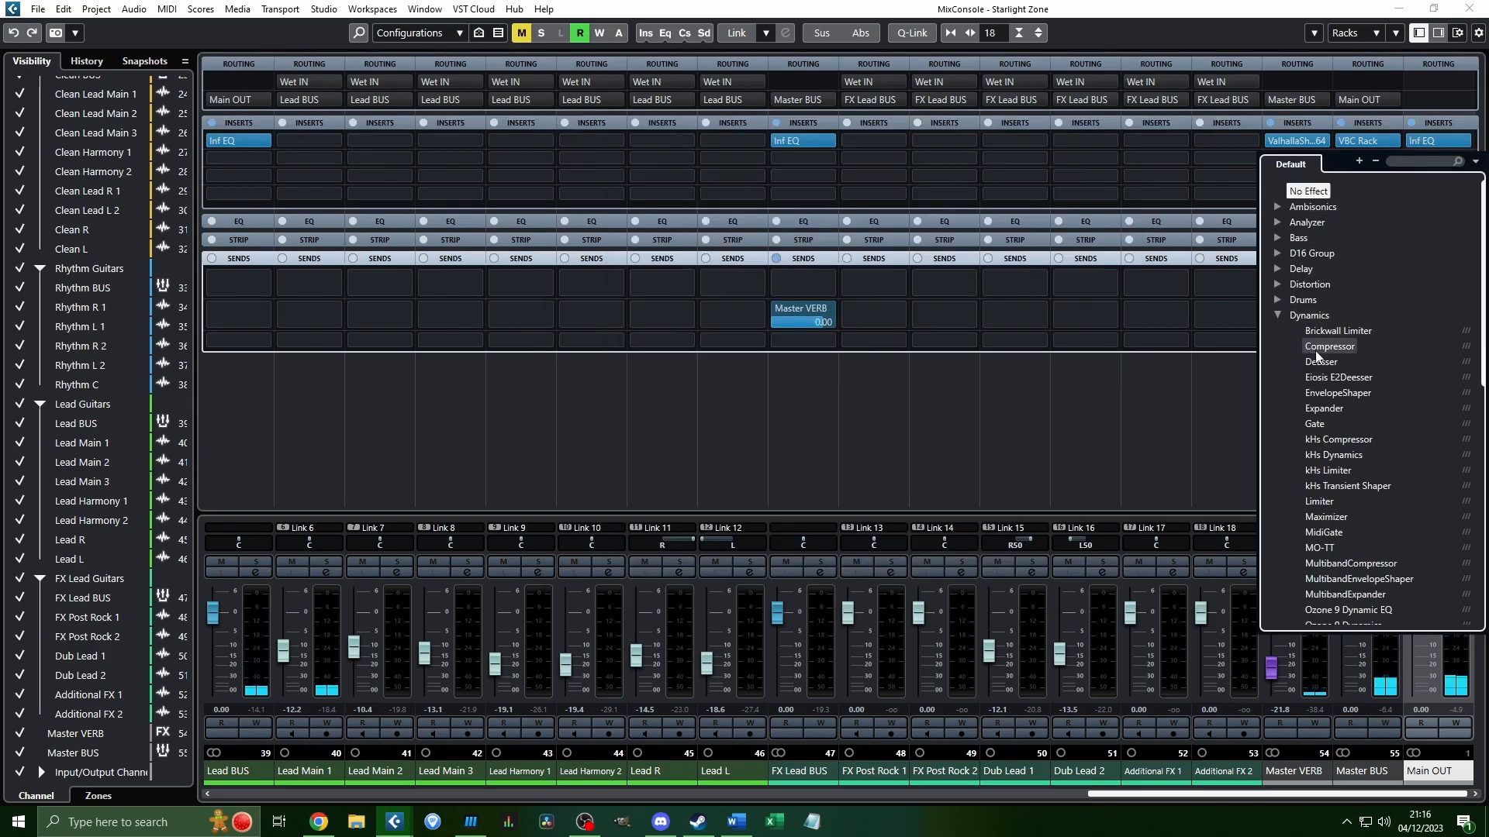
{"action": "left_click", "coordinate": [1280, 284]}
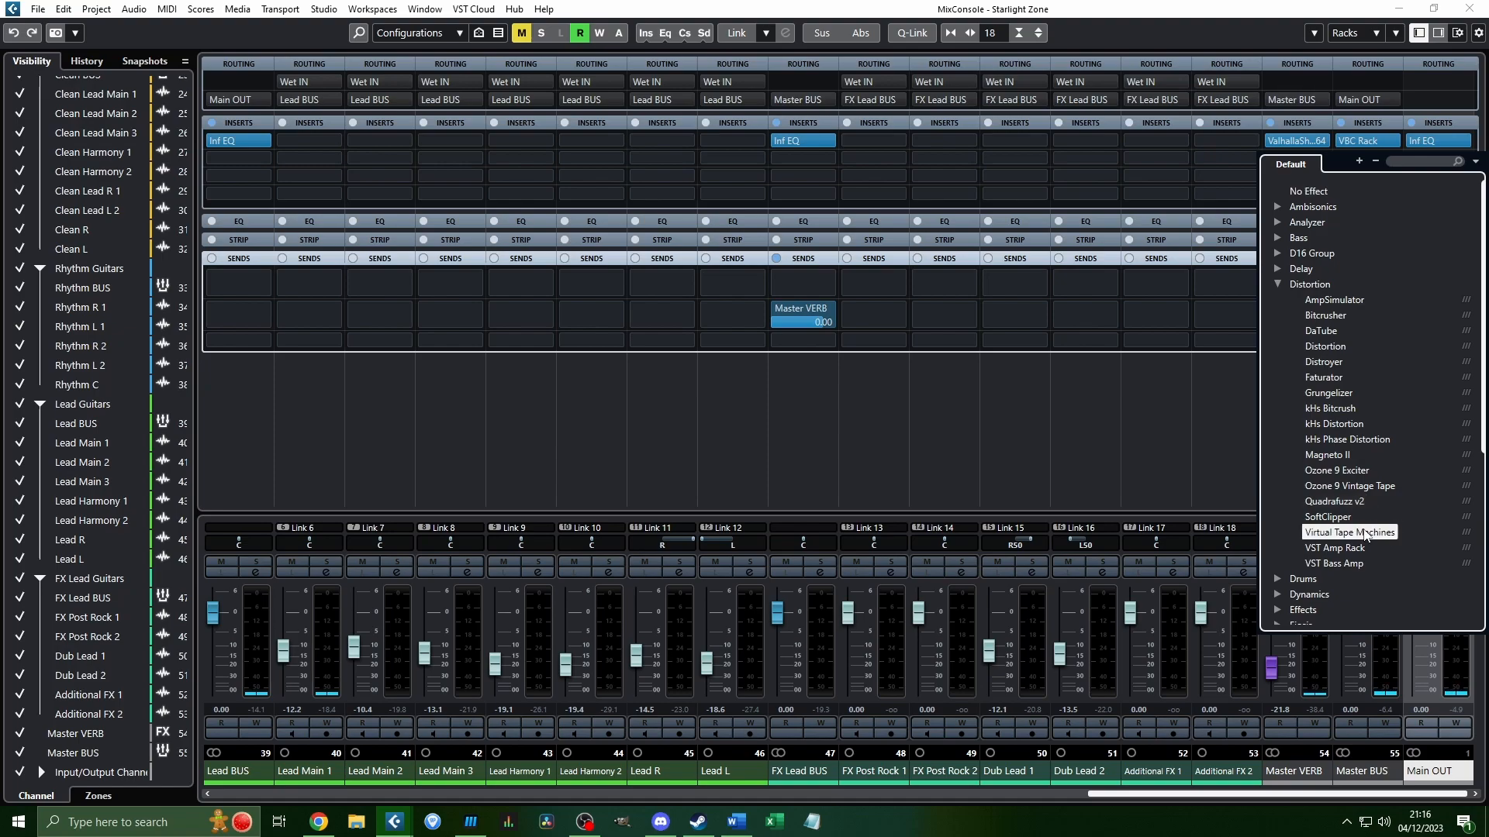
{"action": "left_click", "coordinate": [1349, 533]}
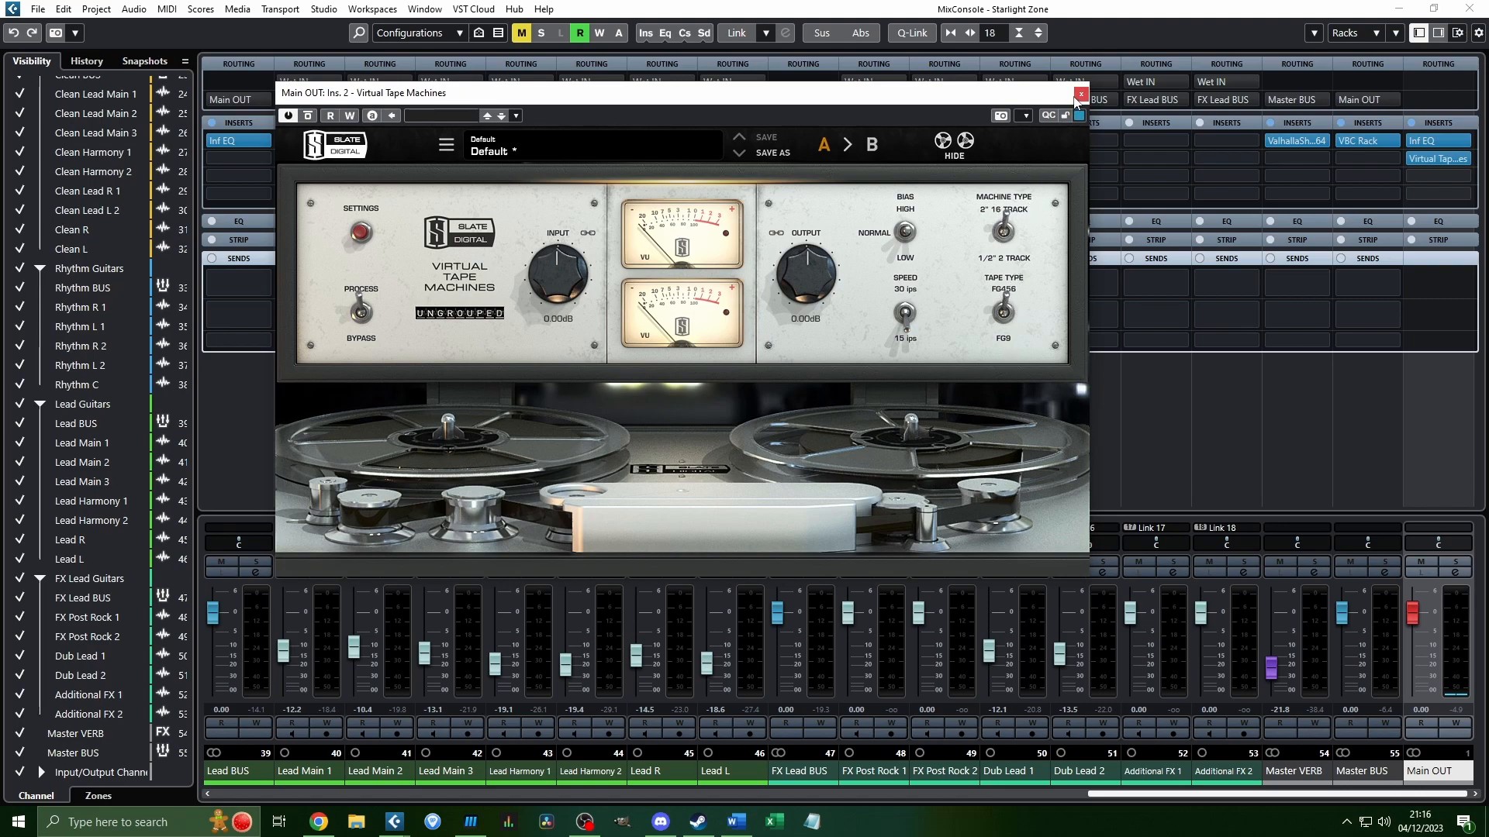
Drive the tape machine's input to +6.75 dB with linked output at -6.75 dB during playback, and close the plug-in.
{"action": "key", "text": "space"}
{"action": "left_click_drag", "start_coordinate": [570, 275], "coordinate": [567, 239]}
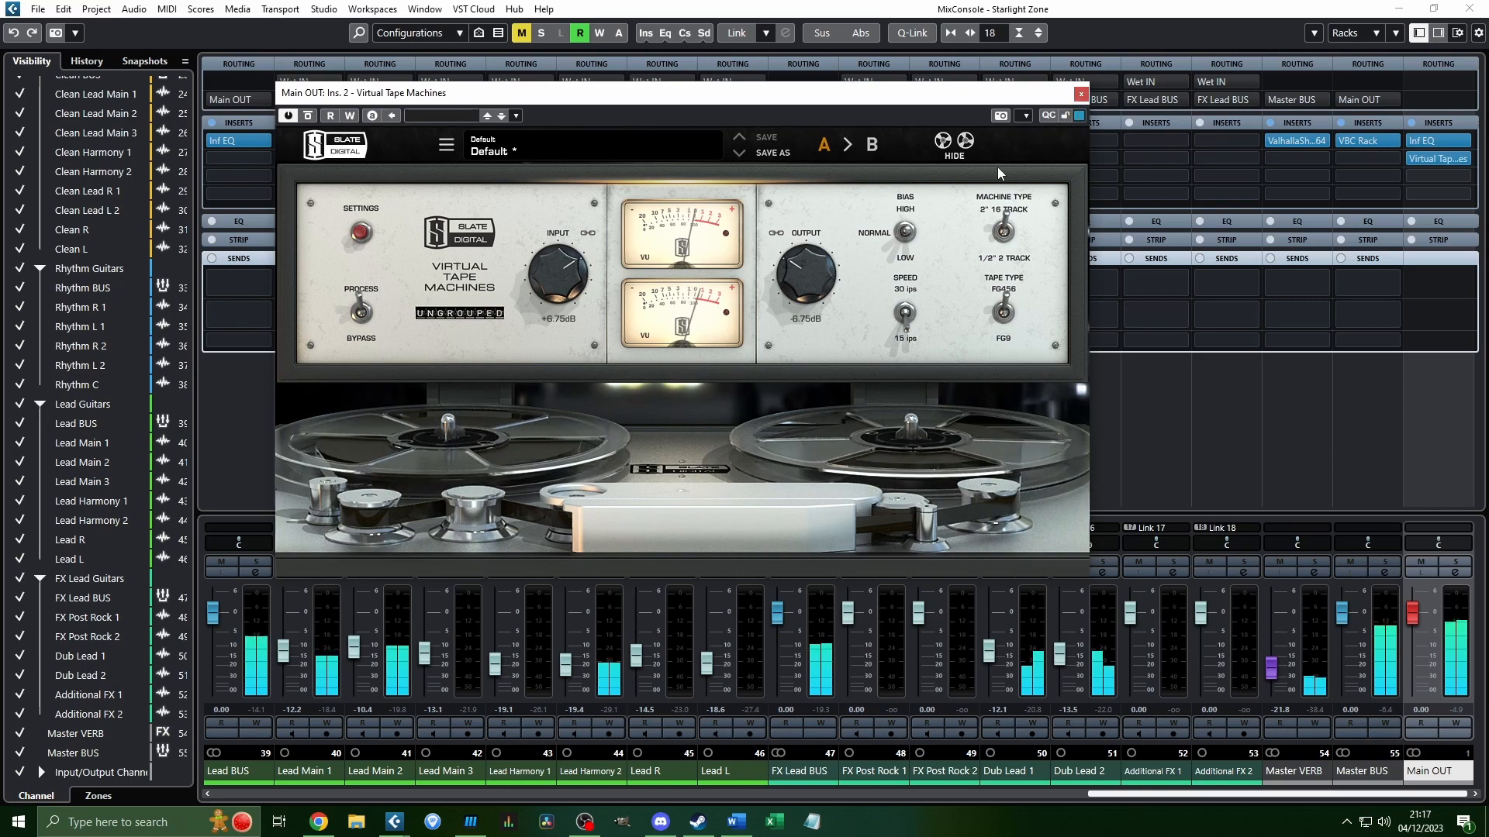
{"action": "left_click", "coordinate": [1084, 97]}
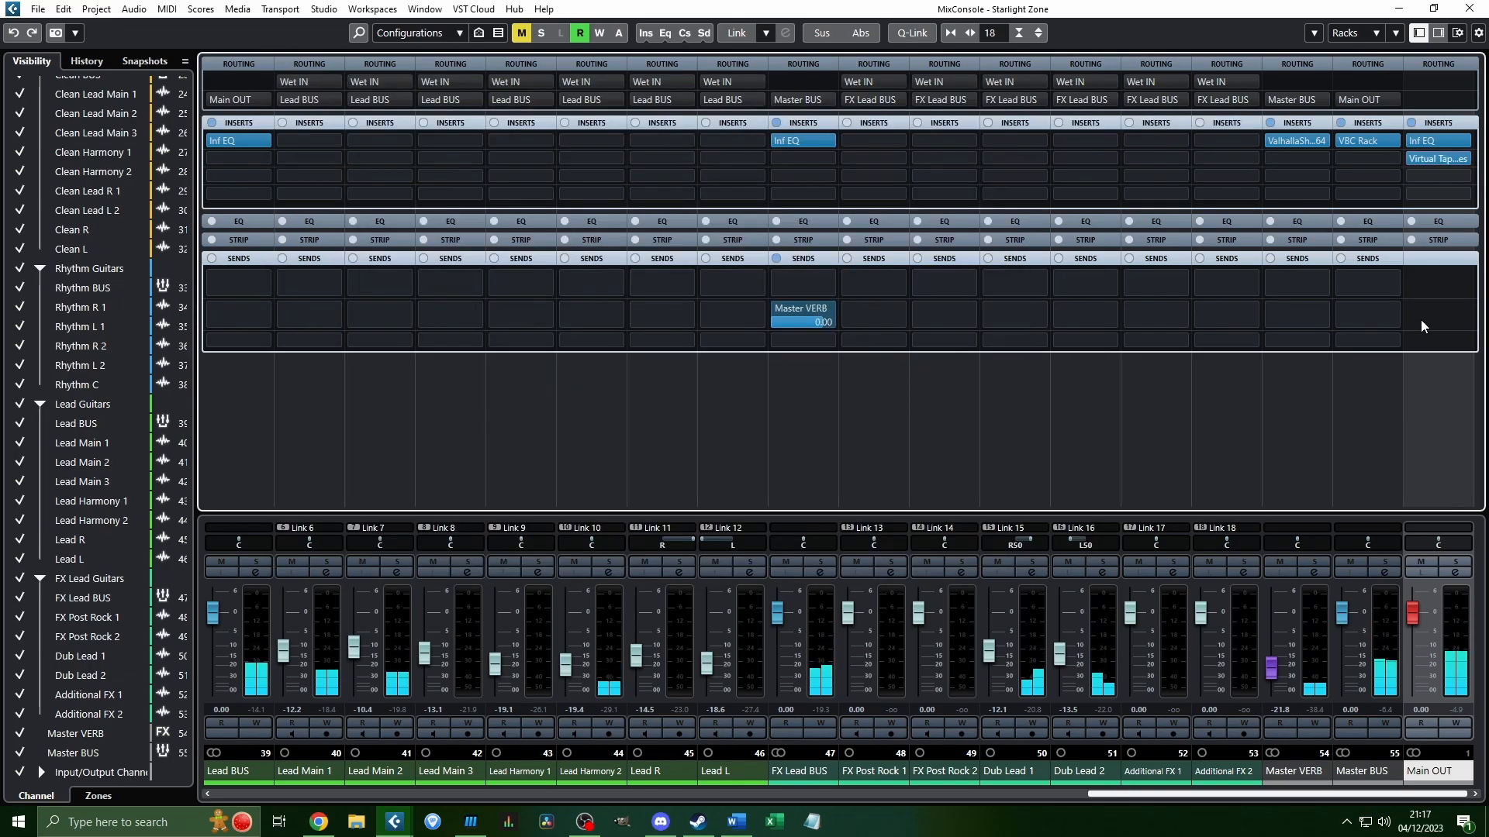
Insert the FG-X 2 mastering plug-in in the third insert slot of Main OUT.
{"action": "left_click", "coordinate": [1458, 178]}
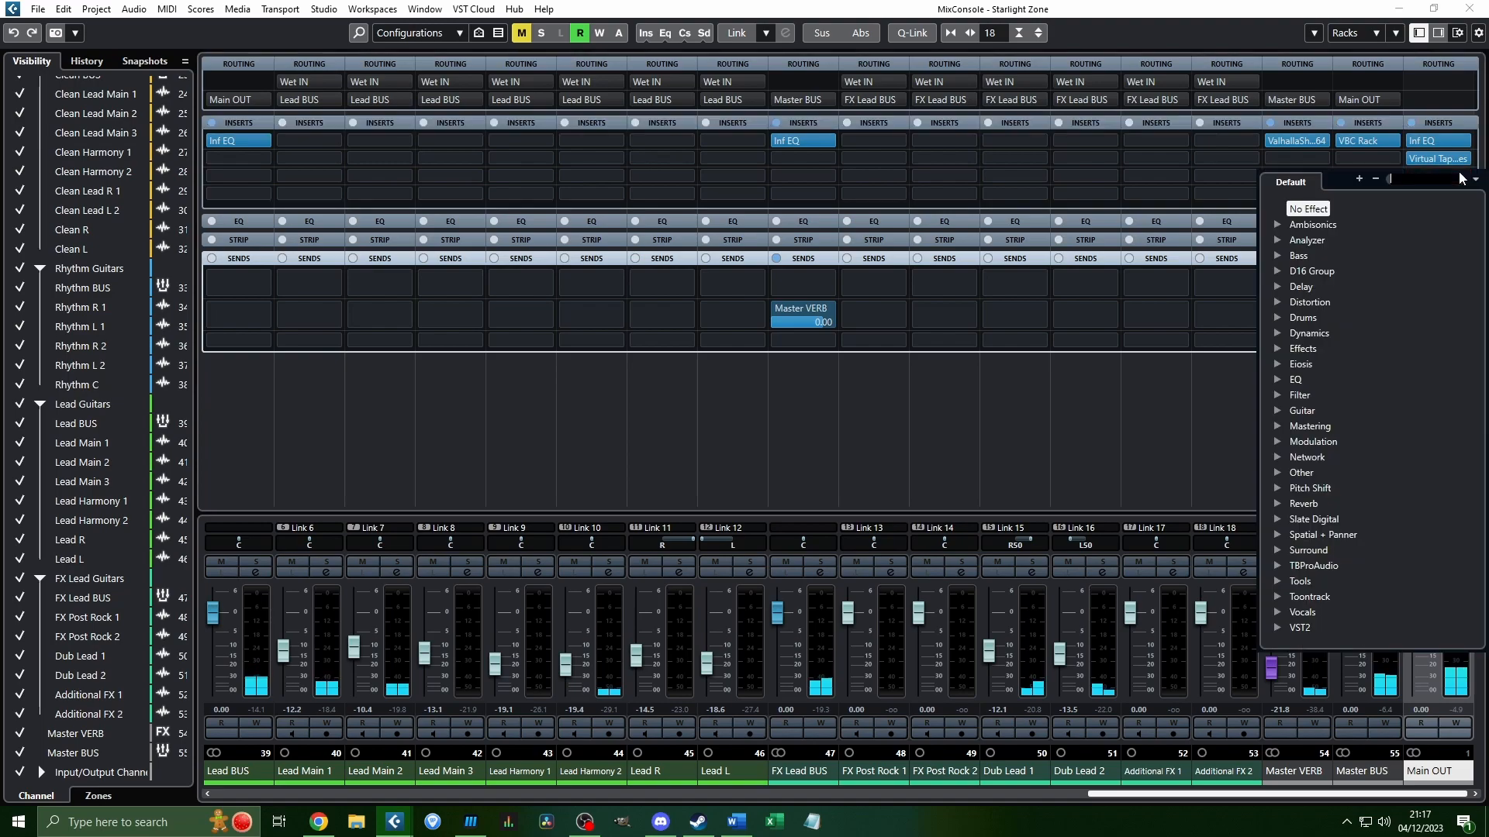
{"action": "left_click", "coordinate": [1277, 333]}
{"action": "left_click", "coordinate": [1276, 334]}
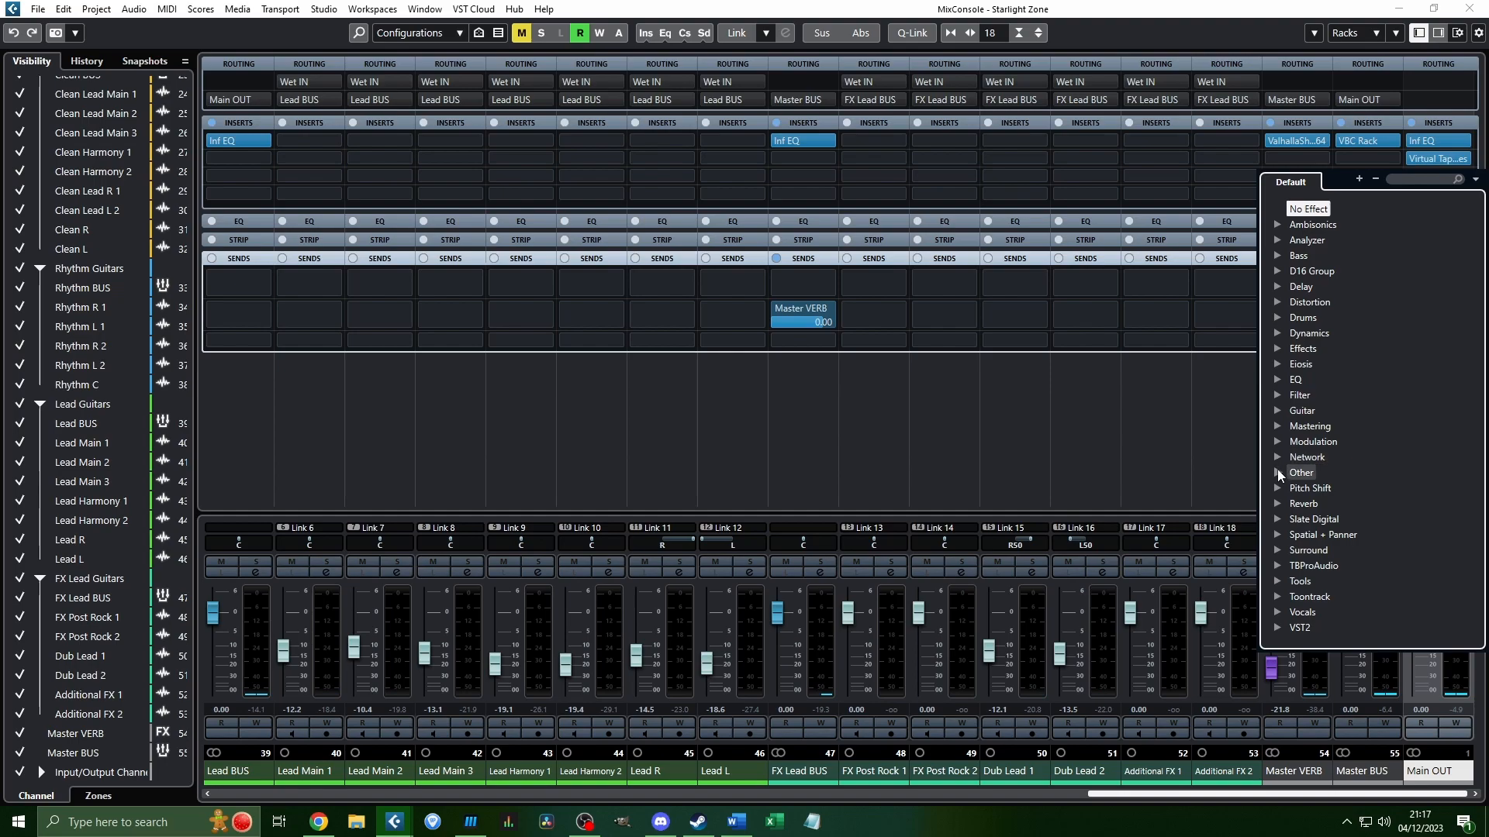
{"action": "left_click", "coordinate": [1278, 425]}
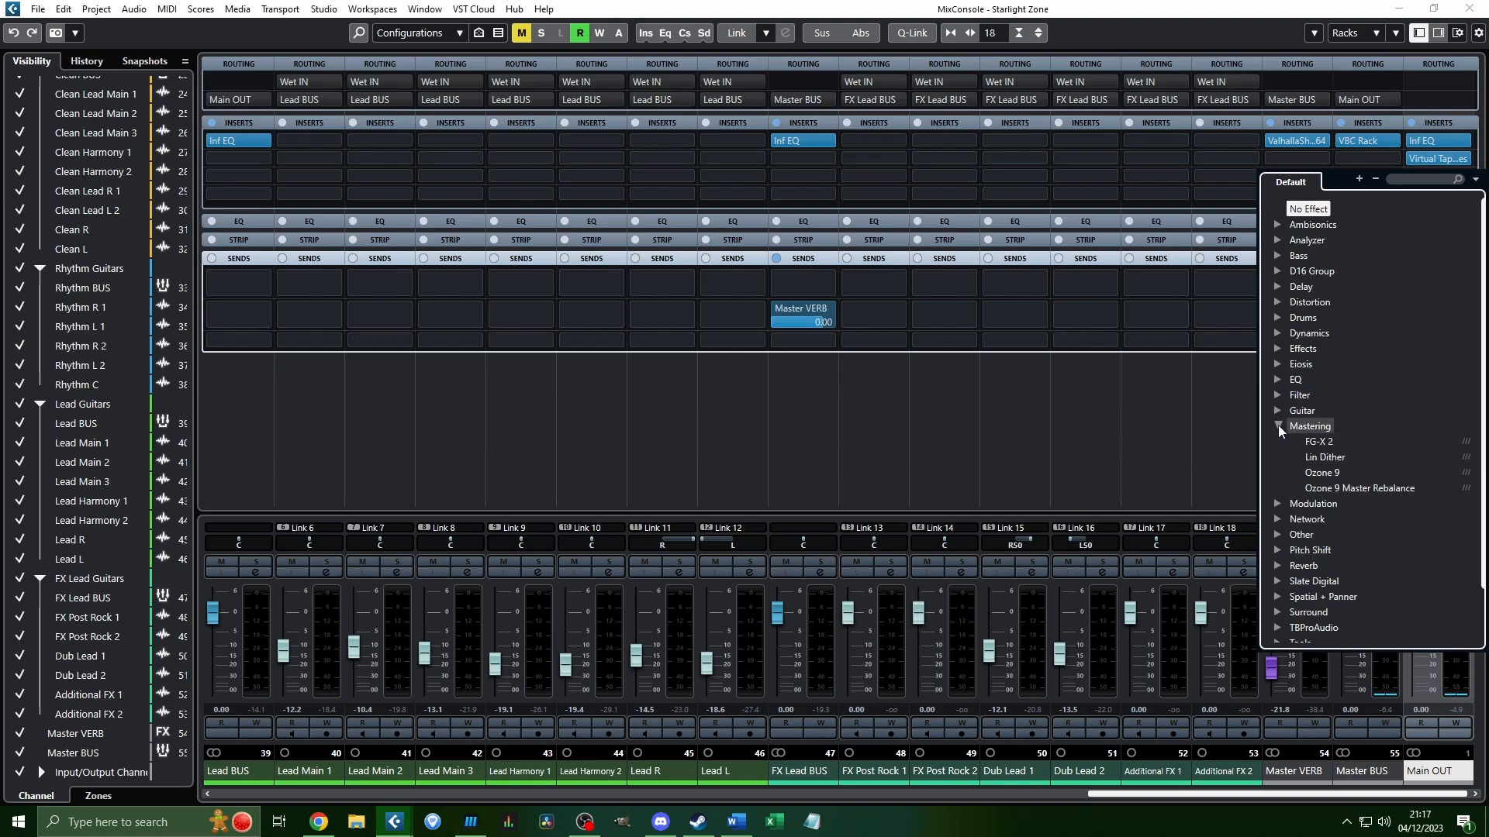
{"action": "left_click", "coordinate": [1329, 440]}
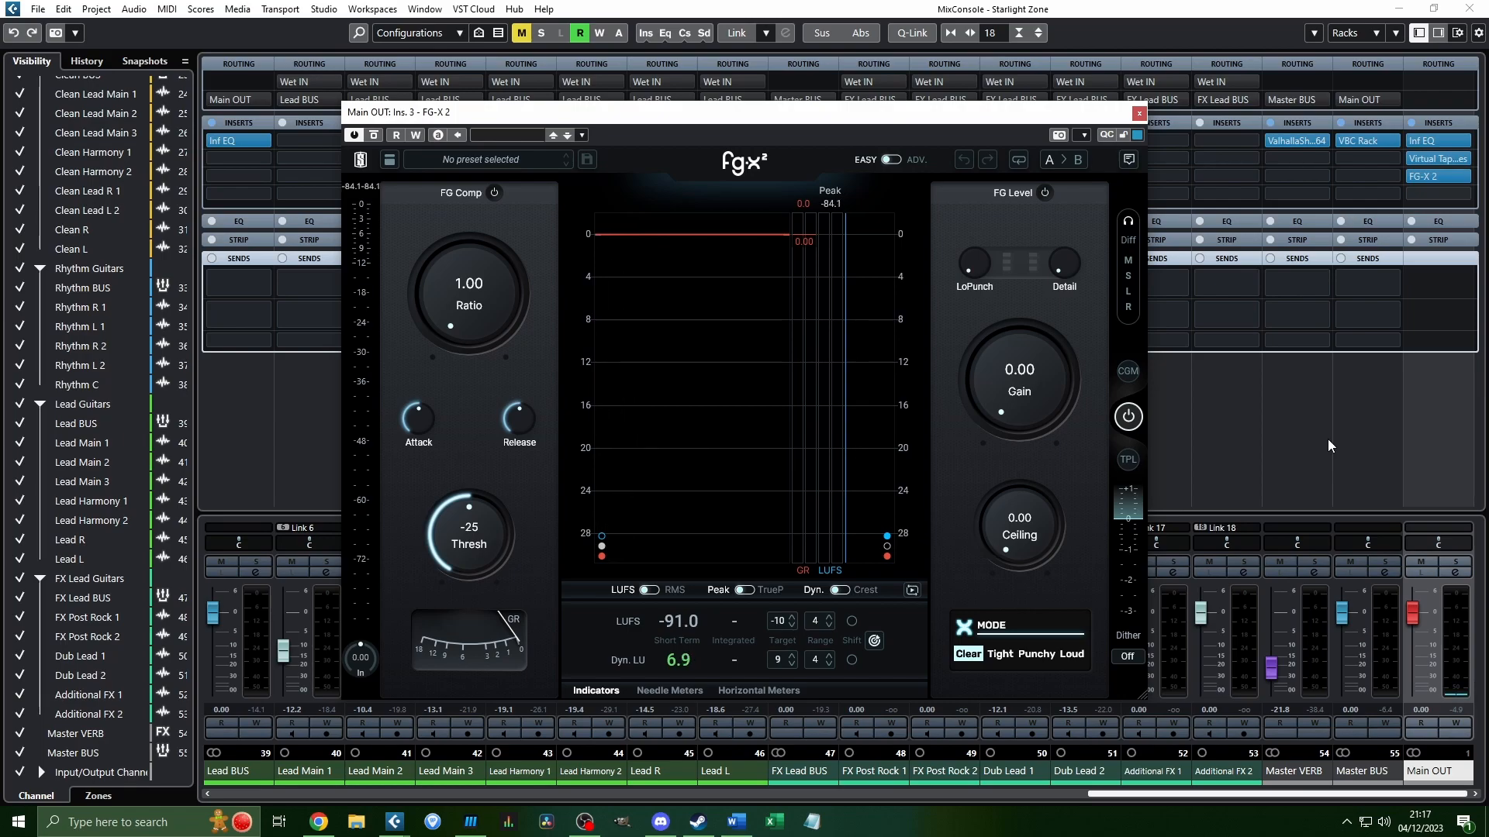
Try the Steinberg Compressor in the fourth insert slot of Main OUT and close its window.
{"action": "left_click", "coordinate": [1439, 193]}
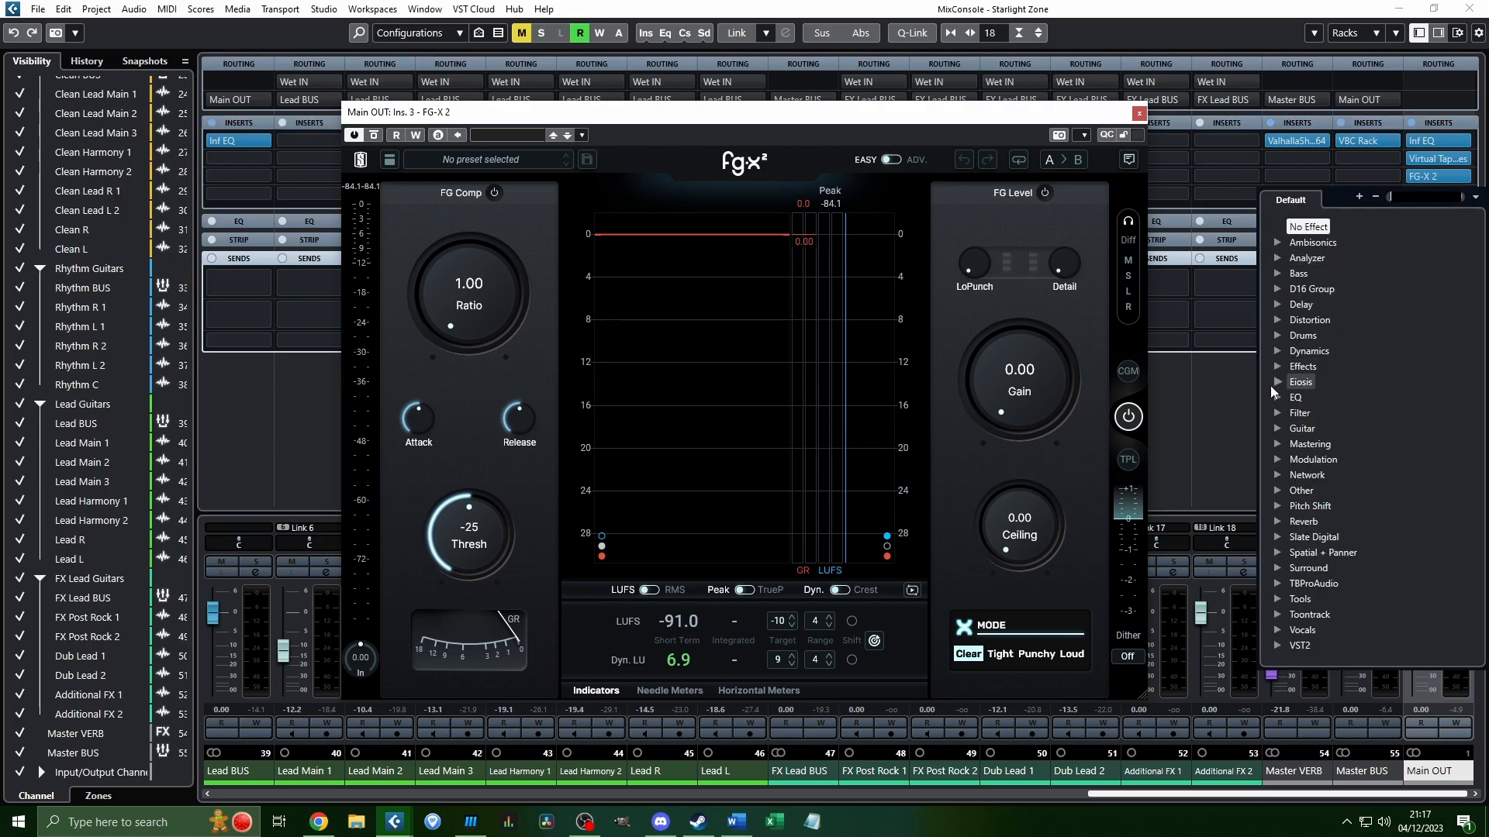
{"action": "left_click", "coordinate": [1280, 352]}
{"action": "left_click", "coordinate": [1321, 382]}
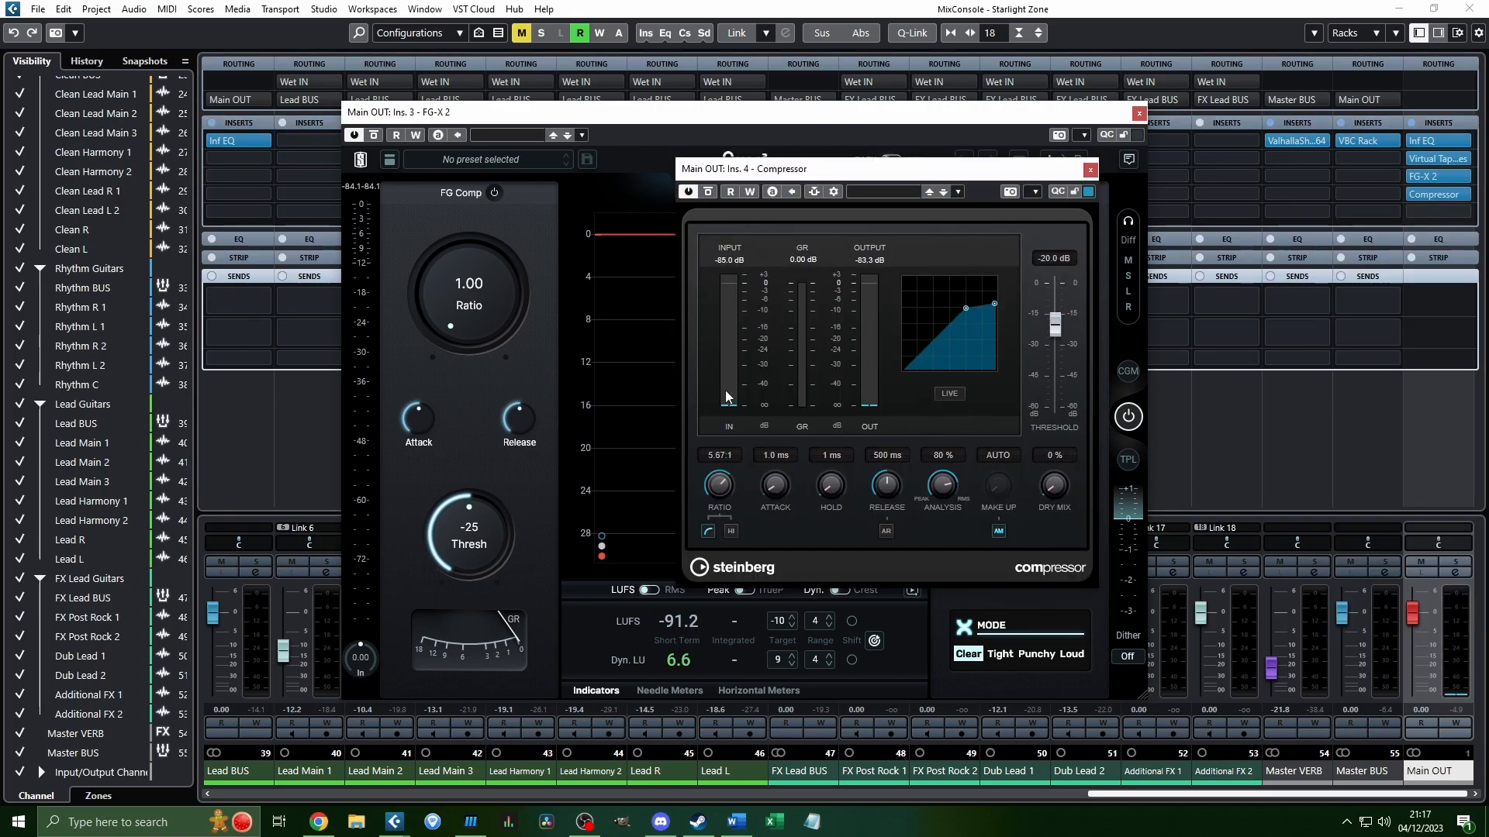
{"action": "left_click", "coordinate": [1090, 169]}
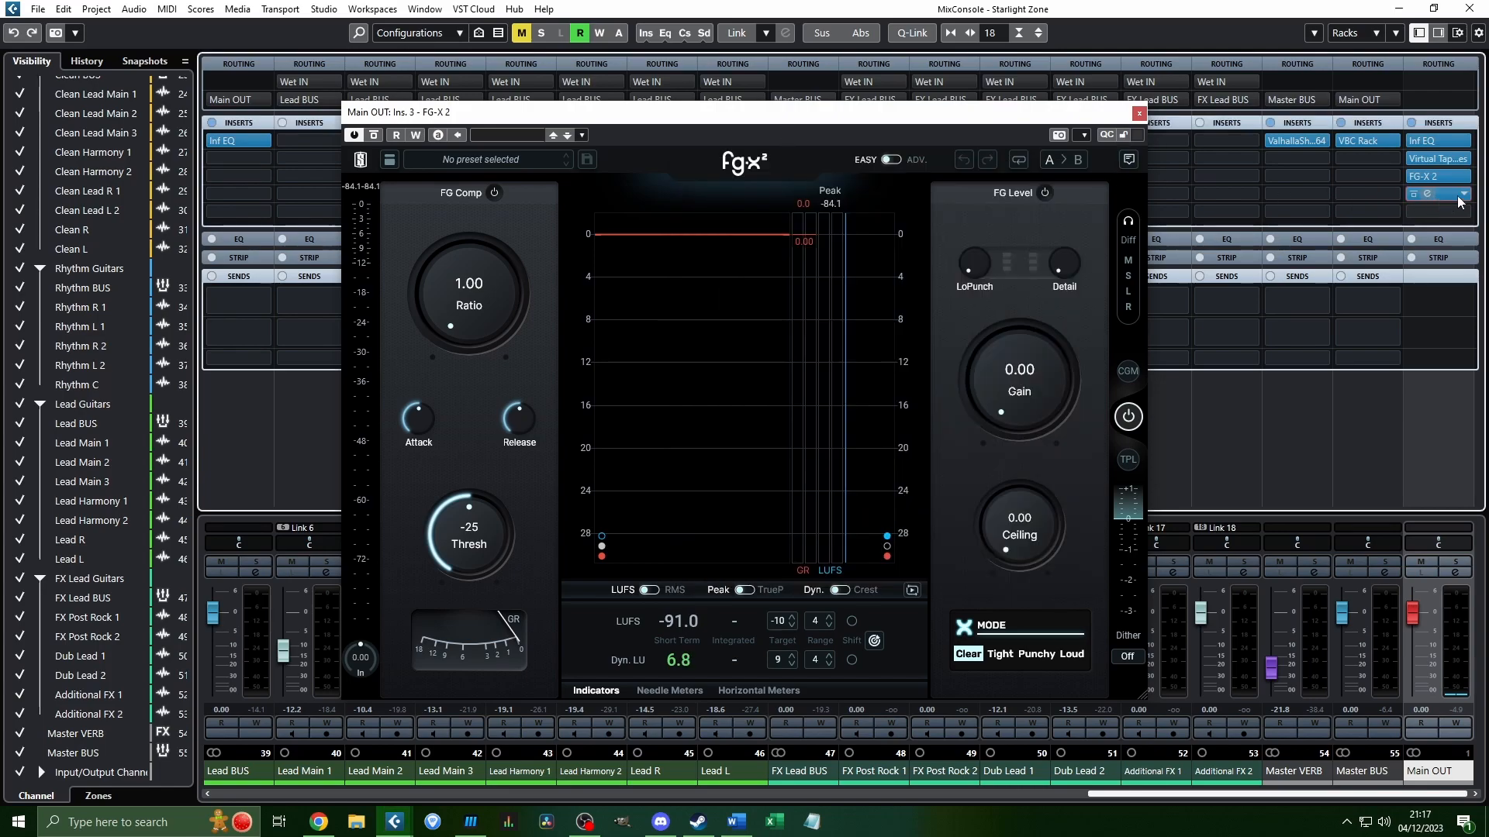
Try VBC FG-Grey in the fourth Main OUT insert slot, and clear that slot.
{"action": "left_click", "coordinate": [1466, 195]}
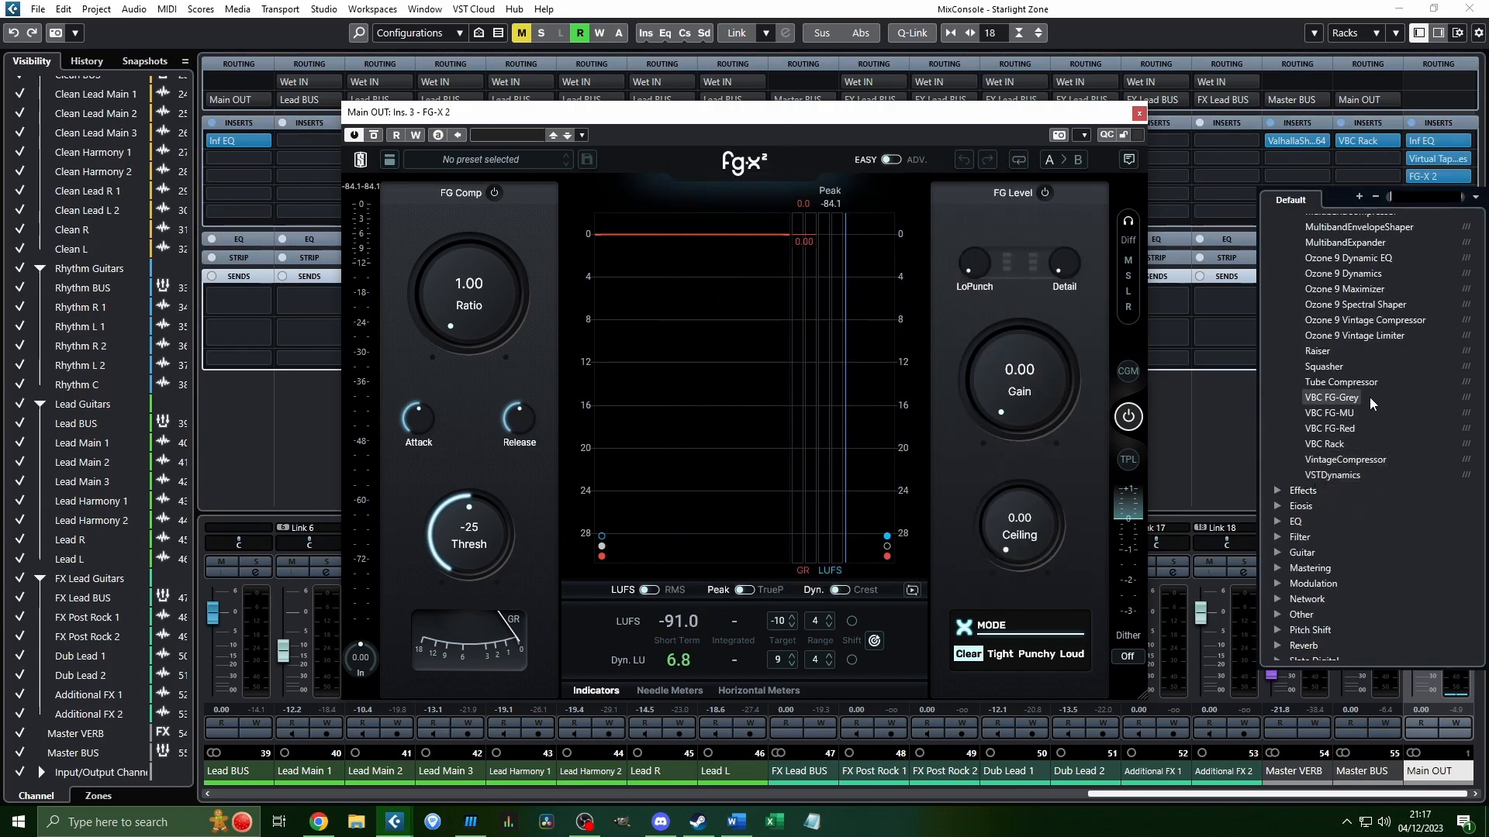
{"action": "left_click", "coordinate": [1344, 397]}
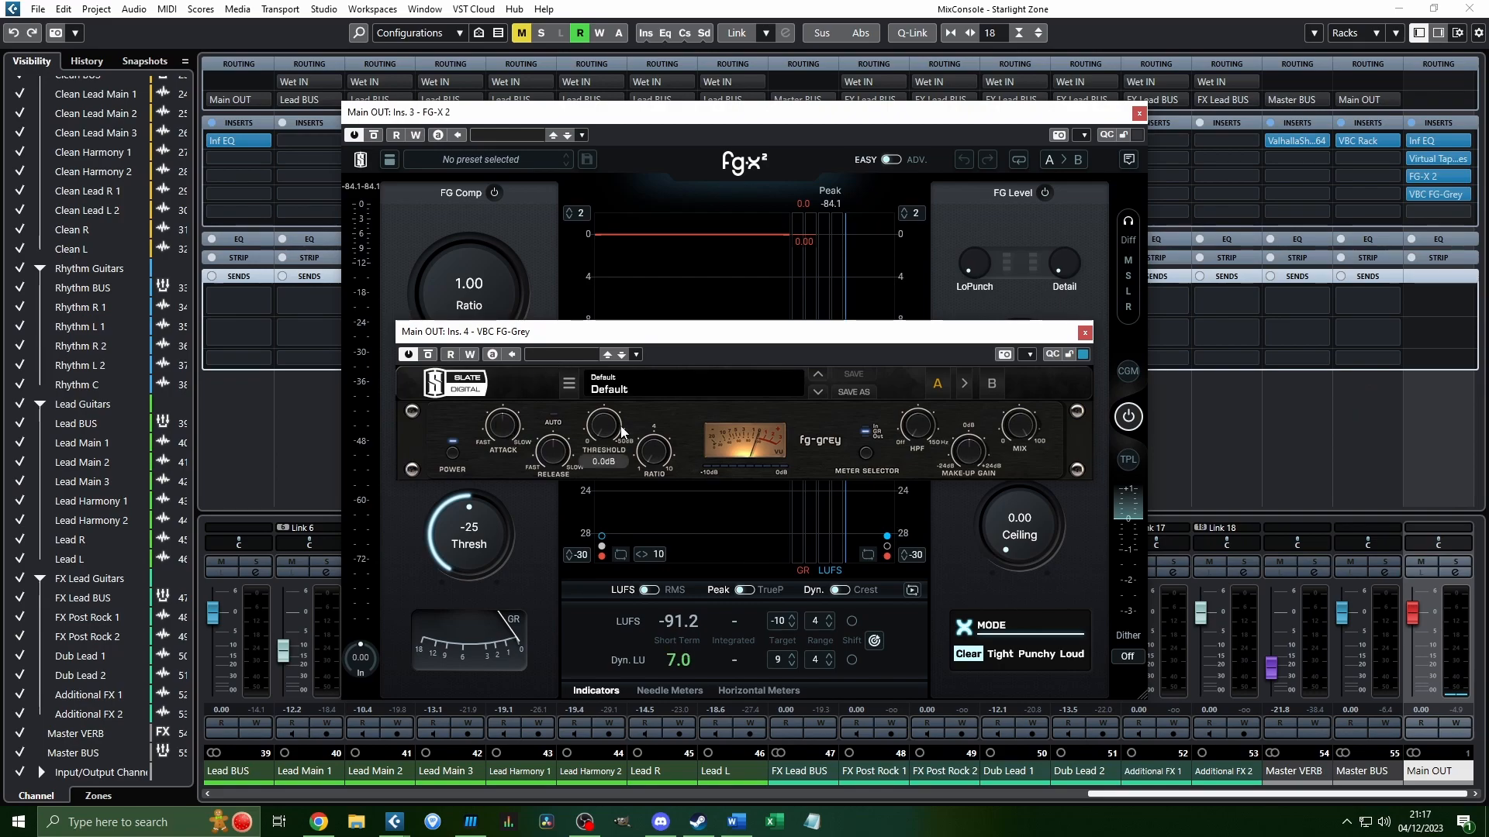
{"action": "left_click", "coordinate": [1085, 333]}
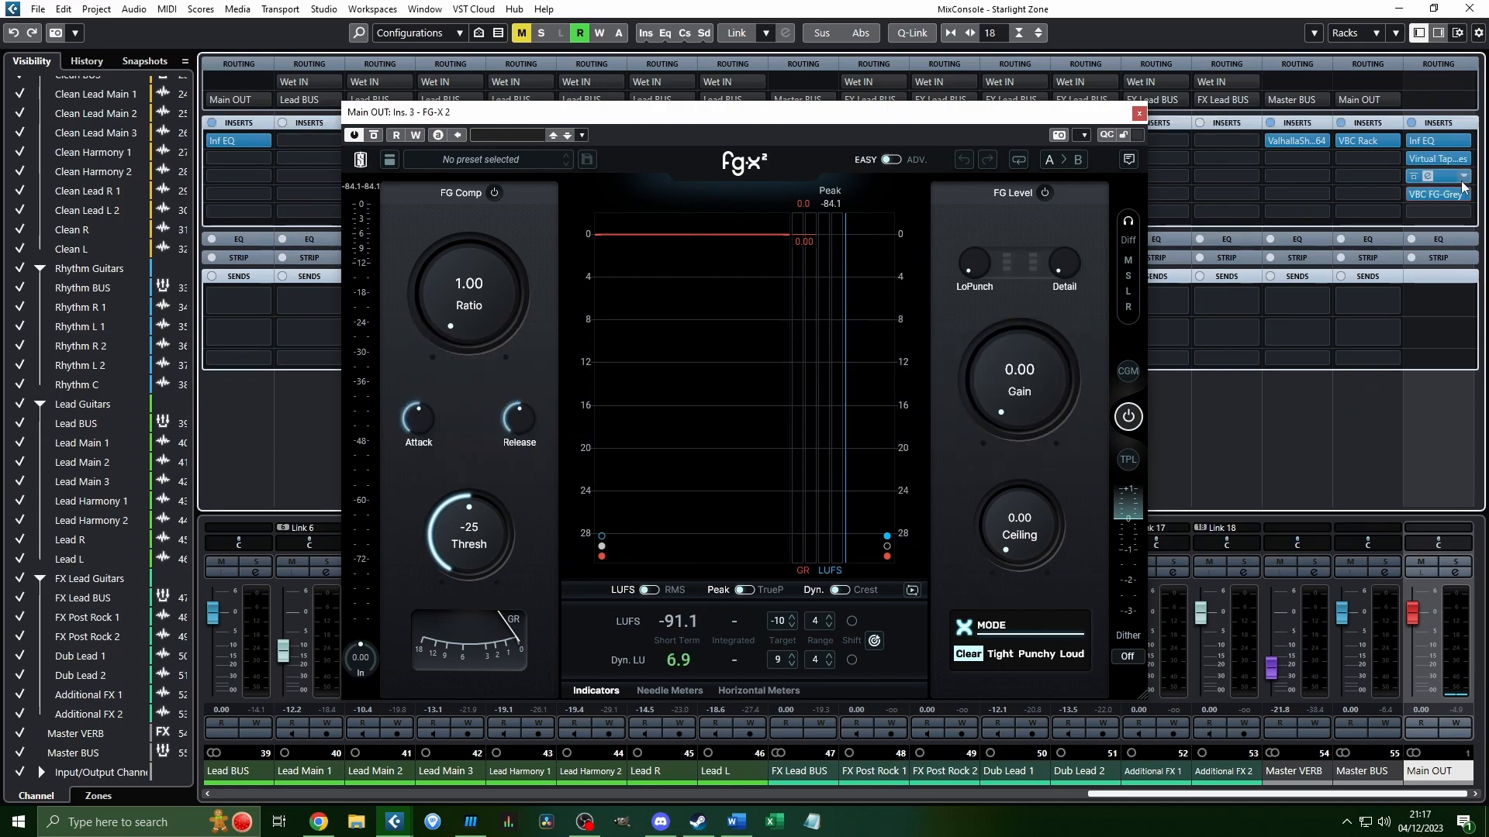
{"action": "left_click", "coordinate": [1466, 194]}
{"action": "left_click", "coordinate": [1169, 255]}
{"action": "left_click", "coordinate": [790, 118]}
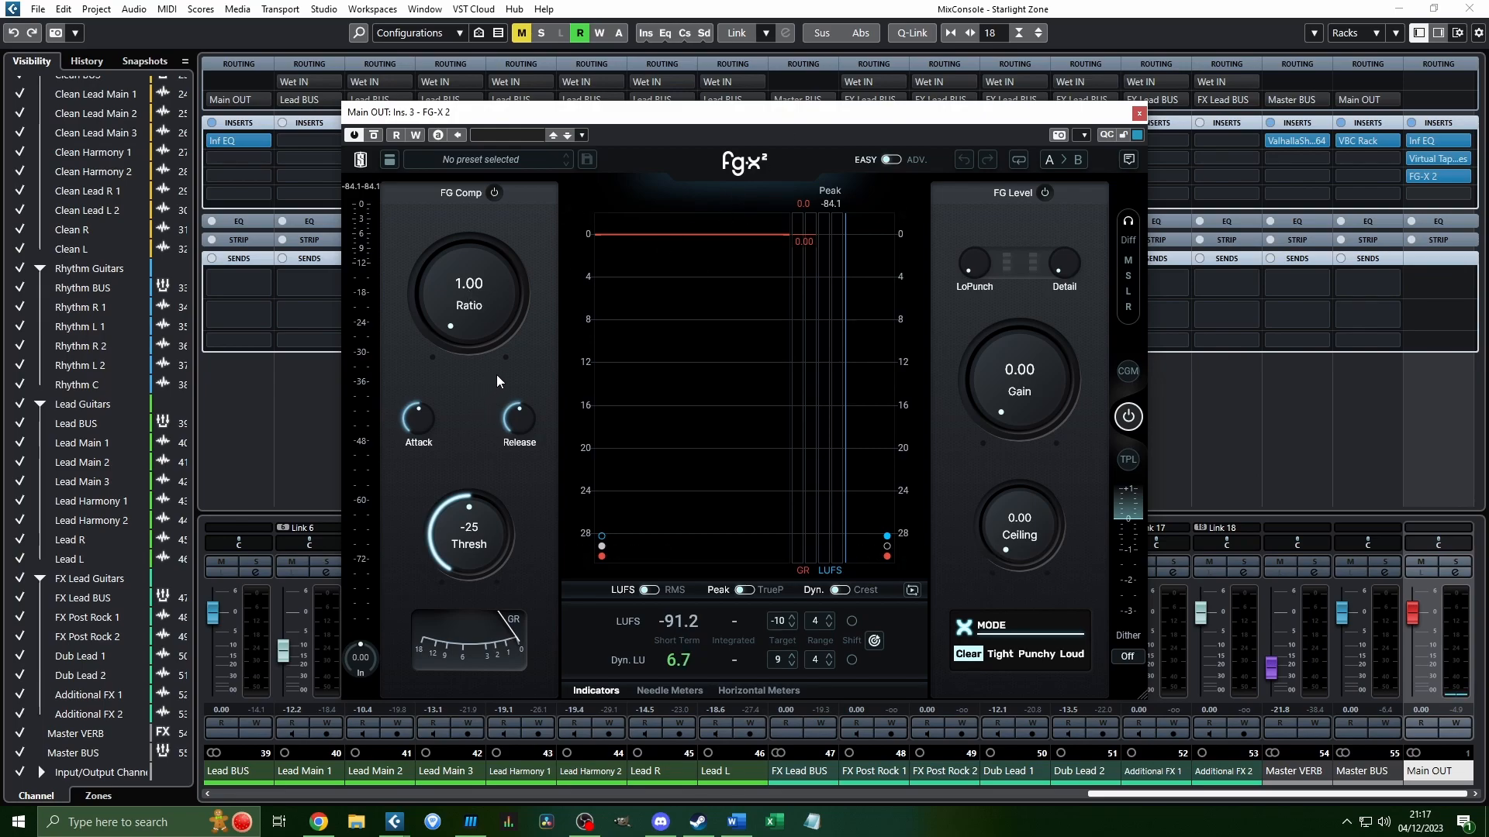
Leave the FG Comp ratio at 1.00 with FG Comp switched off, and check the Loudness meter in the project window.
{"action": "left_click_drag", "start_coordinate": [482, 312], "coordinate": [515, 6]}
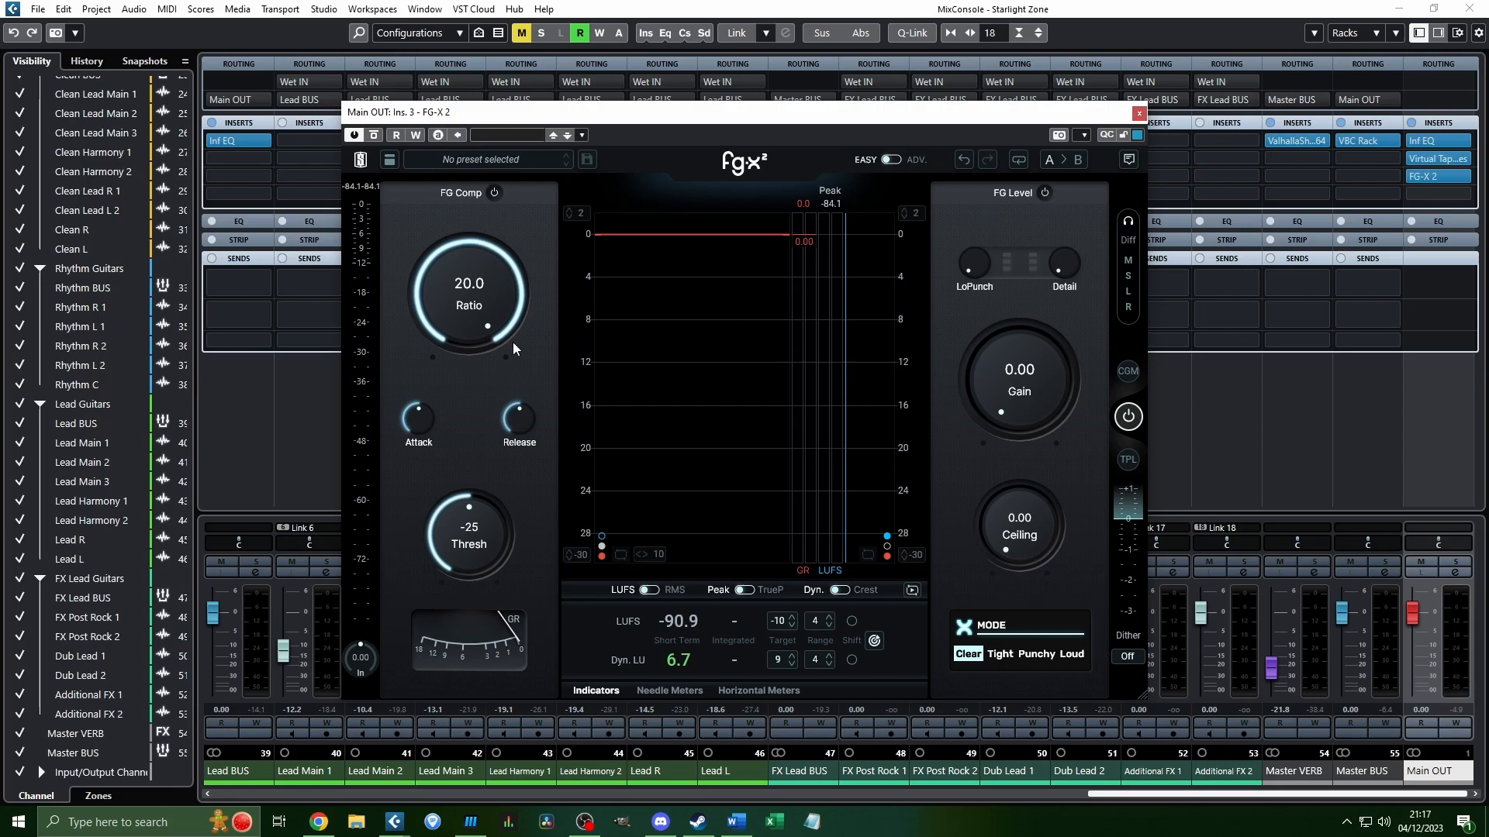
{"action": "left_click_drag", "start_coordinate": [496, 325], "coordinate": [459, 639]}
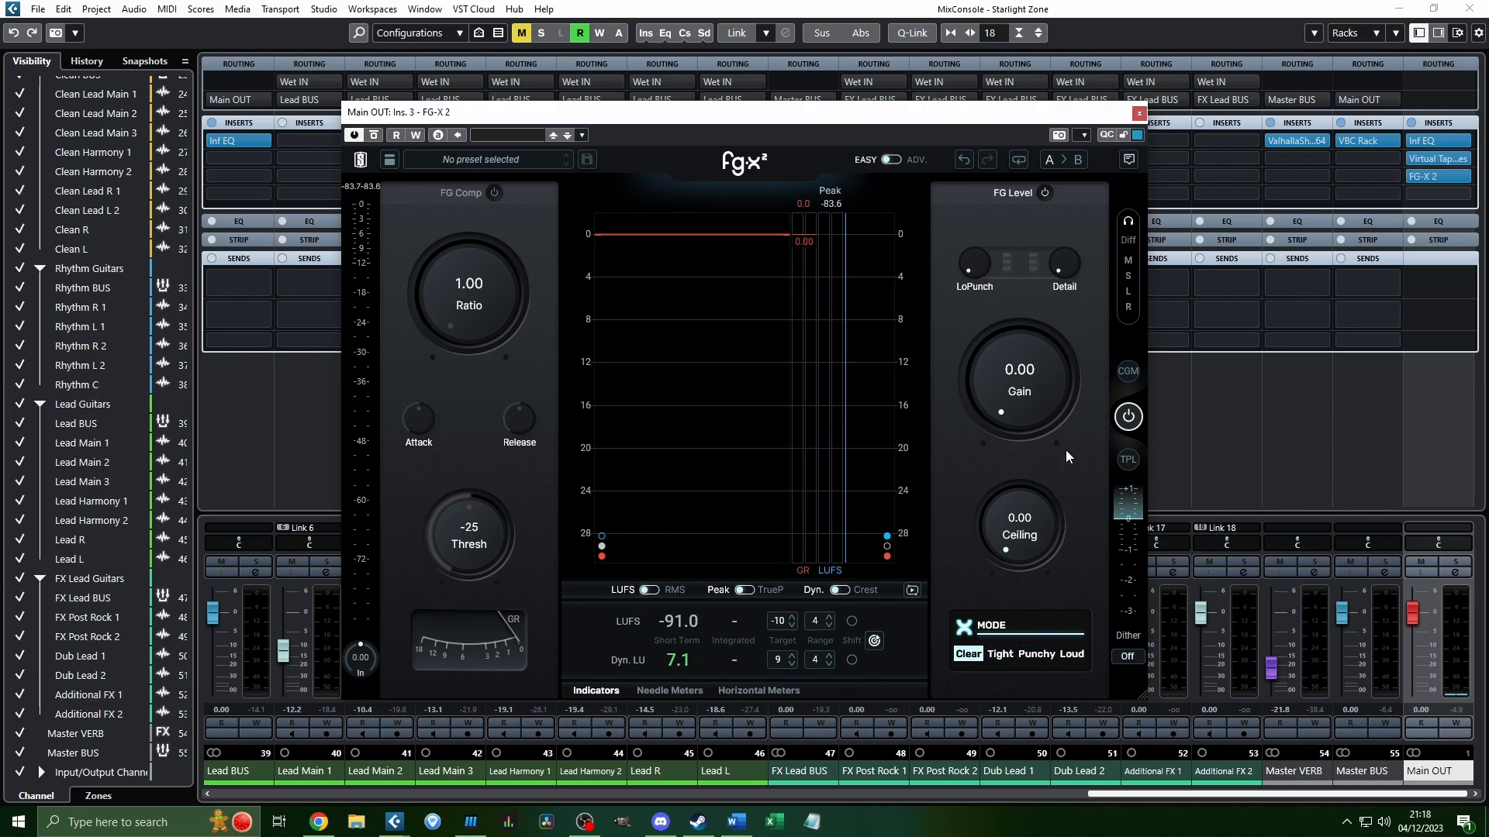
{"action": "left_click_drag", "start_coordinate": [0, 9], "coordinate": [744, 0]}
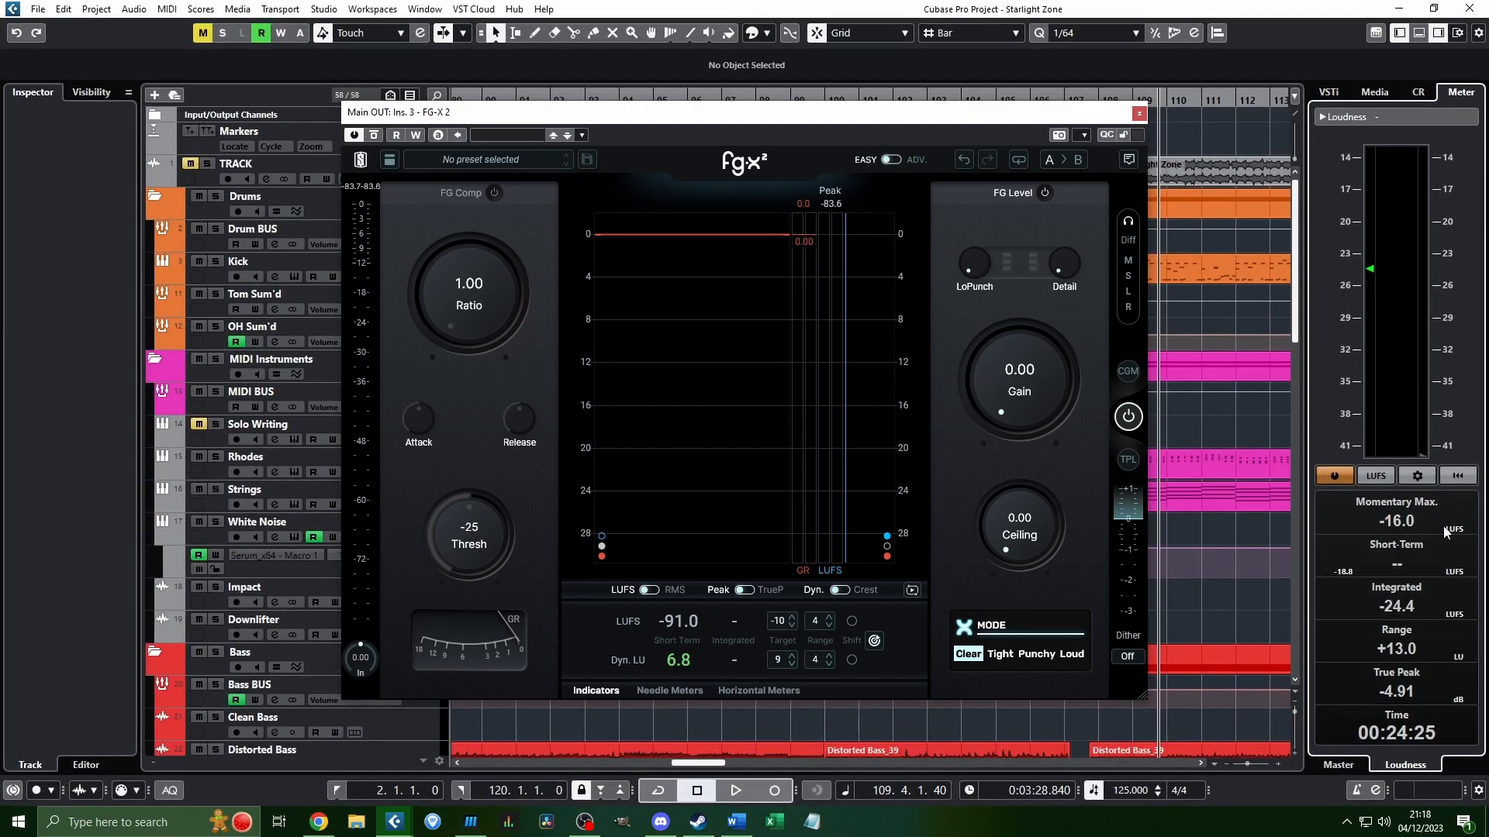
{"action": "left_click_drag", "start_coordinate": [1212, 4], "coordinate": [0, 9]}
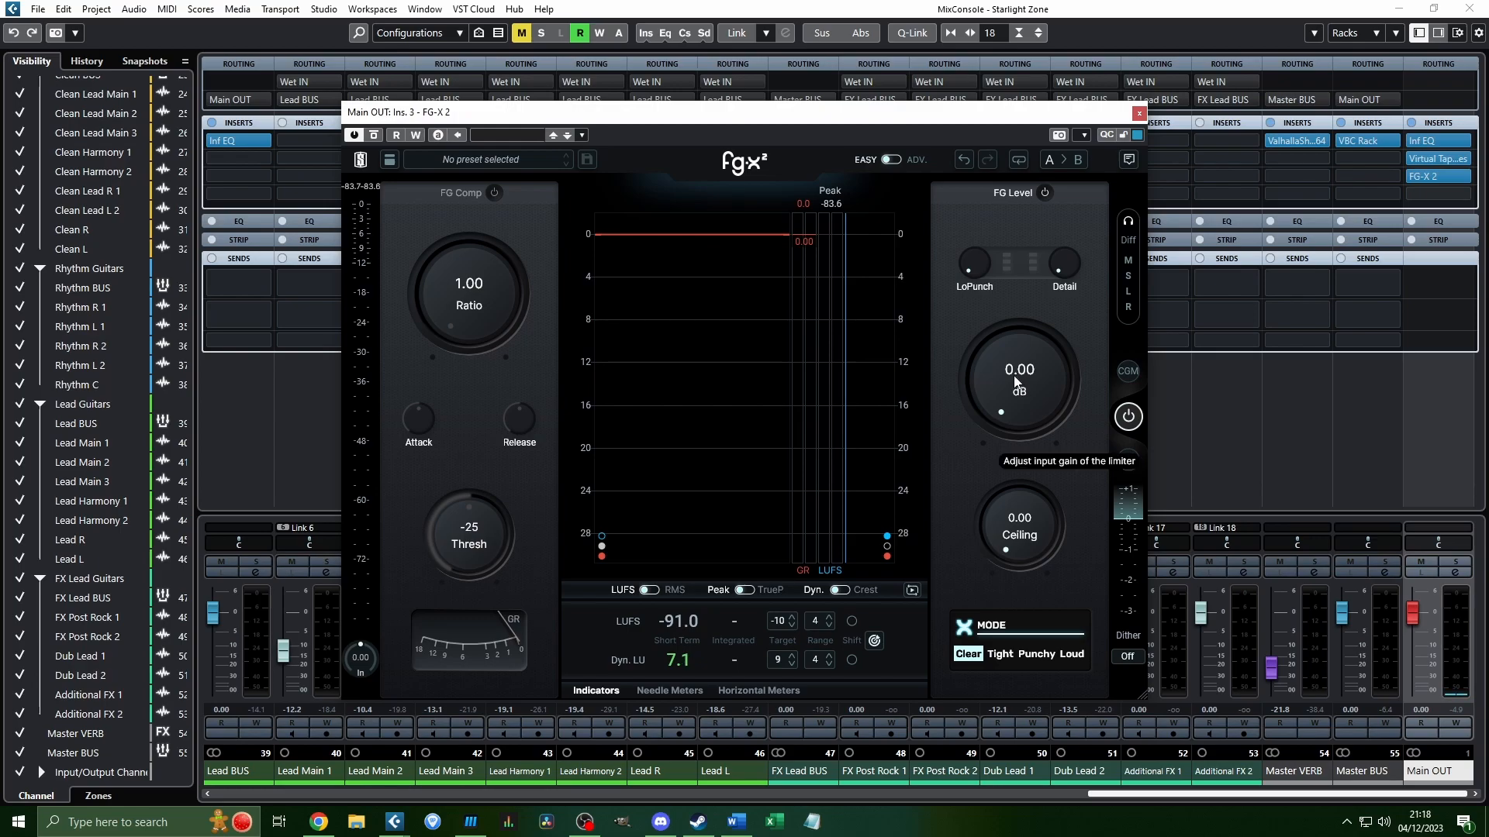
Play the song and raise the FG Level gain to 13.8 dB.
{"action": "key", "text": "space"}
{"action": "left_click_drag", "start_coordinate": [1014, 381], "coordinate": [1043, 282]}
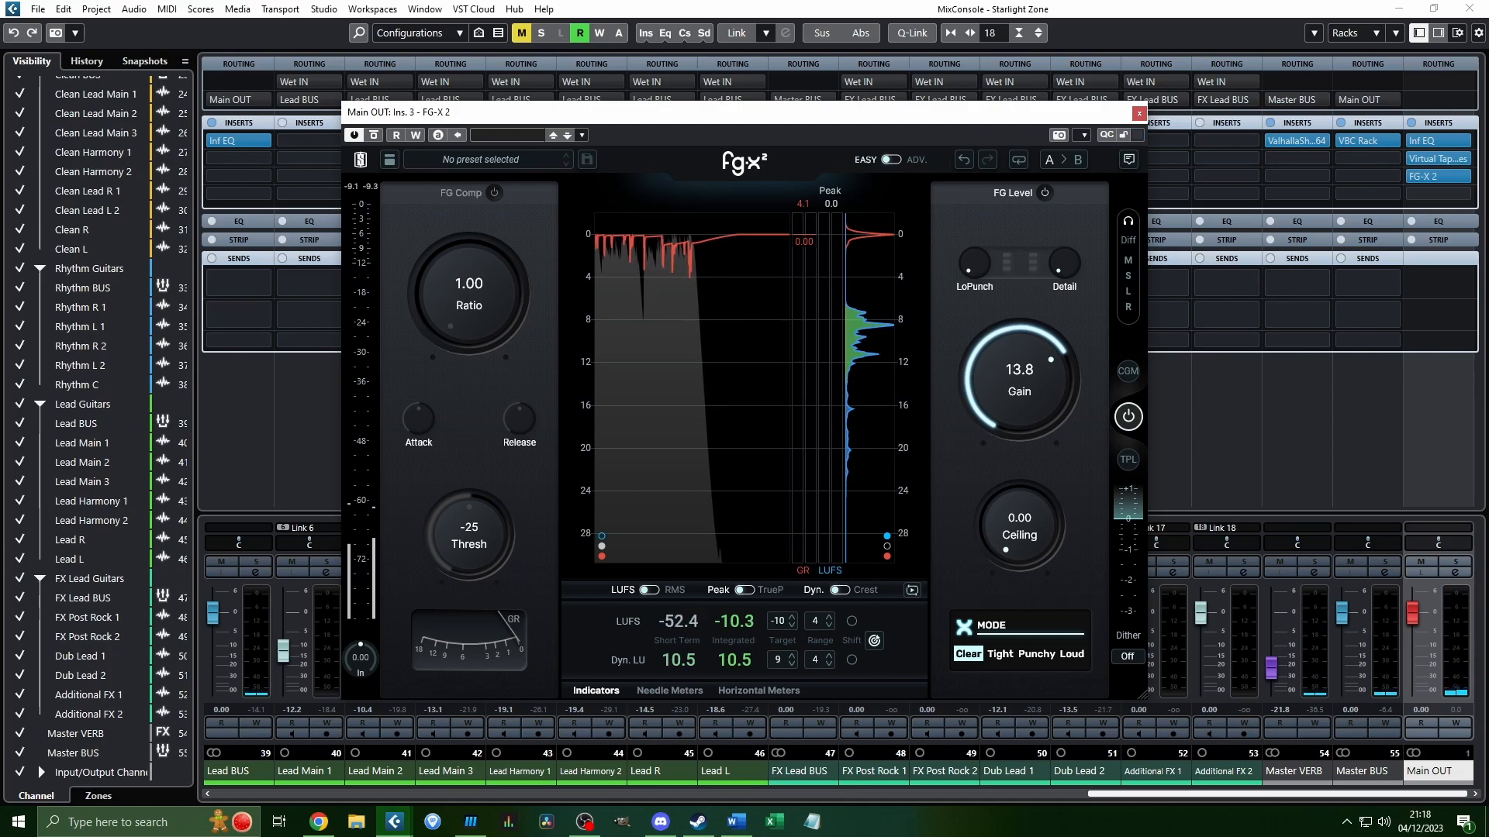
{"action": "key", "text": "space"}
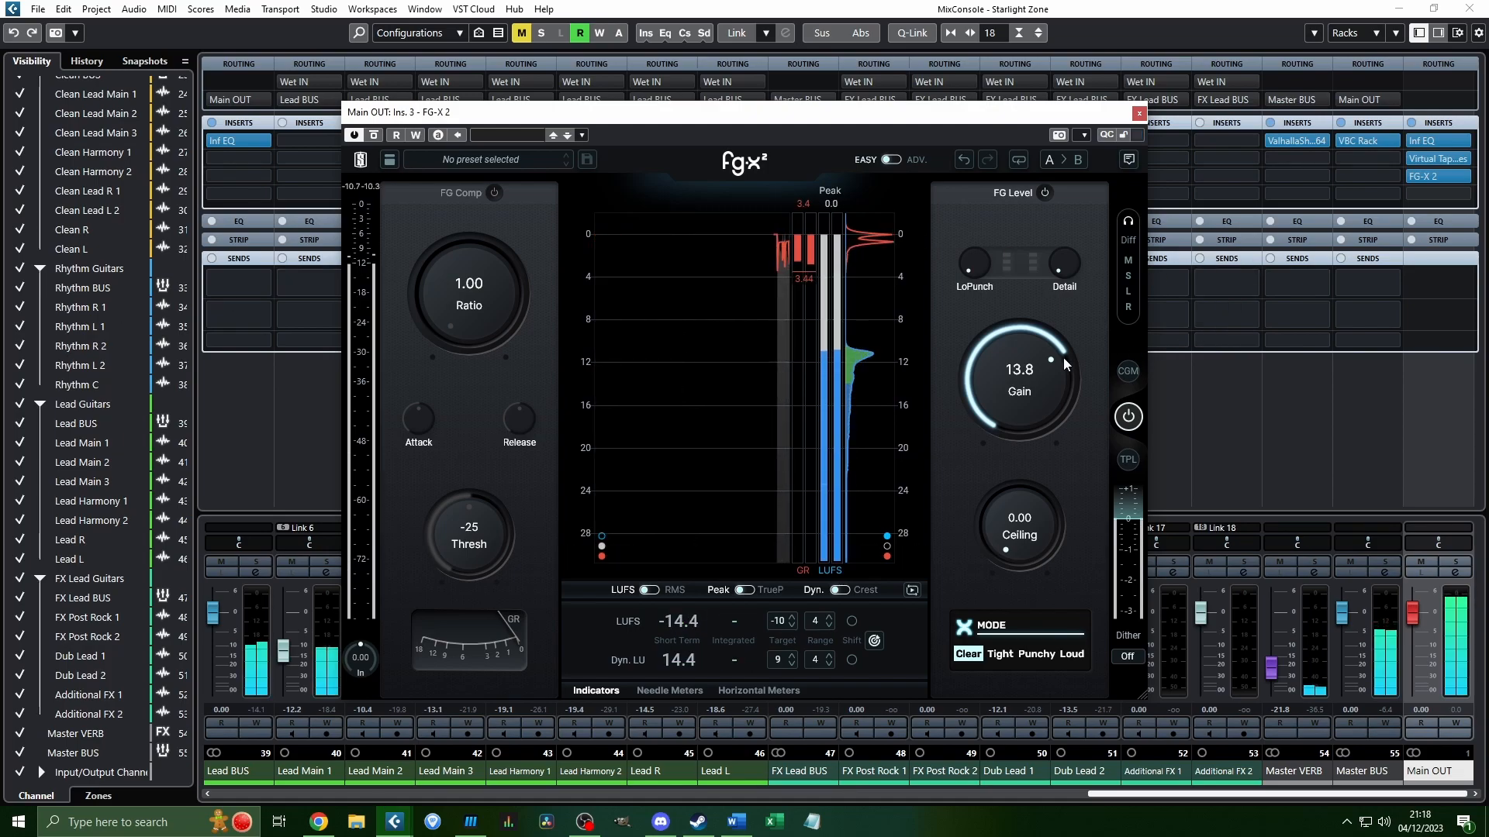
Compare an FG Level gain of 12.6 dB, return it to 13.8 dB, and switch the limiter mode to Tight.
{"action": "scroll", "coordinate": [1010, 360], "scroll_direction": "down", "scroll_amount": 3}
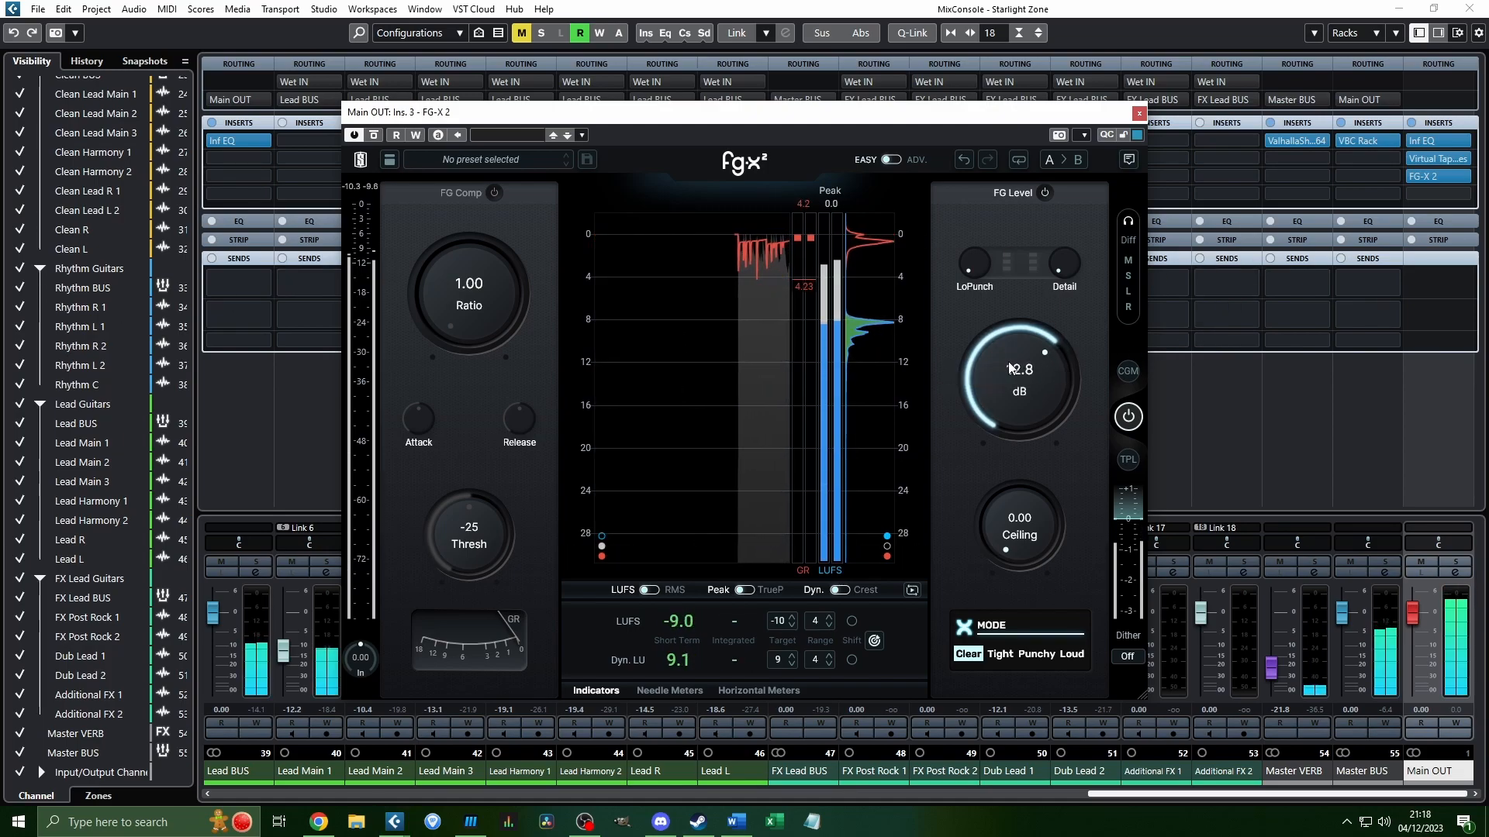
{"action": "scroll", "coordinate": [1008, 361], "scroll_direction": "down", "scroll_amount": 1}
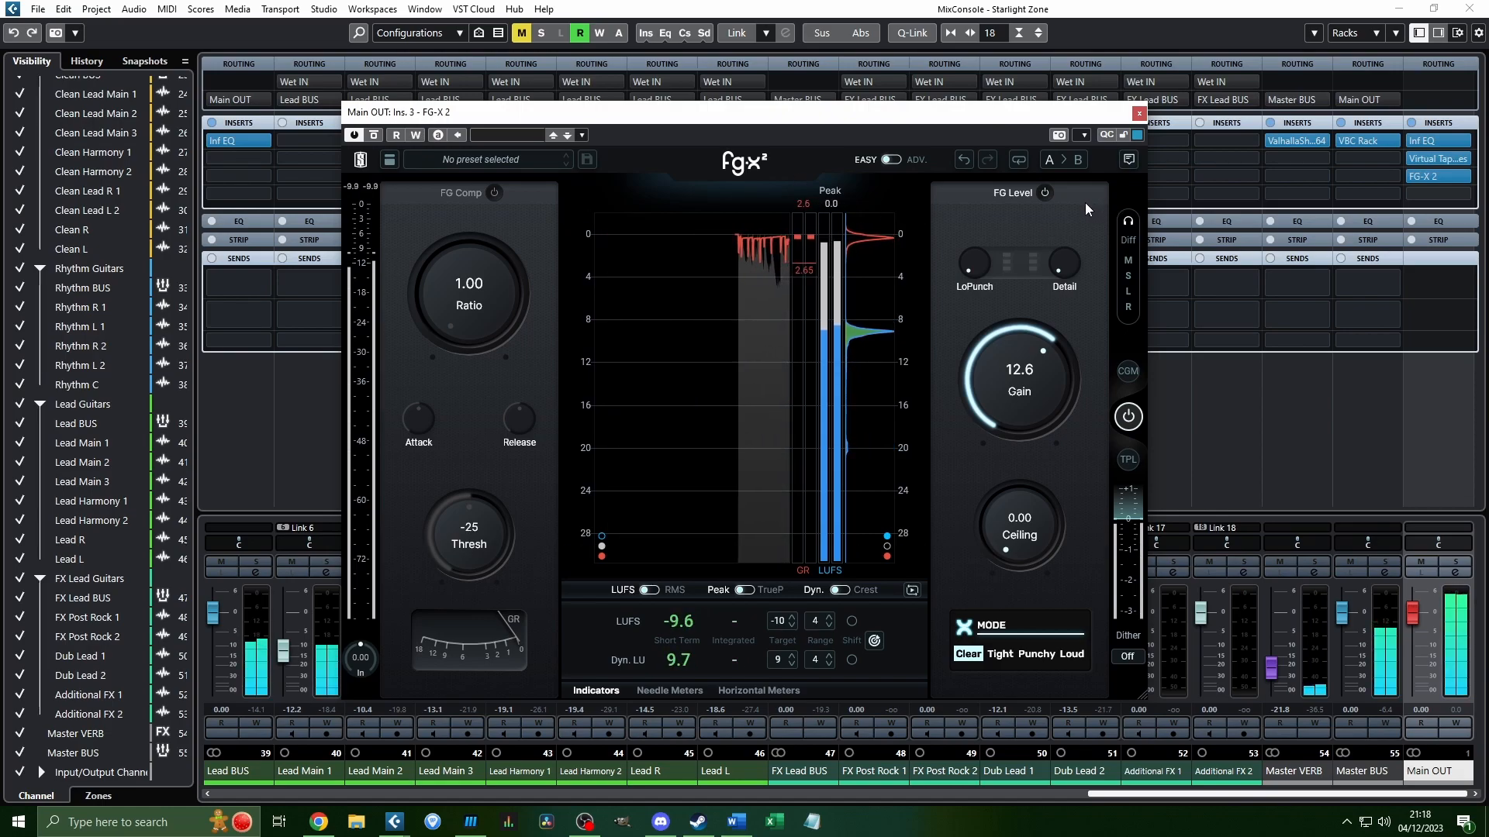
{"action": "left_click_drag", "start_coordinate": [1037, 351], "coordinate": [1039, 338]}
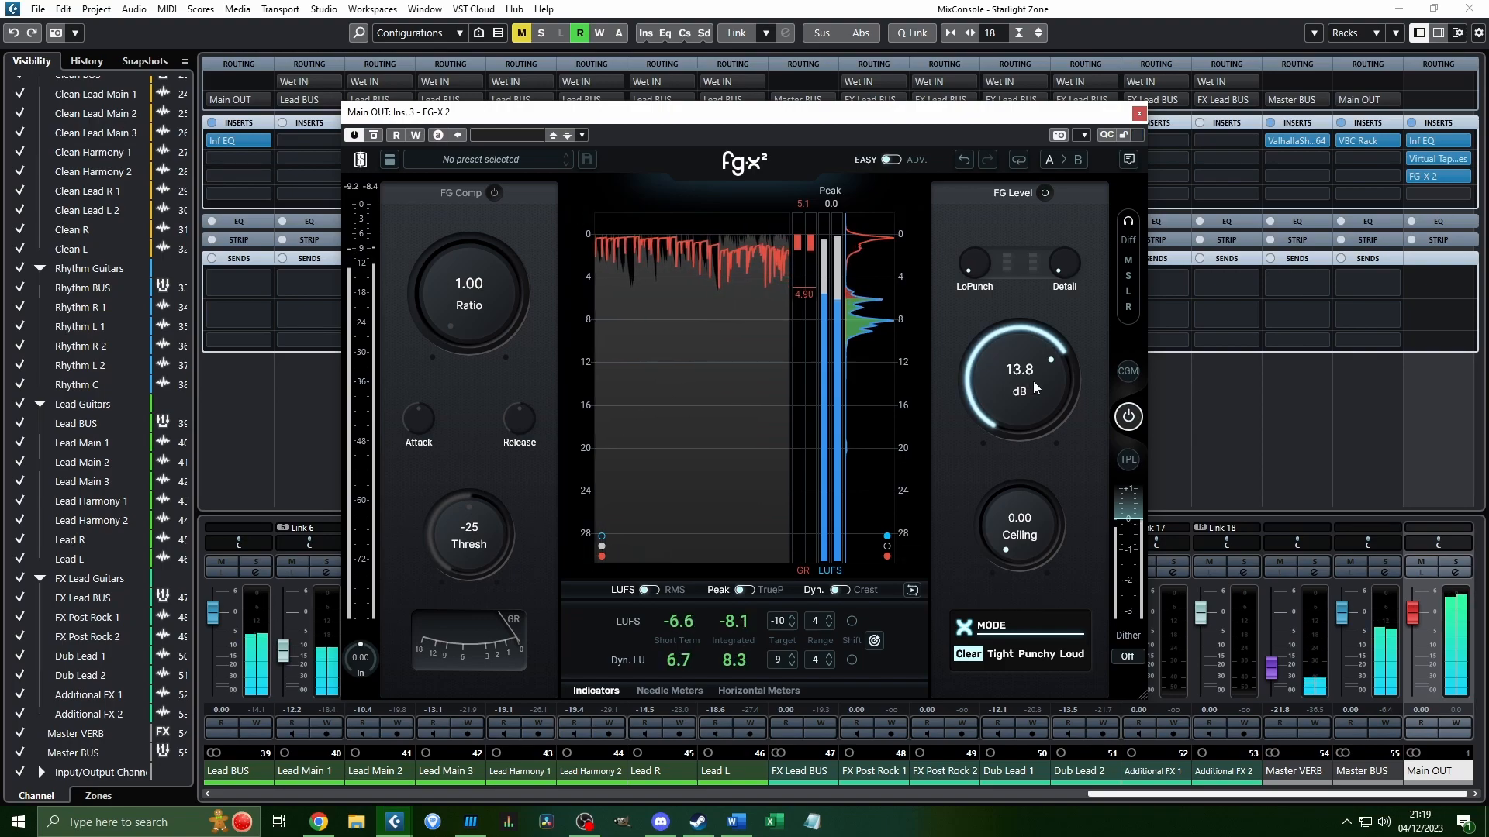
{"action": "left_click", "coordinate": [1000, 655]}
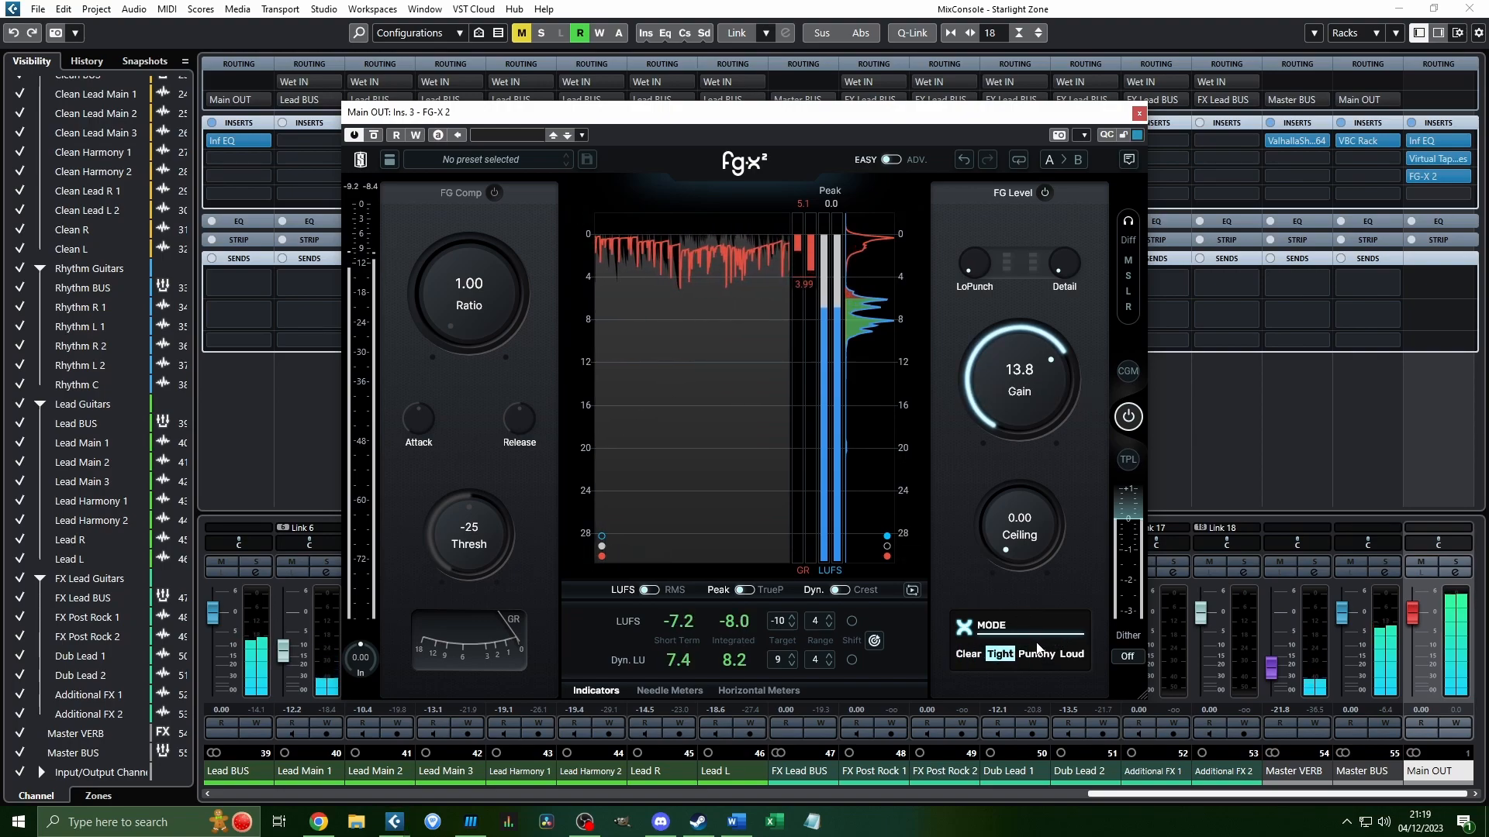
Switch the FG-X 2 limiter mode to Loud and raise the FG Level gain to 14.8 dB.
{"action": "left_click", "coordinate": [1073, 656]}
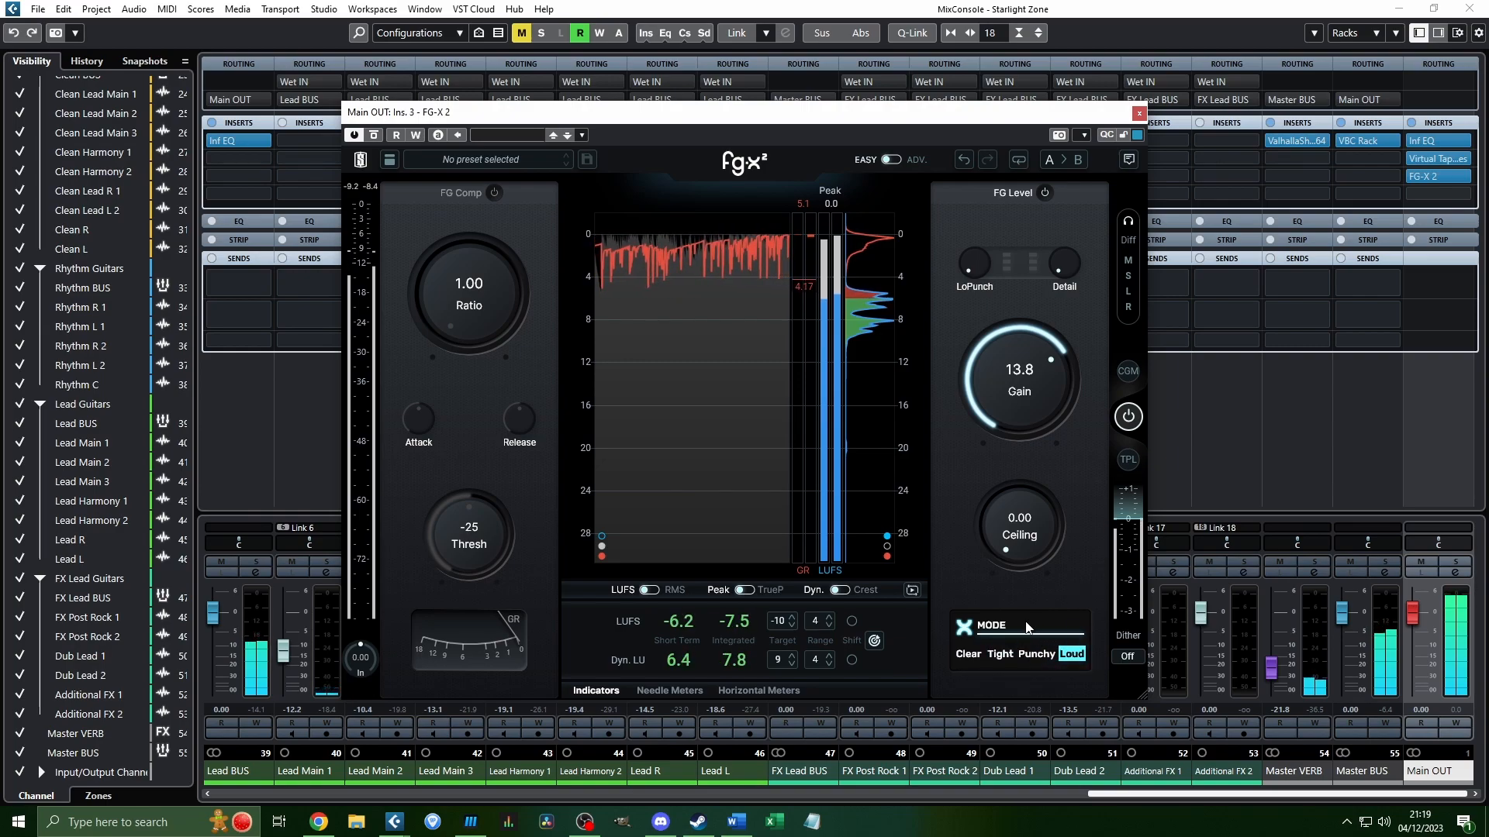
{"action": "left_click_drag", "start_coordinate": [1018, 394], "coordinate": [1017, 378]}
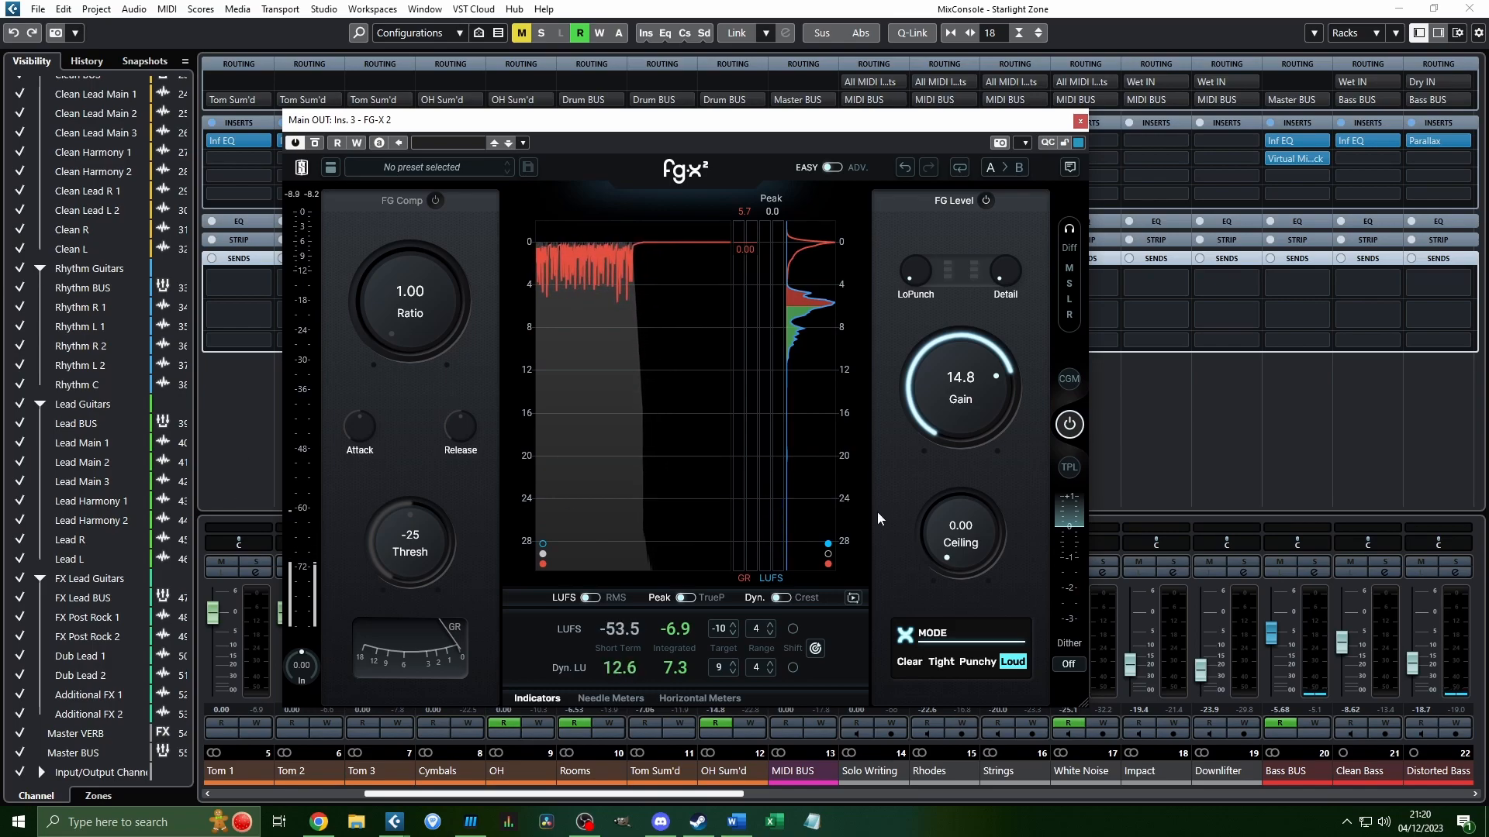
Play the song and toggle the FG-X 2 bypass on and off to compare the limited and unprocessed sound.
{"action": "key", "text": "space"}
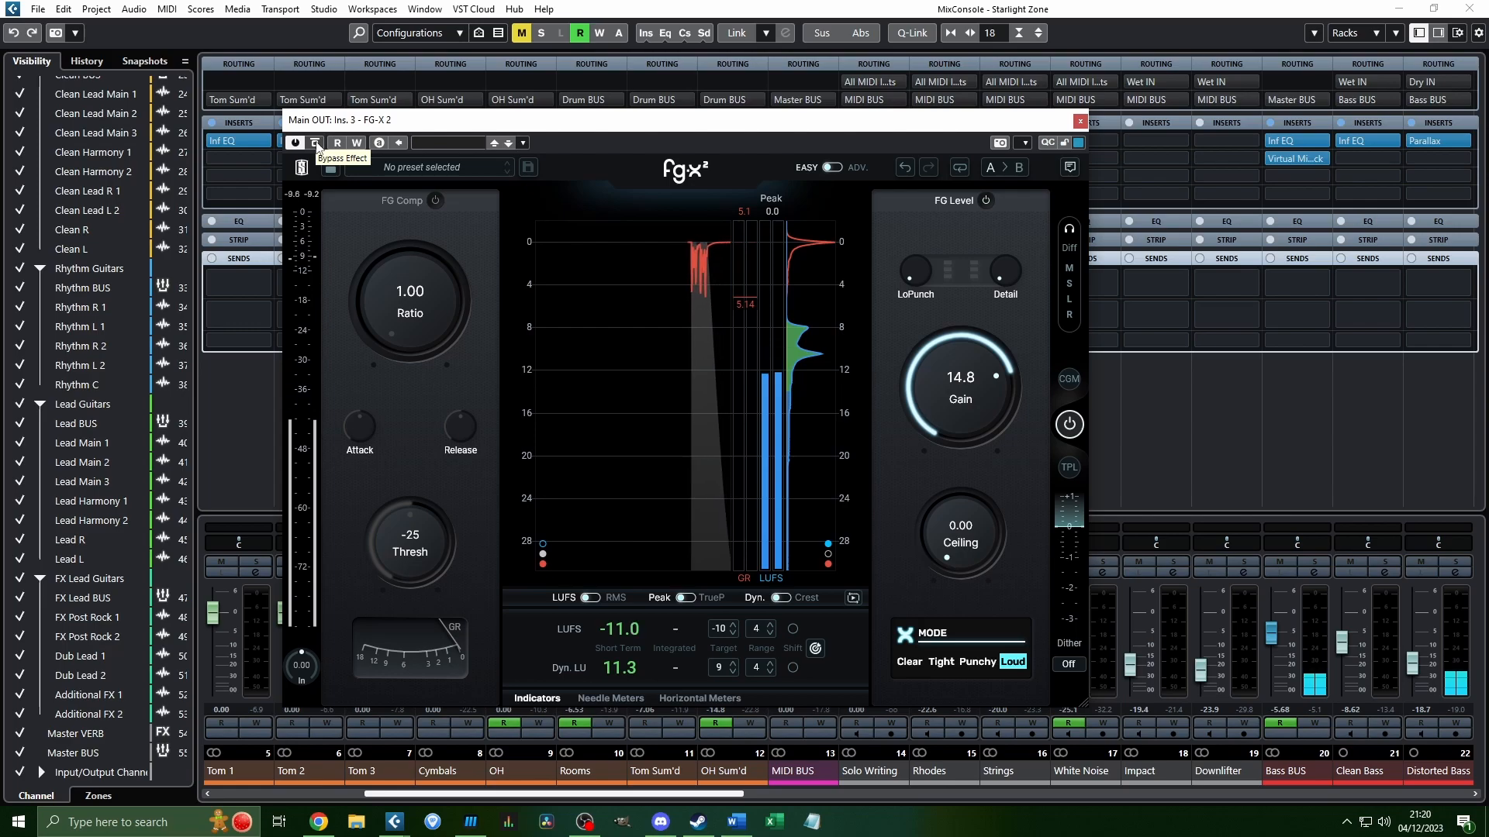
{"action": "key", "text": "space"}
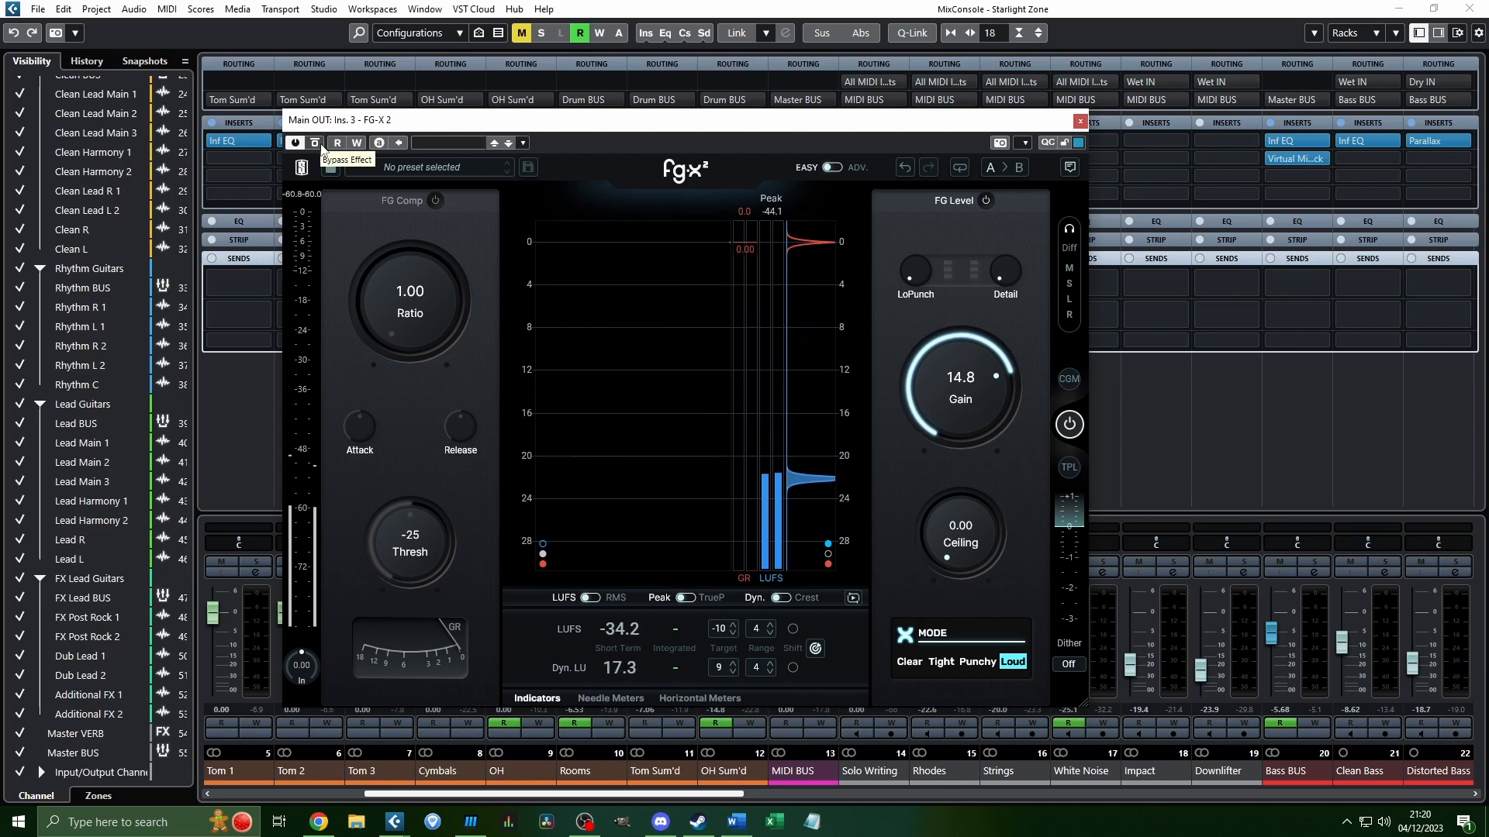
{"action": "left_click", "coordinate": [320, 146]}
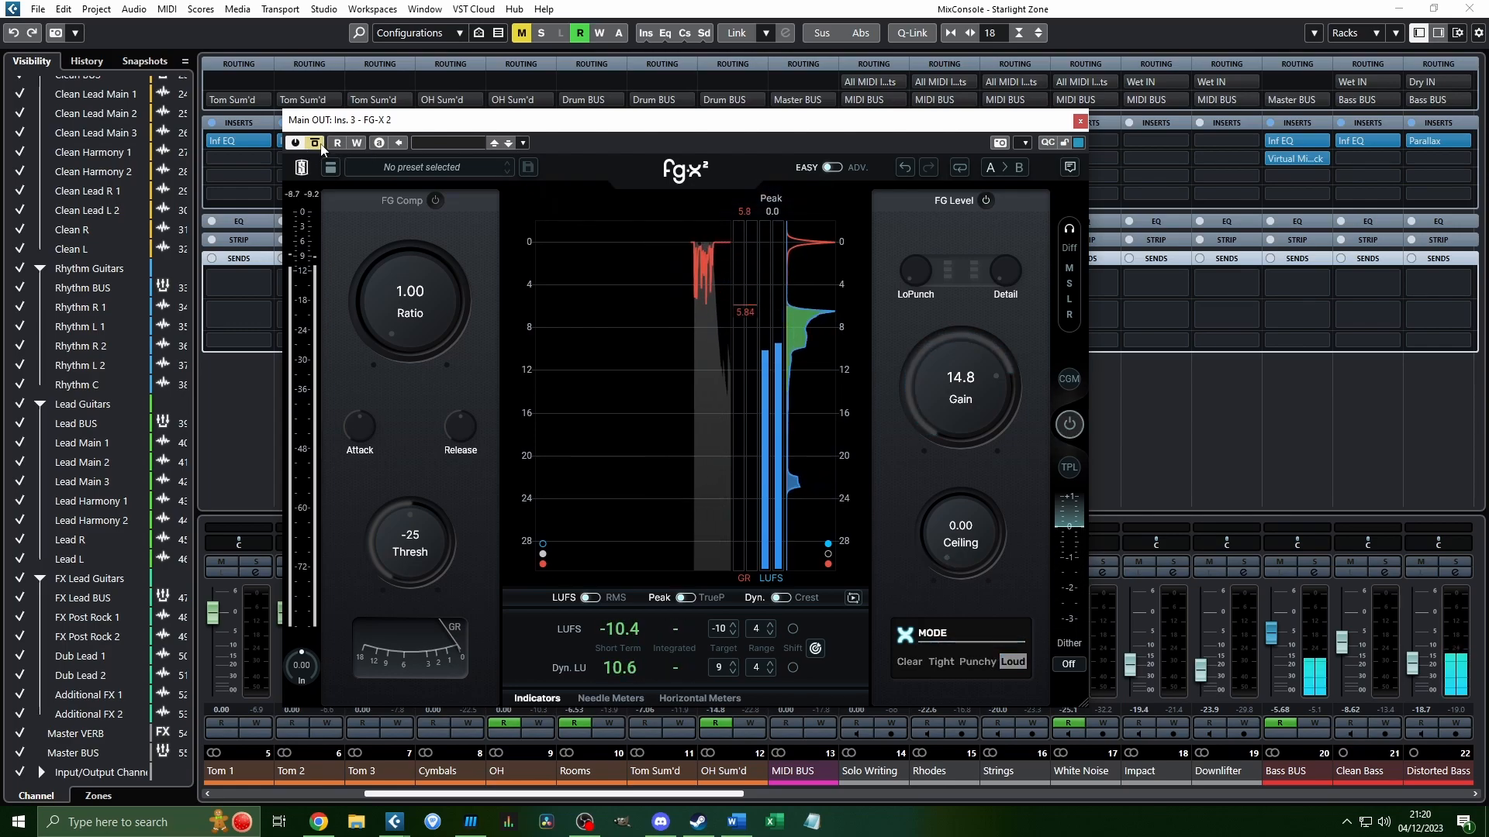
{"action": "left_click", "coordinate": [321, 146]}
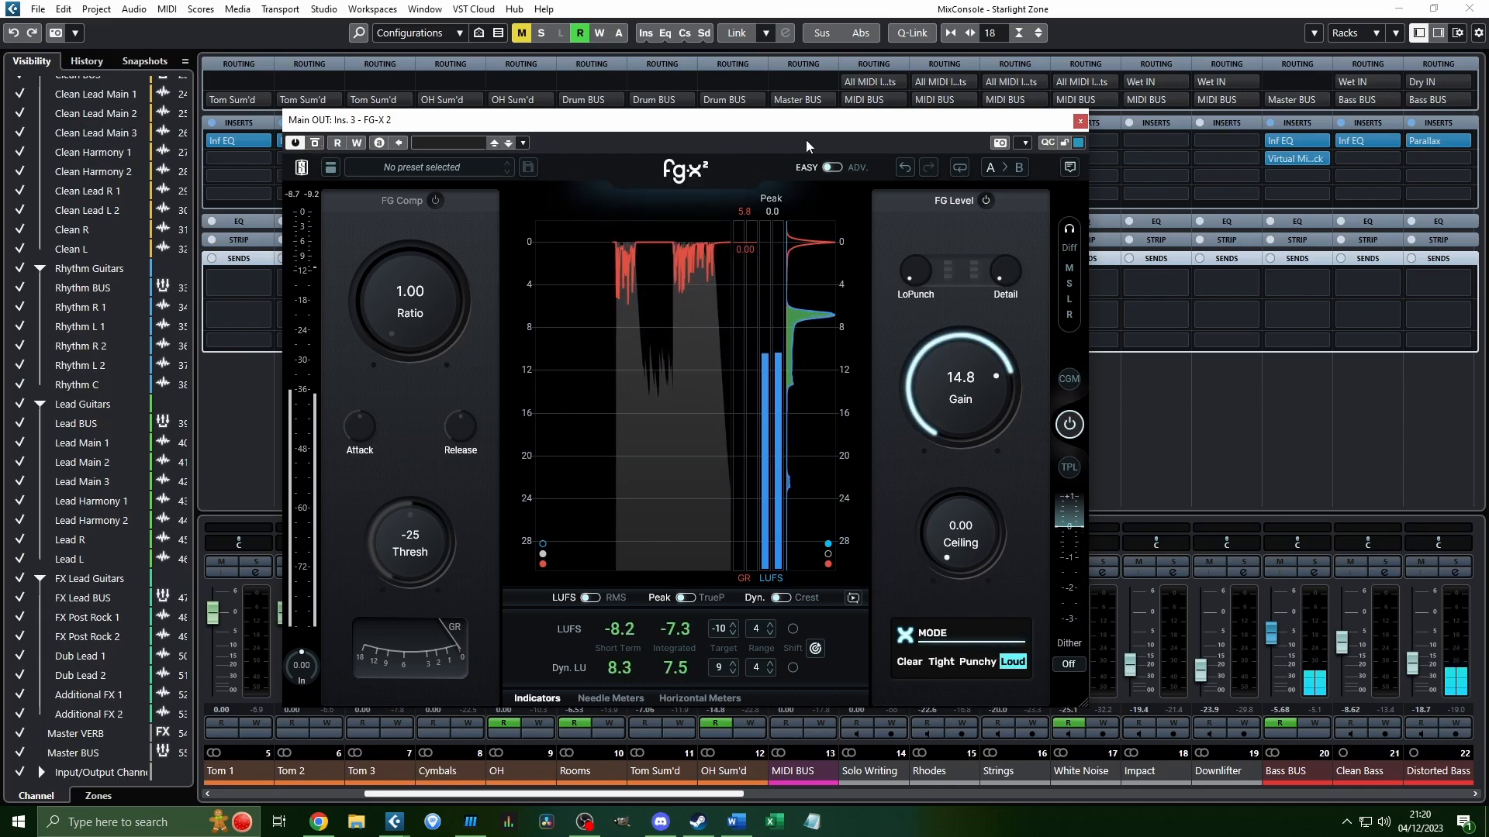
{"action": "left_click", "coordinate": [833, 166]}
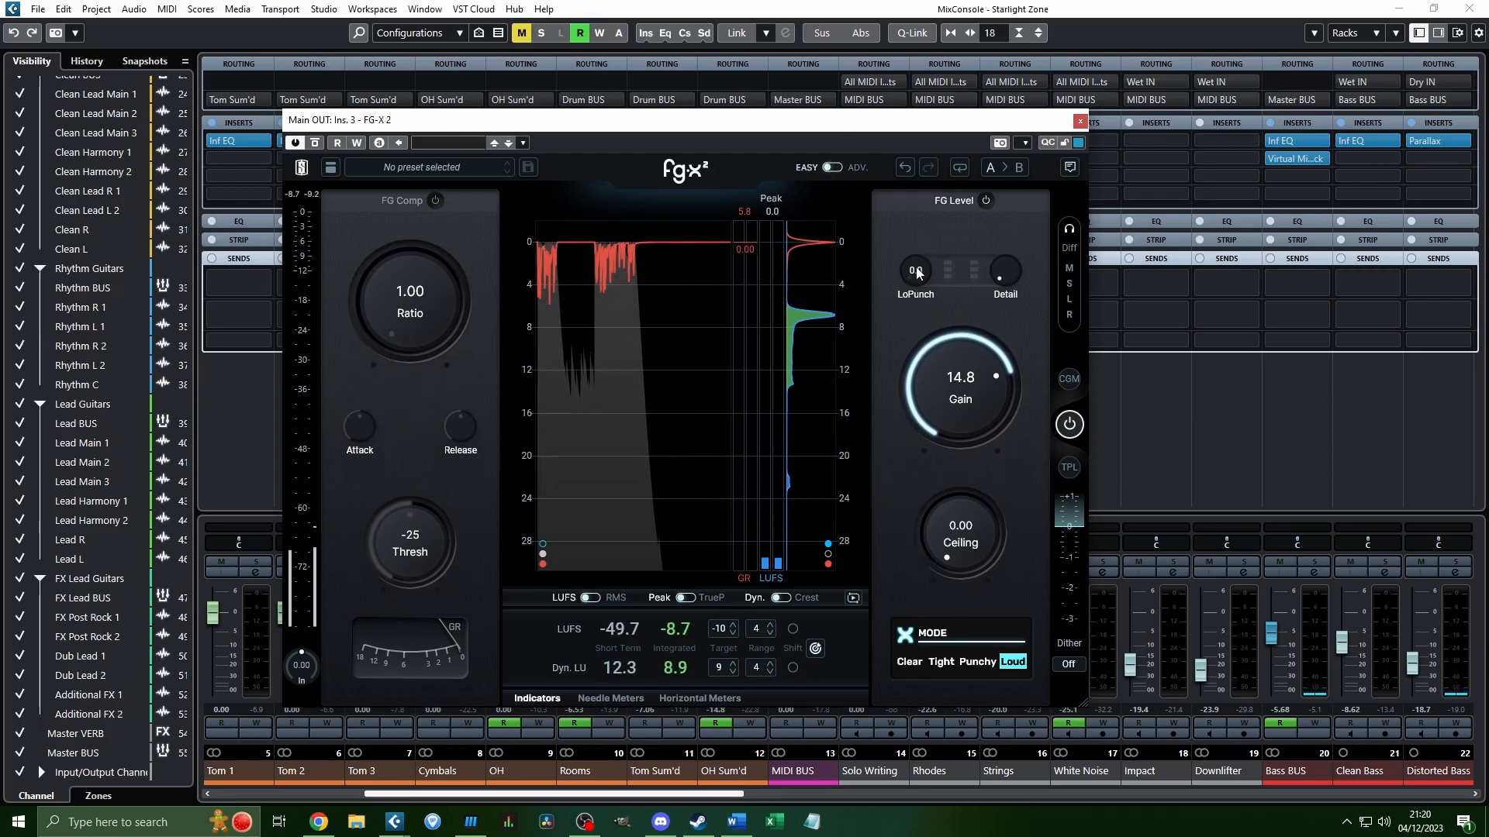
Play the song, raise LoPunch and Detail in the FG Level section, and ease LoPunch back slightly.
{"action": "key", "text": "space"}
{"action": "left_click_drag", "start_coordinate": [921, 280], "coordinate": [941, 72]}
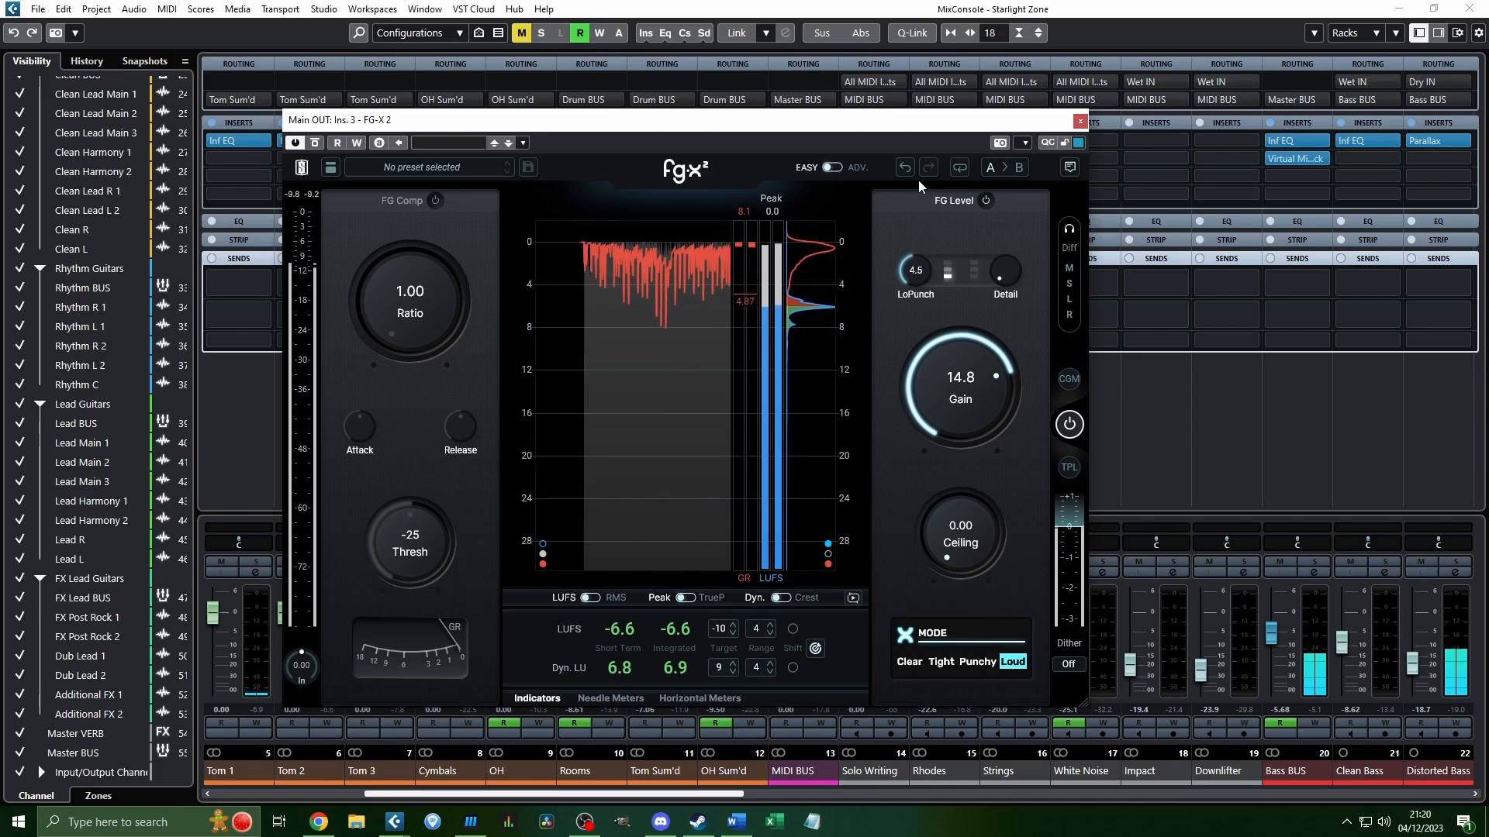
{"action": "left_click_drag", "start_coordinate": [1005, 264], "coordinate": [1000, 201]}
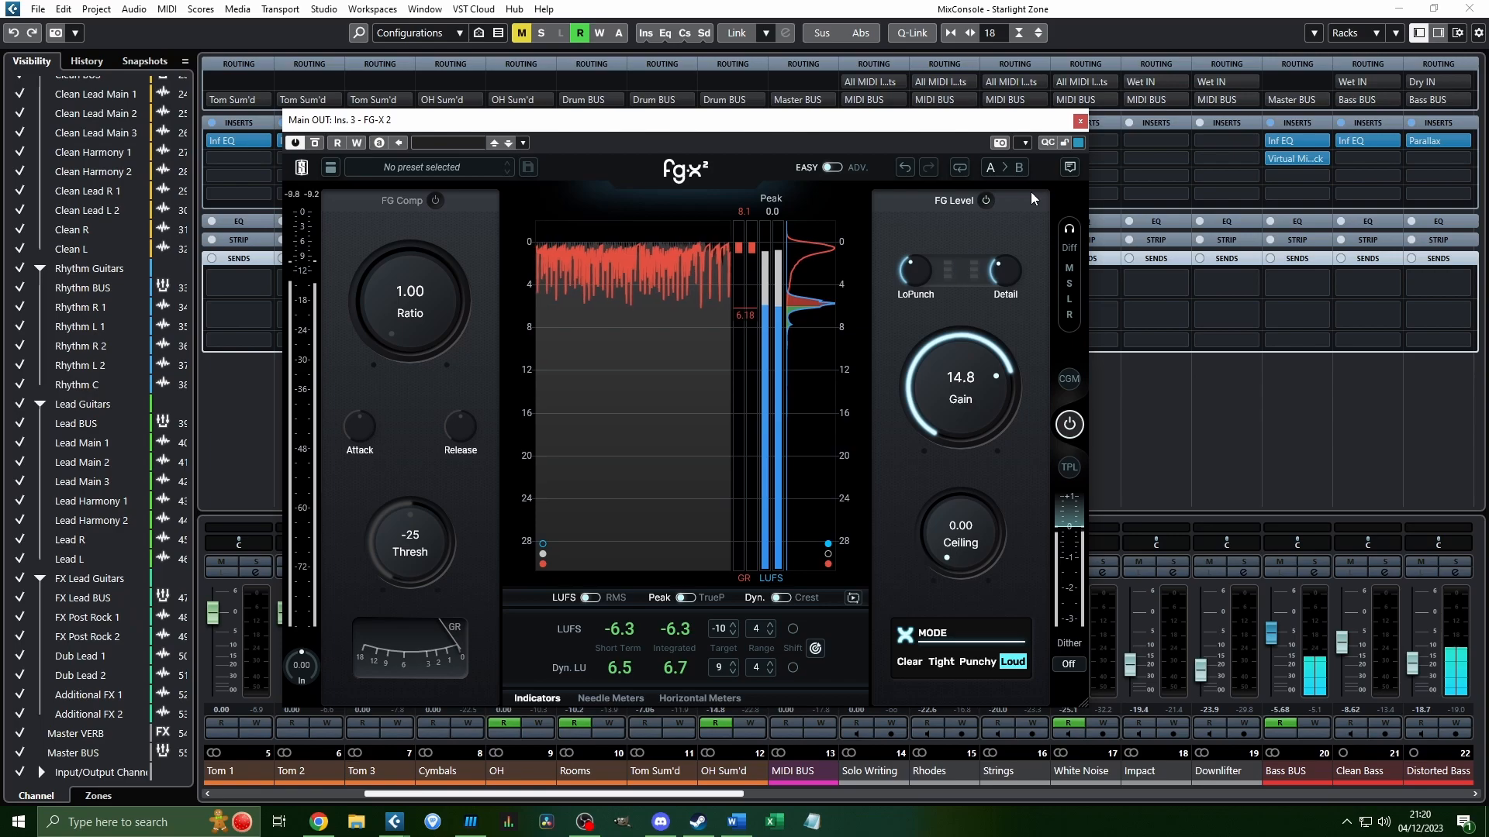
{"action": "left_click_drag", "start_coordinate": [913, 263], "coordinate": [915, 297]}
{"action": "key", "text": "space"}
Load SPAN in the fourth Main OUT insert slot and move its window out of the way.
{"action": "left_click", "coordinate": [1434, 795]}
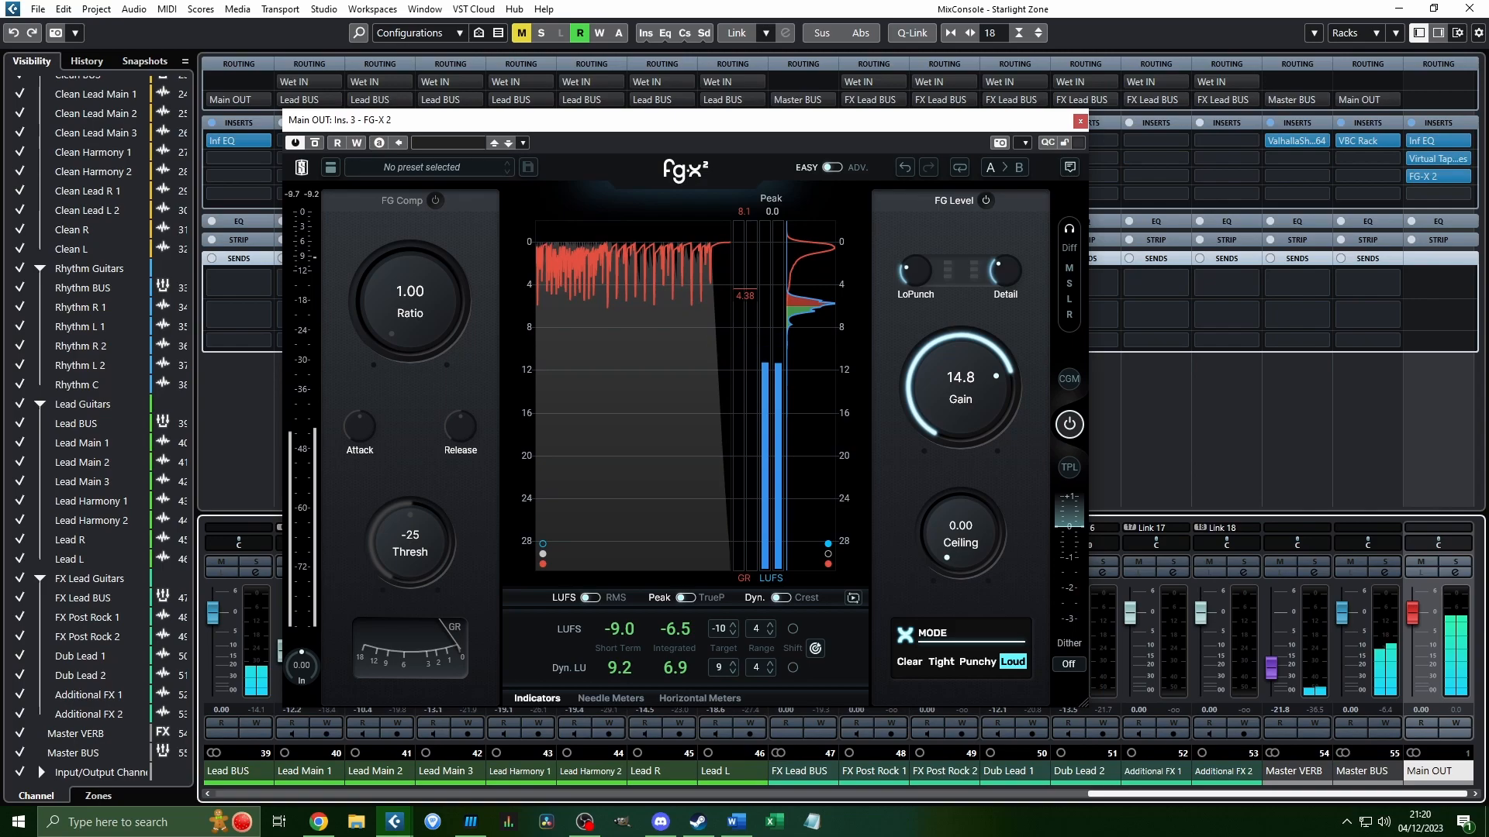
{"action": "left_click", "coordinate": [1420, 194]}
{"action": "left_click", "coordinate": [1279, 645]}
{"action": "left_click", "coordinate": [1295, 619]}
{"action": "left_click", "coordinate": [1330, 634]}
{"action": "left_click_drag", "start_coordinate": [764, 193], "coordinate": [1488, 194]}
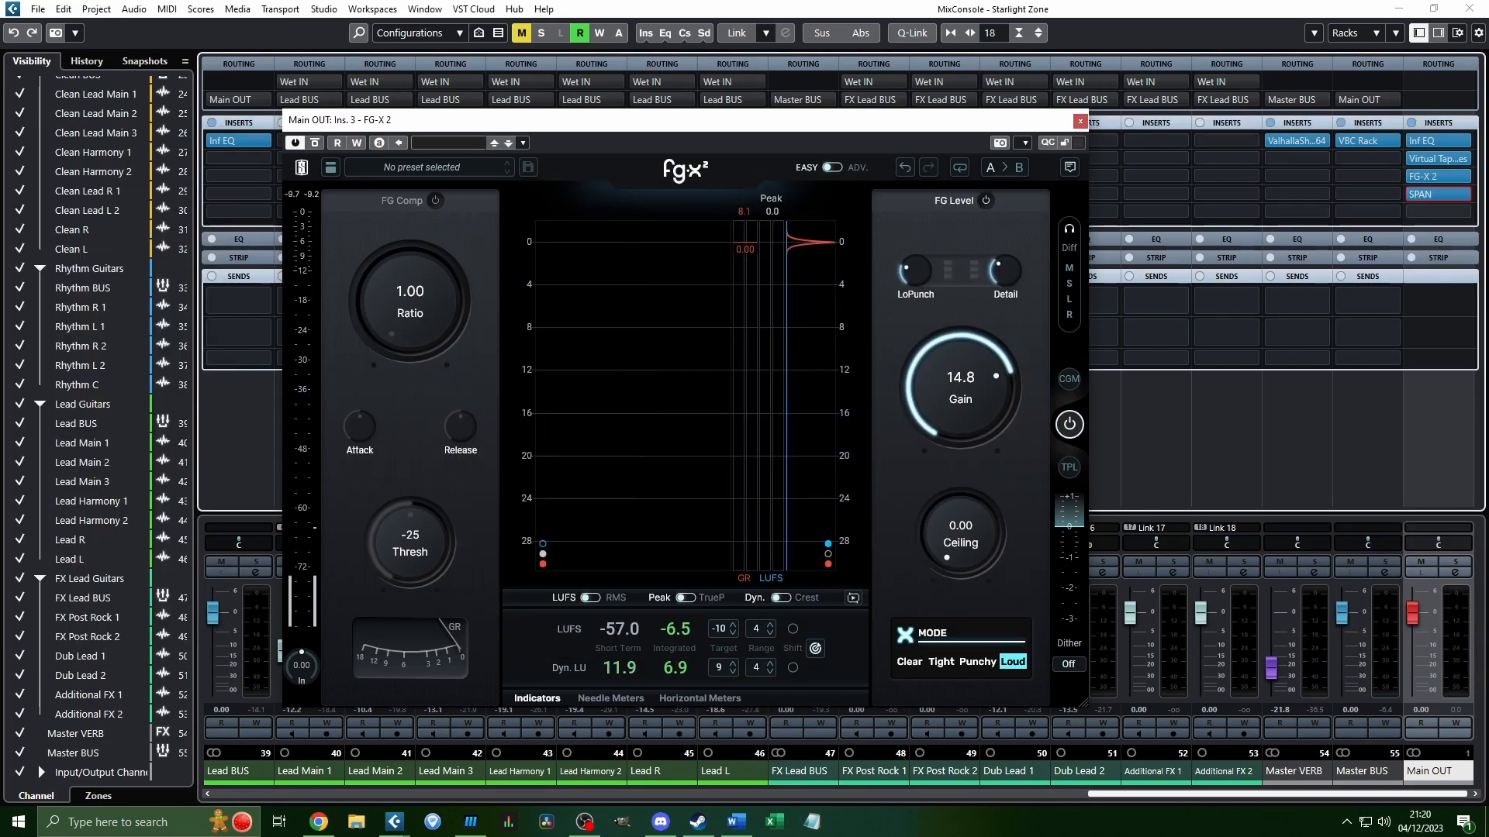
Play the song to check the loudness, viewing the FG-X 2 advanced controls before returning to Easy mode.
{"action": "key", "text": "space"}
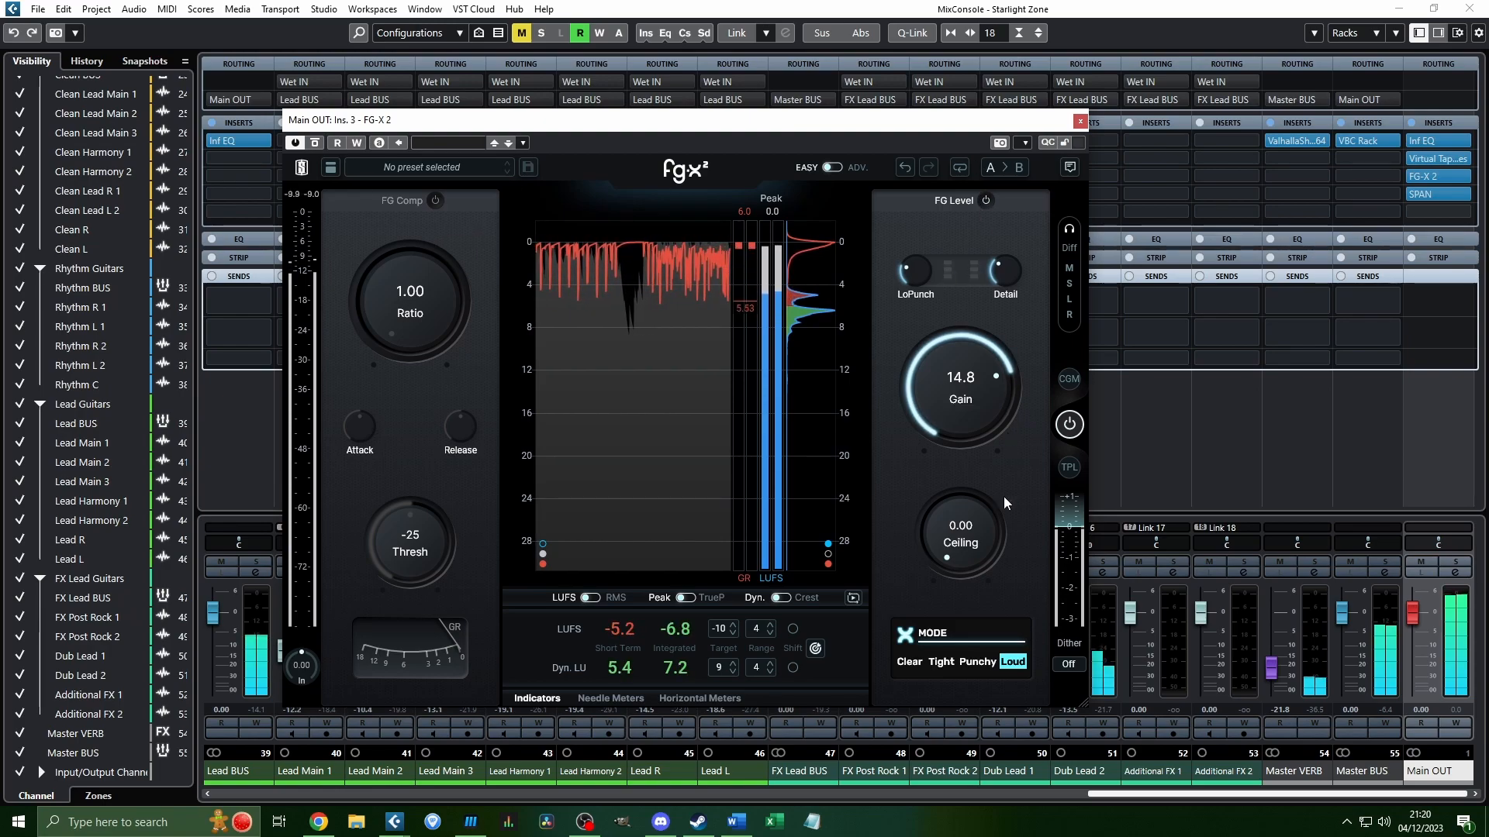
{"action": "left_click", "coordinate": [843, 169]}
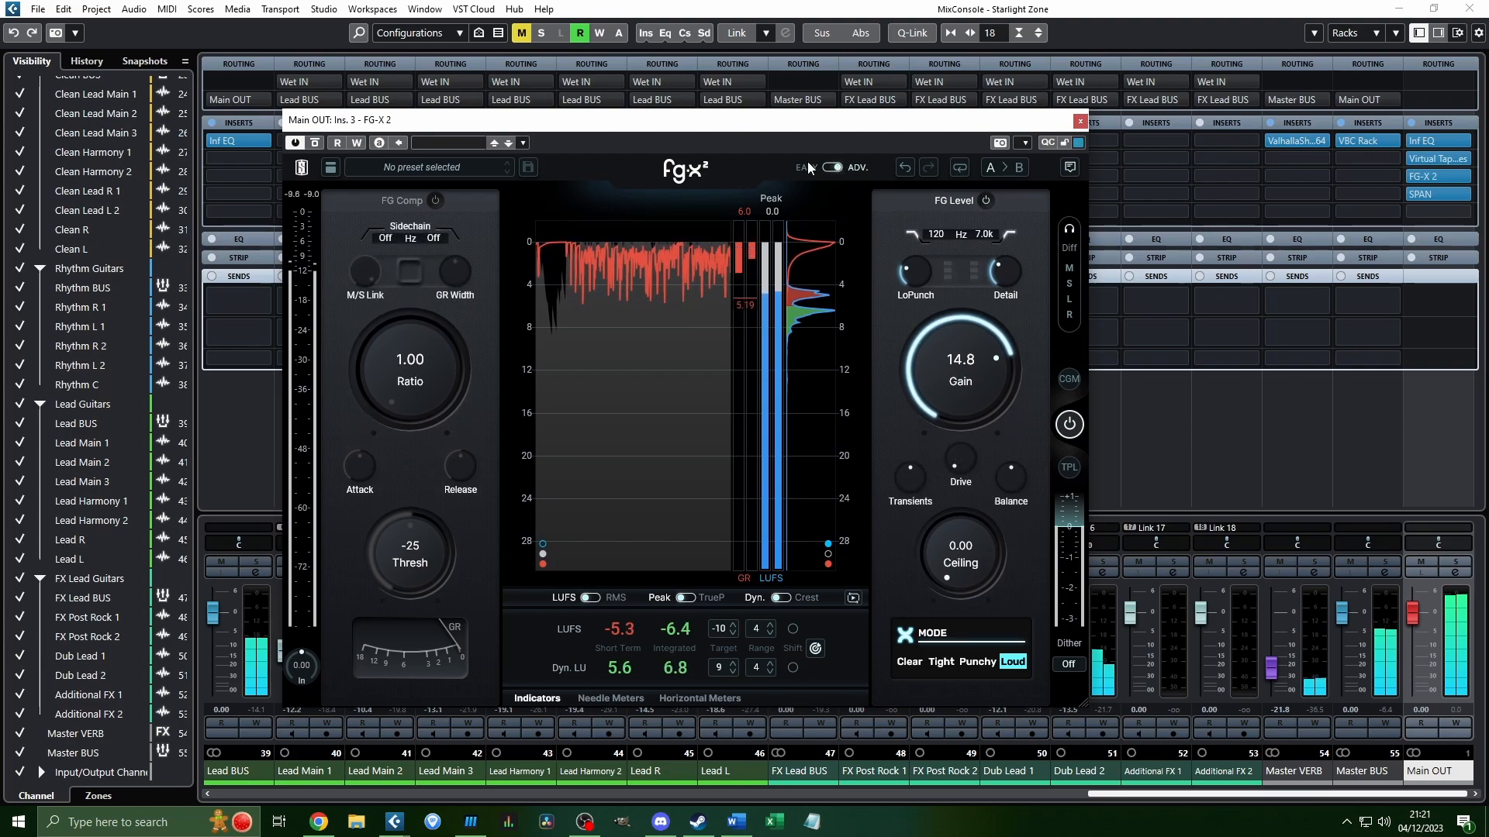
{"action": "left_click", "coordinate": [828, 167]}
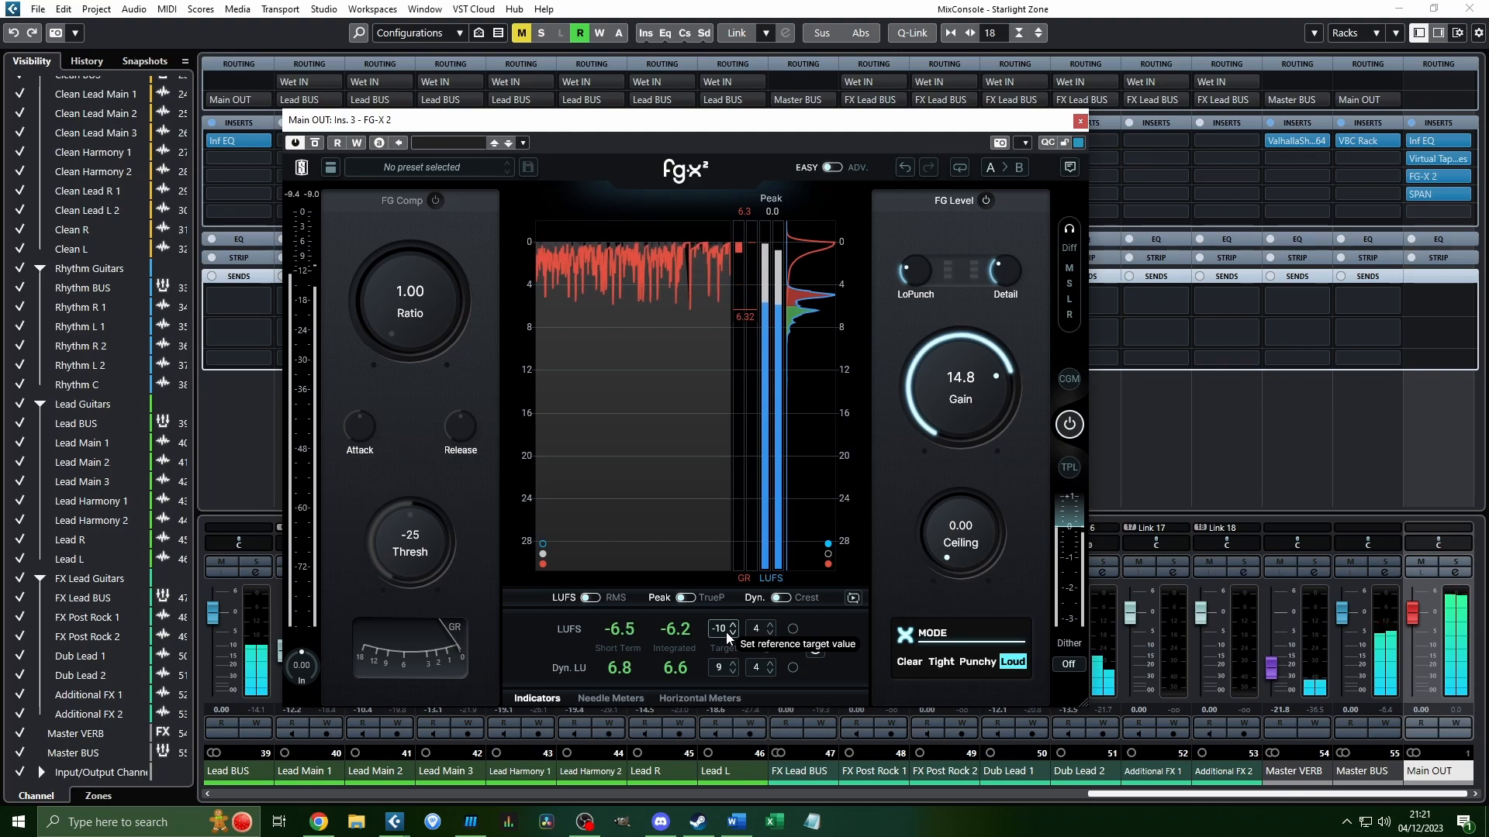
{"action": "key", "text": "space"}
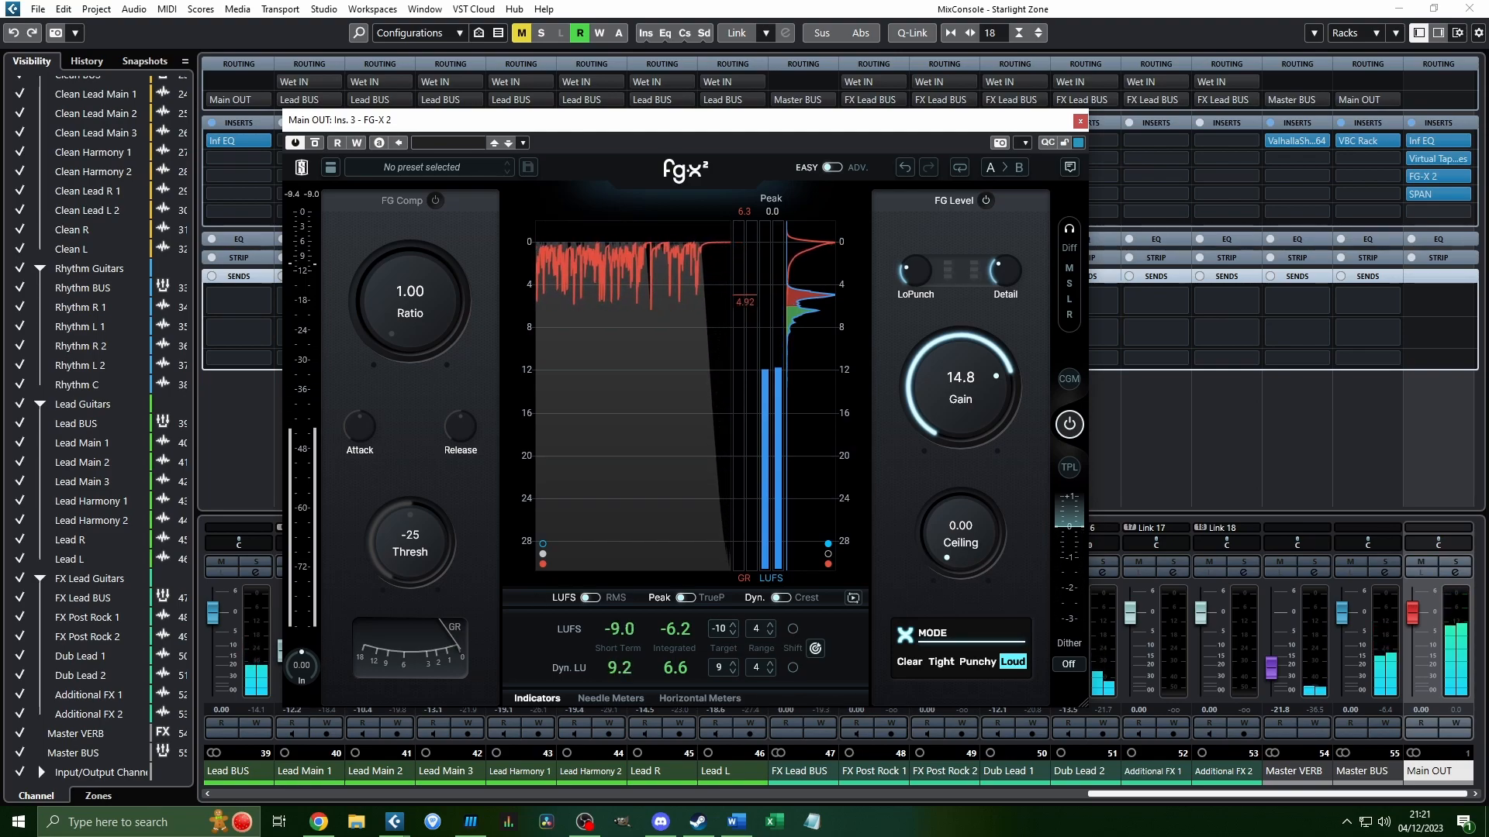
Check SPAN on Main OUT, and add a shallow Infinity EQ cut between 500 Hz and 1 kHz during playback.
{"action": "left_click", "coordinate": [1438, 194]}
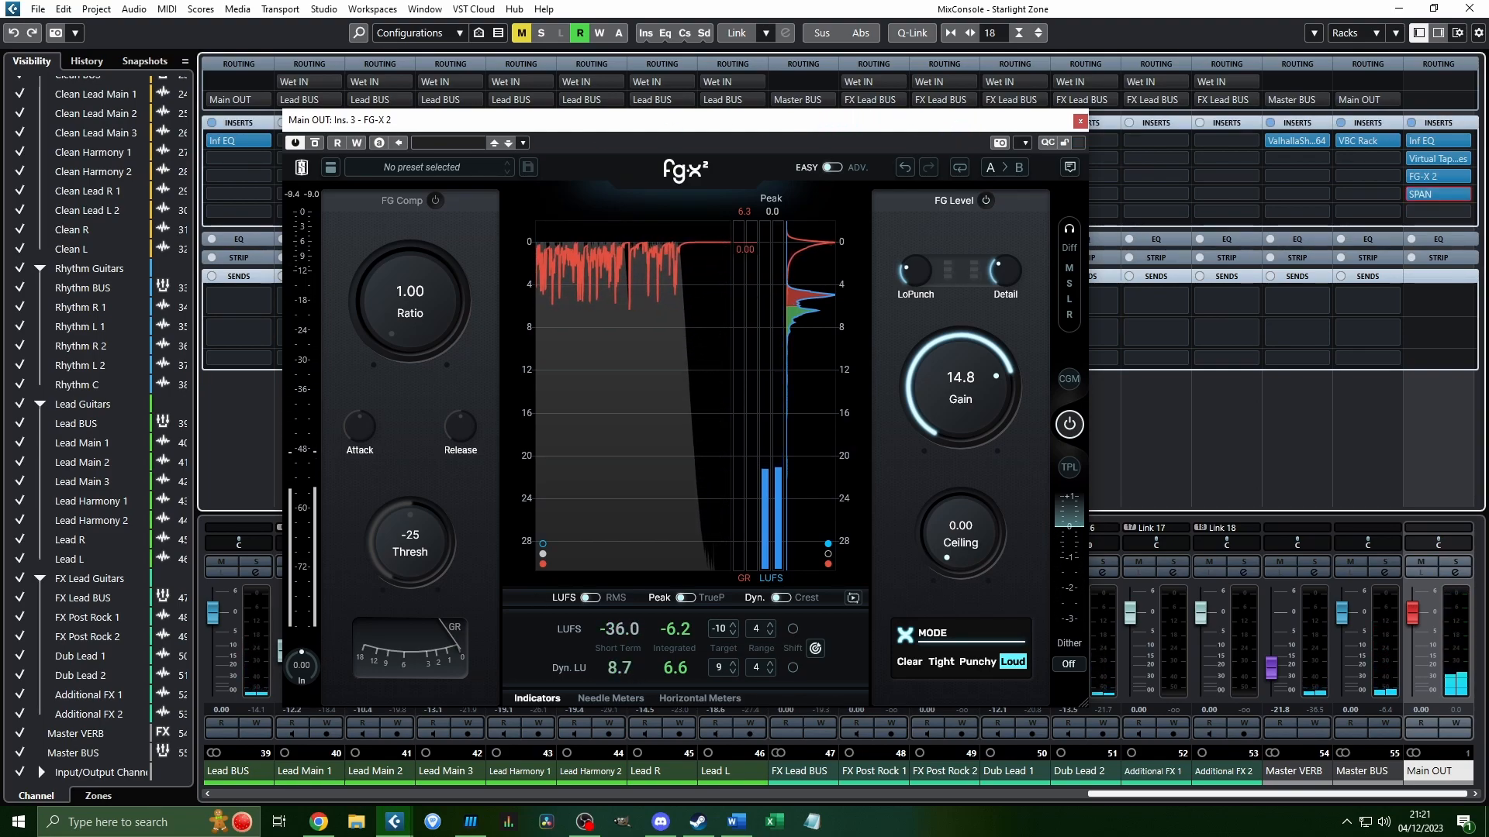
{"action": "left_click", "coordinate": [878, 151]}
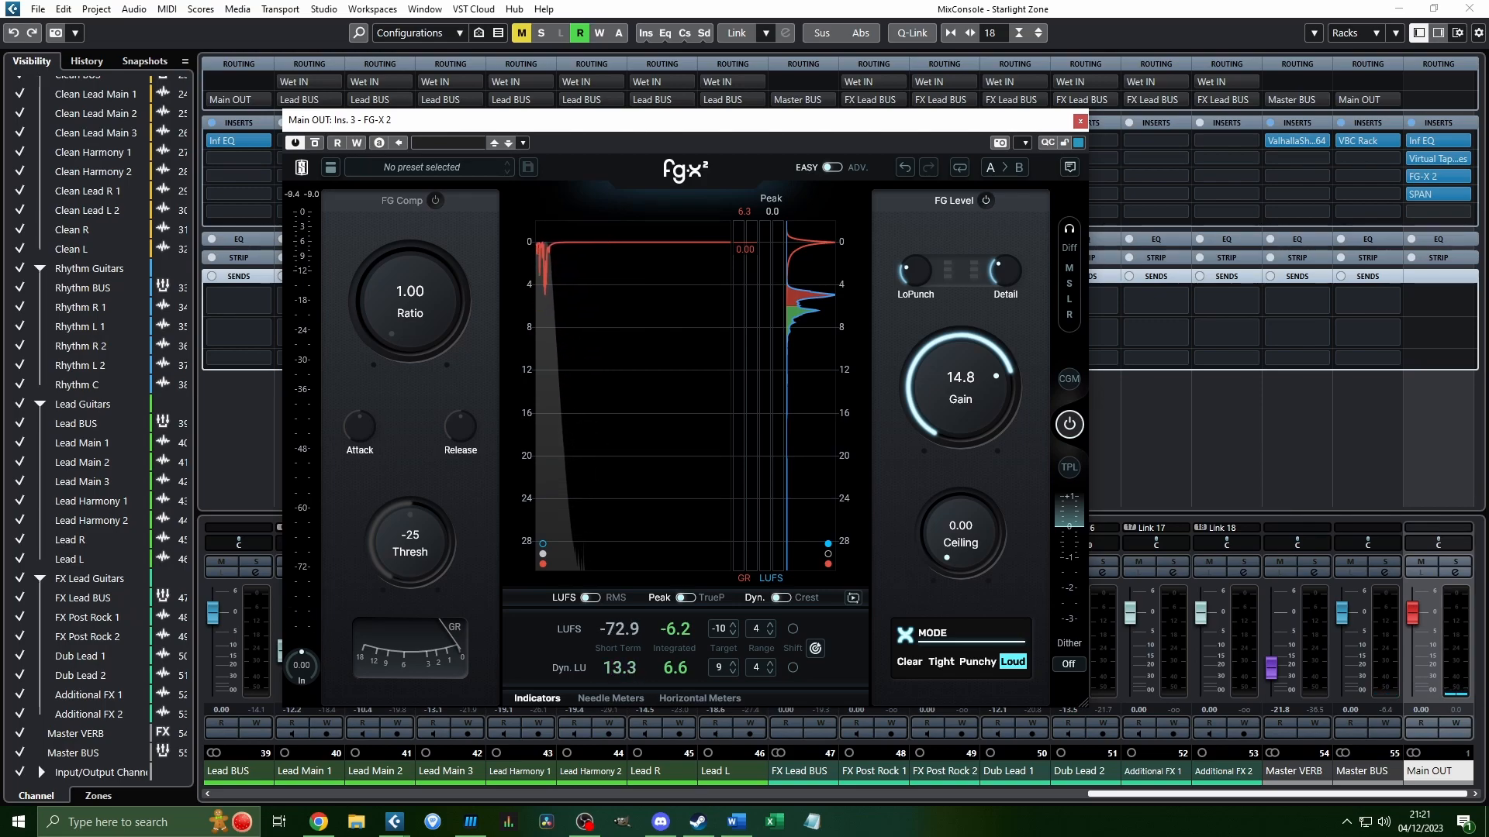
{"action": "left_click", "coordinate": [1436, 147]}
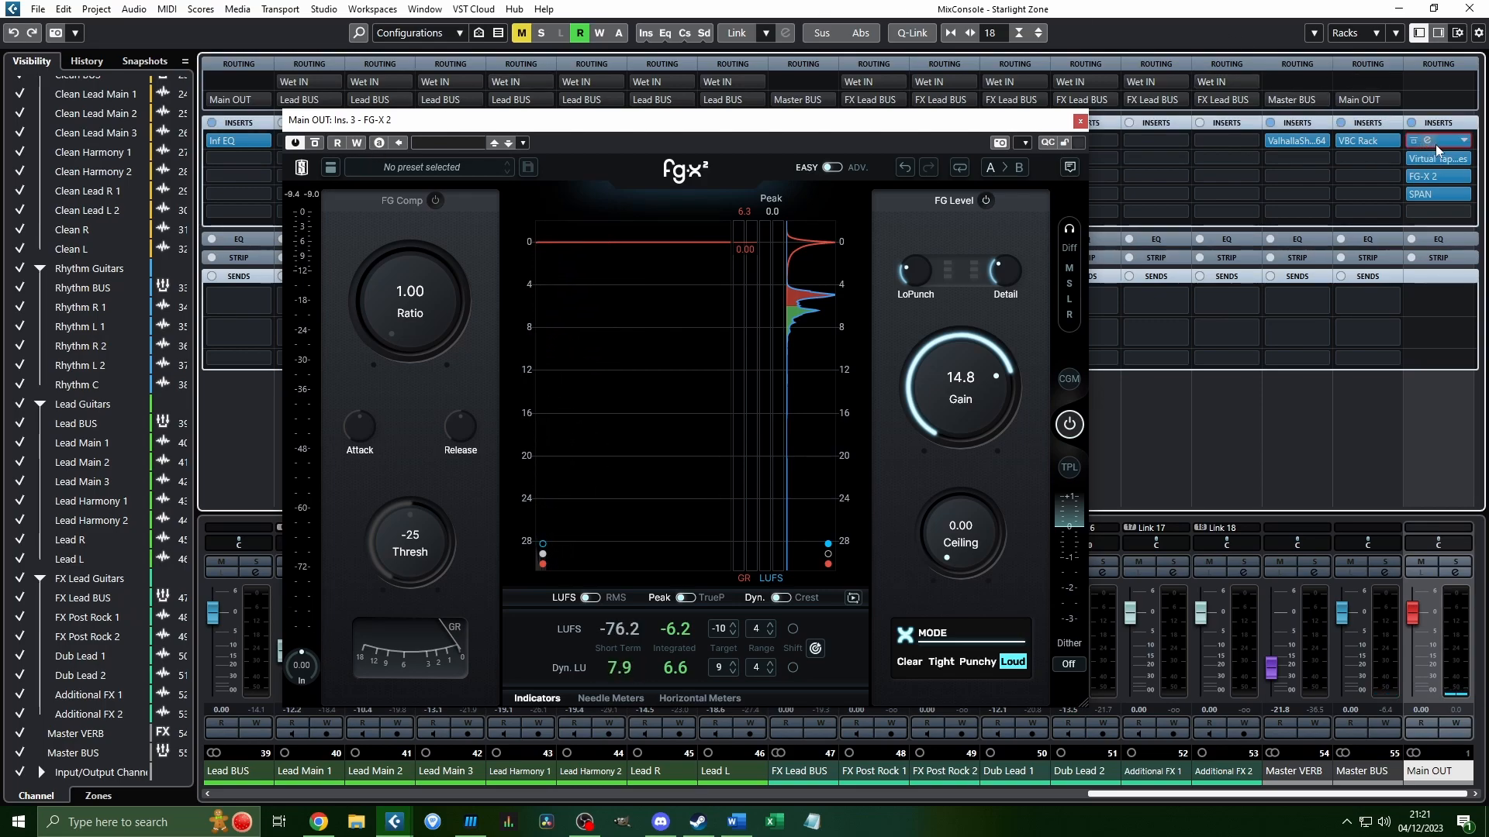
{"action": "left_click_drag", "start_coordinate": [877, 346], "coordinate": [881, 416]}
{"action": "key", "text": "space"}
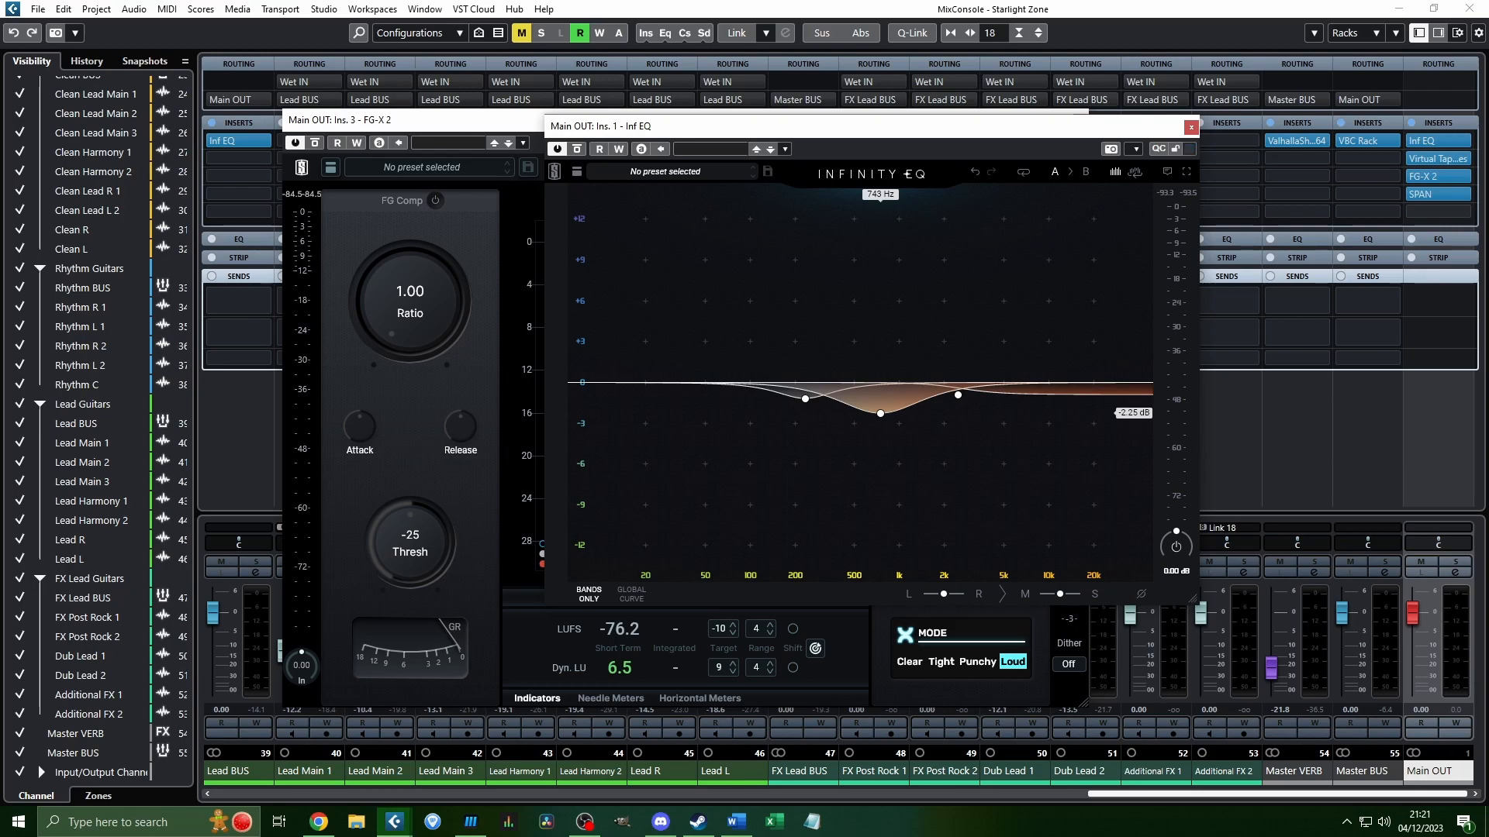
{"action": "left_click_drag", "start_coordinate": [880, 414], "coordinate": [870, 392]}
Add Infinity EQ cuts of about 1.74 dB at 6.26 kHz and 0.83 dB at 63.9 Hz, and close the EQ.
{"action": "double_click", "coordinate": [1003, 347]}
{"action": "left_click_drag", "start_coordinate": [1003, 349], "coordinate": [1019, 406]}
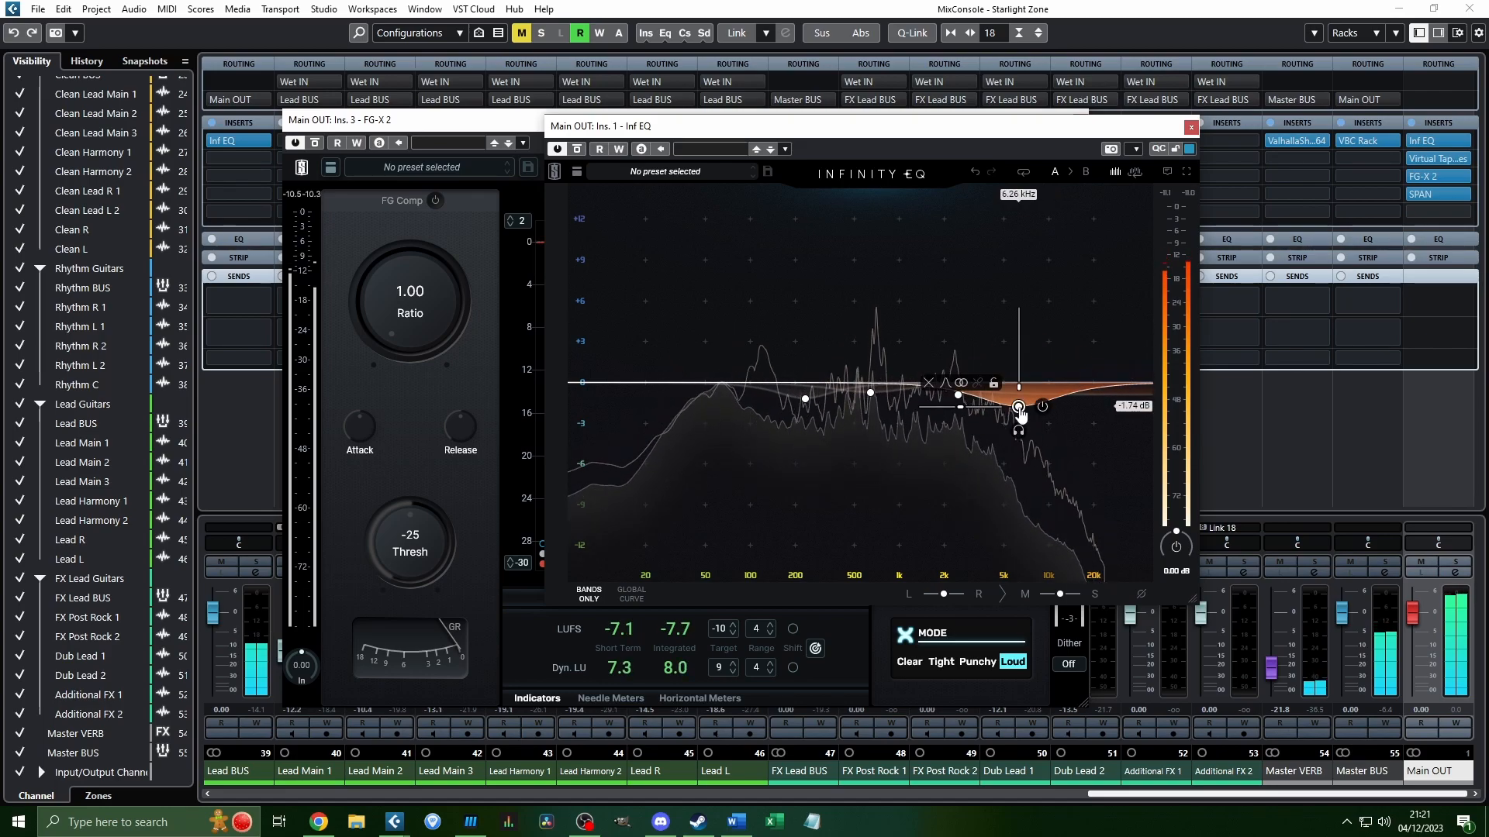
{"action": "double_click", "coordinate": [769, 353]}
{"action": "left_click_drag", "start_coordinate": [769, 353], "coordinate": [722, 394]}
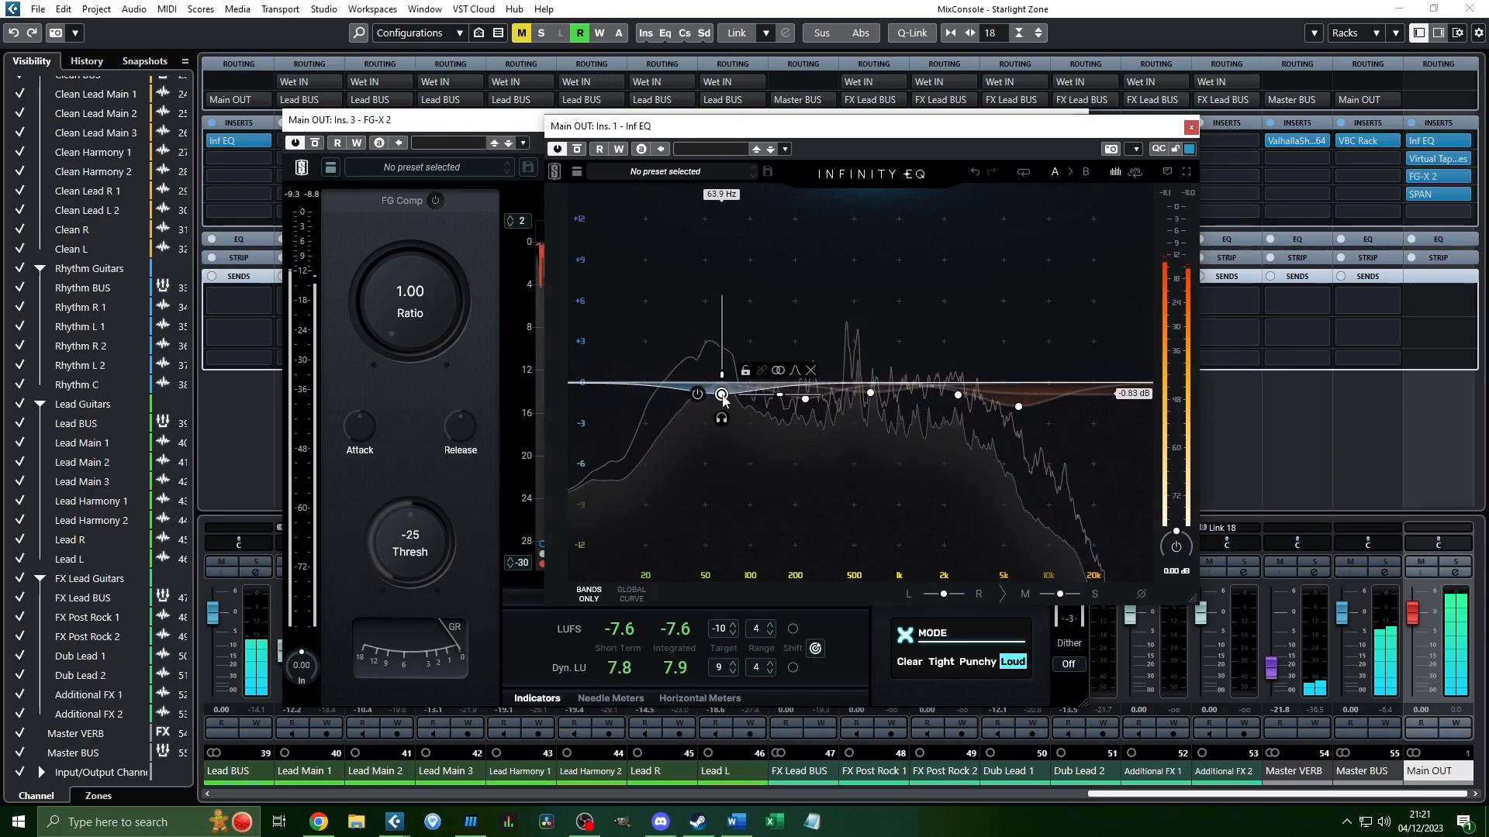
{"action": "left_click", "coordinate": [1191, 126]}
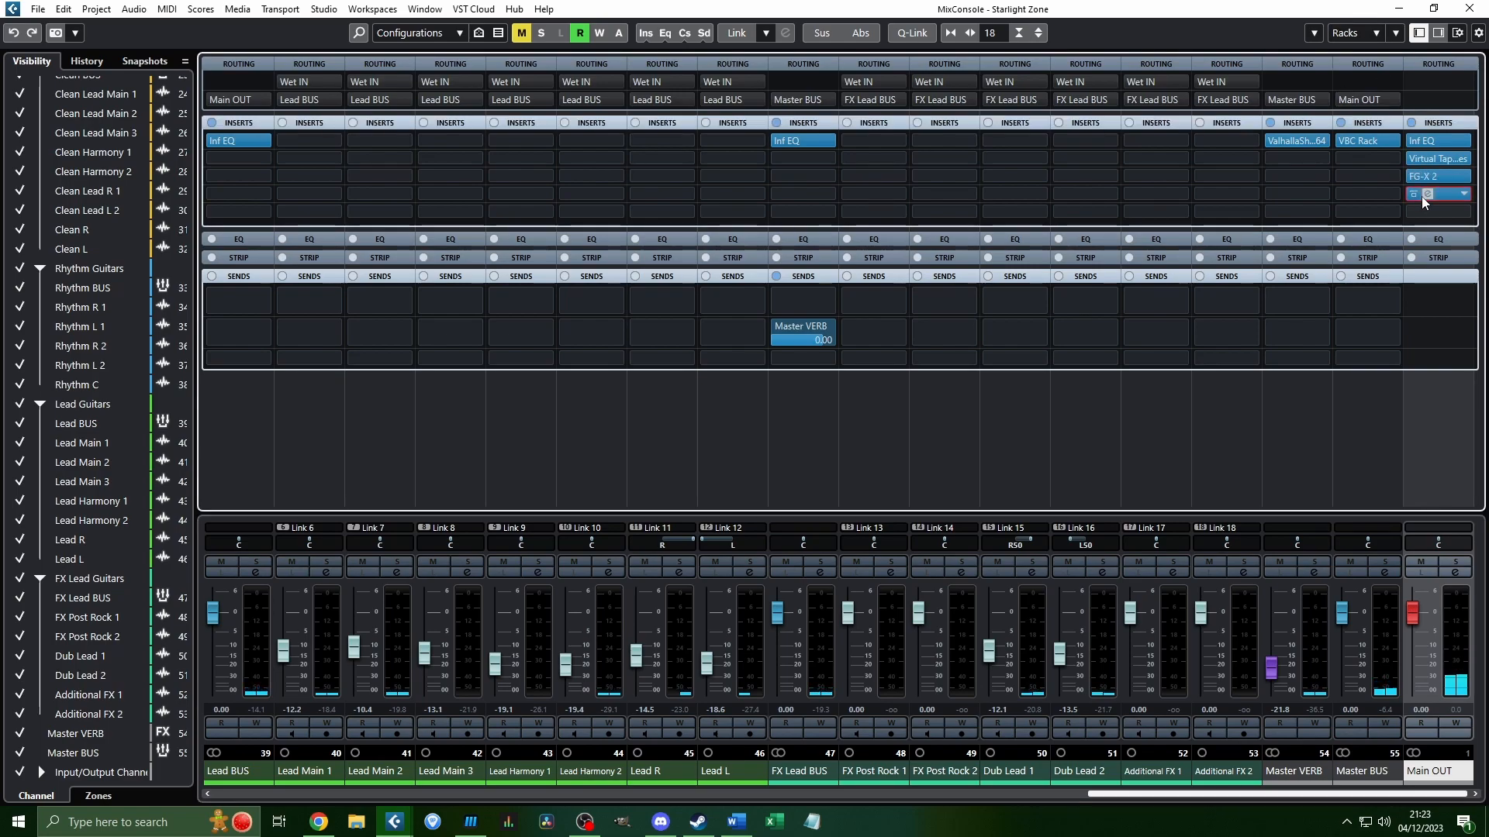
Play the song and lower the Master VERB channel fader to -30.4 dB.
{"action": "left_click", "coordinate": [1021, 471]}
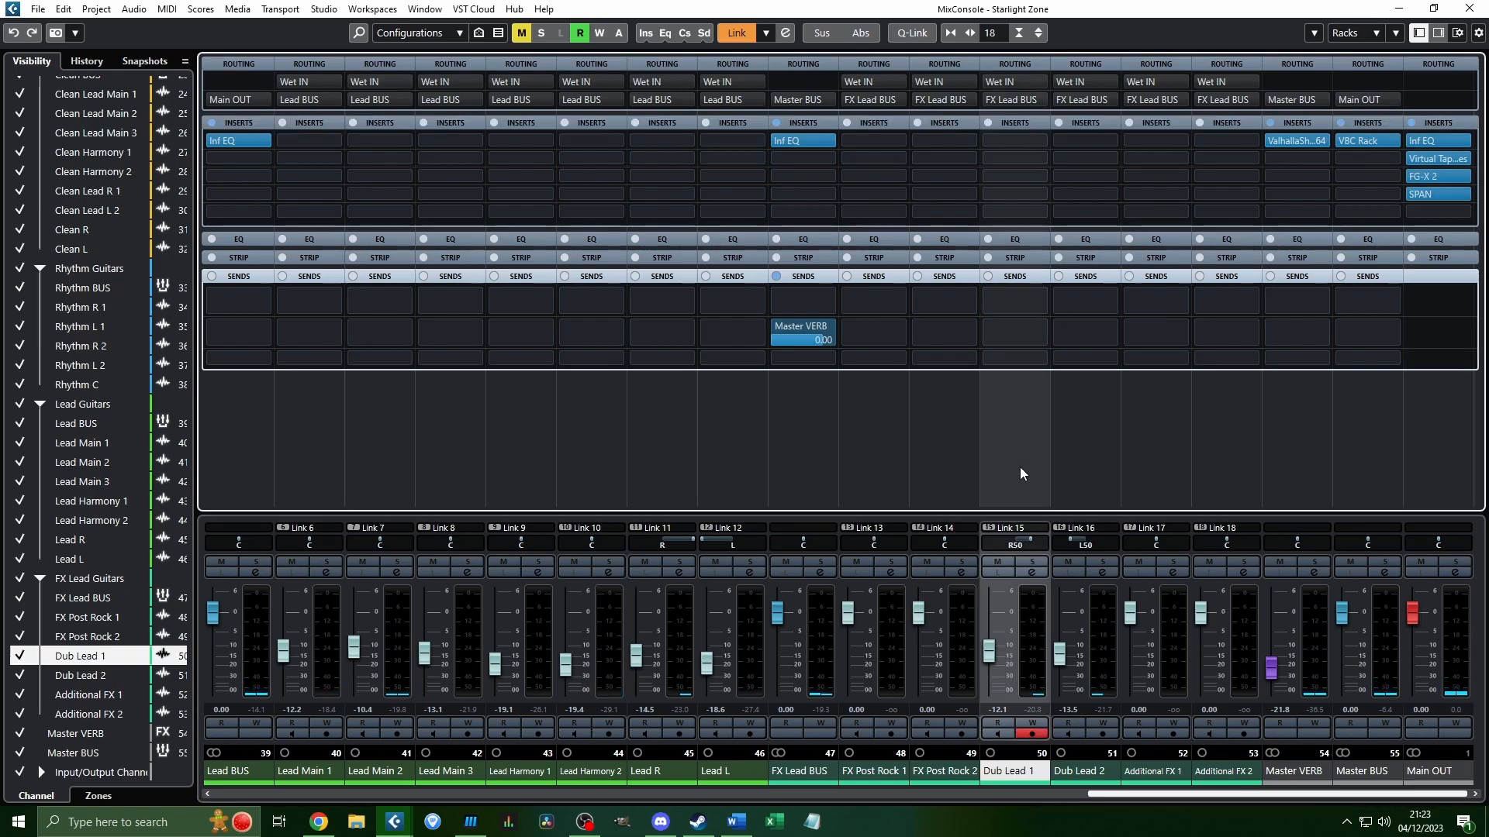
{"action": "key", "text": "space"}
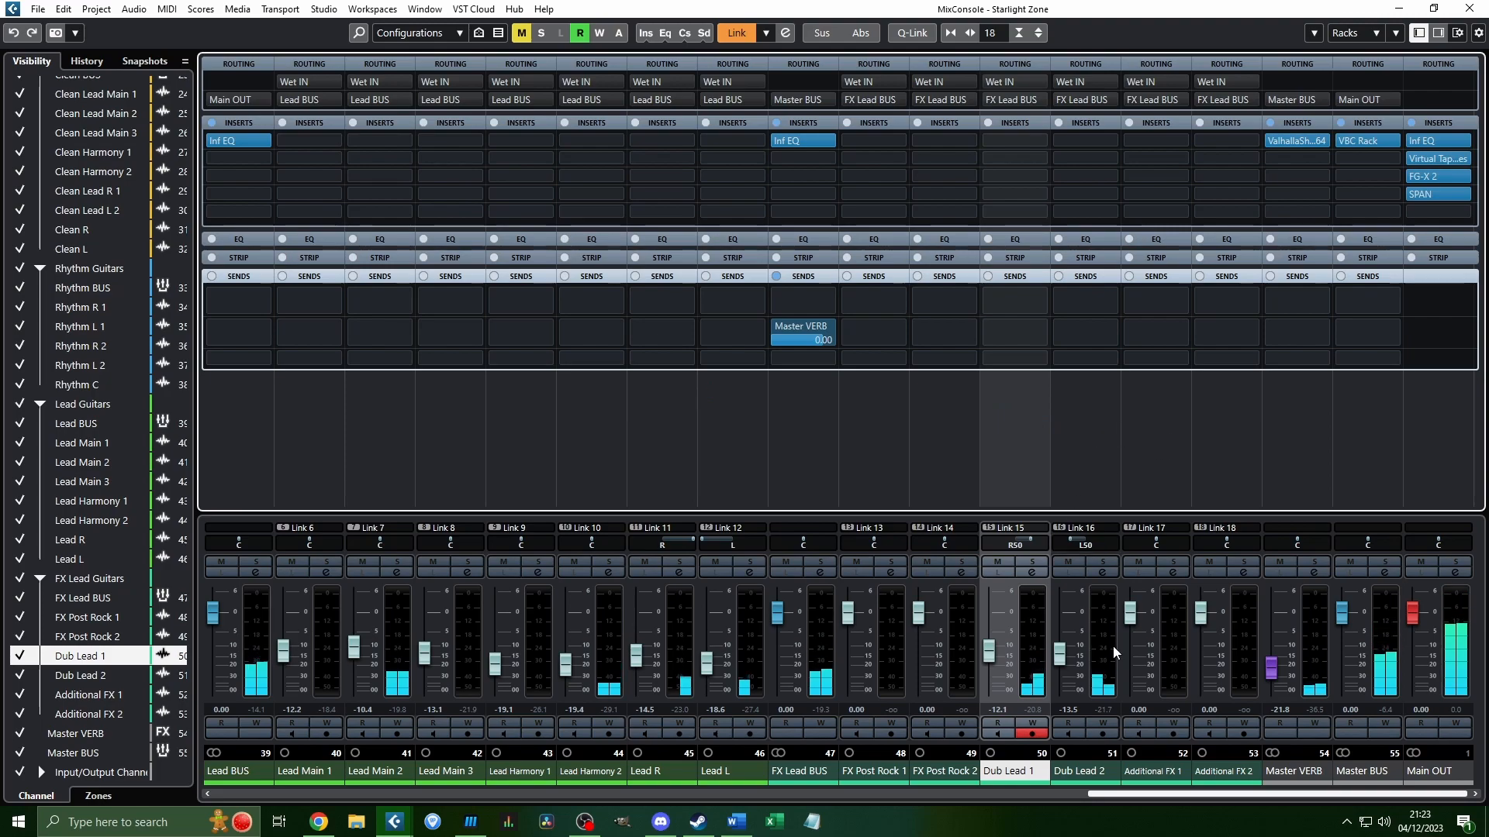
{"action": "left_click", "coordinate": [1281, 664]}
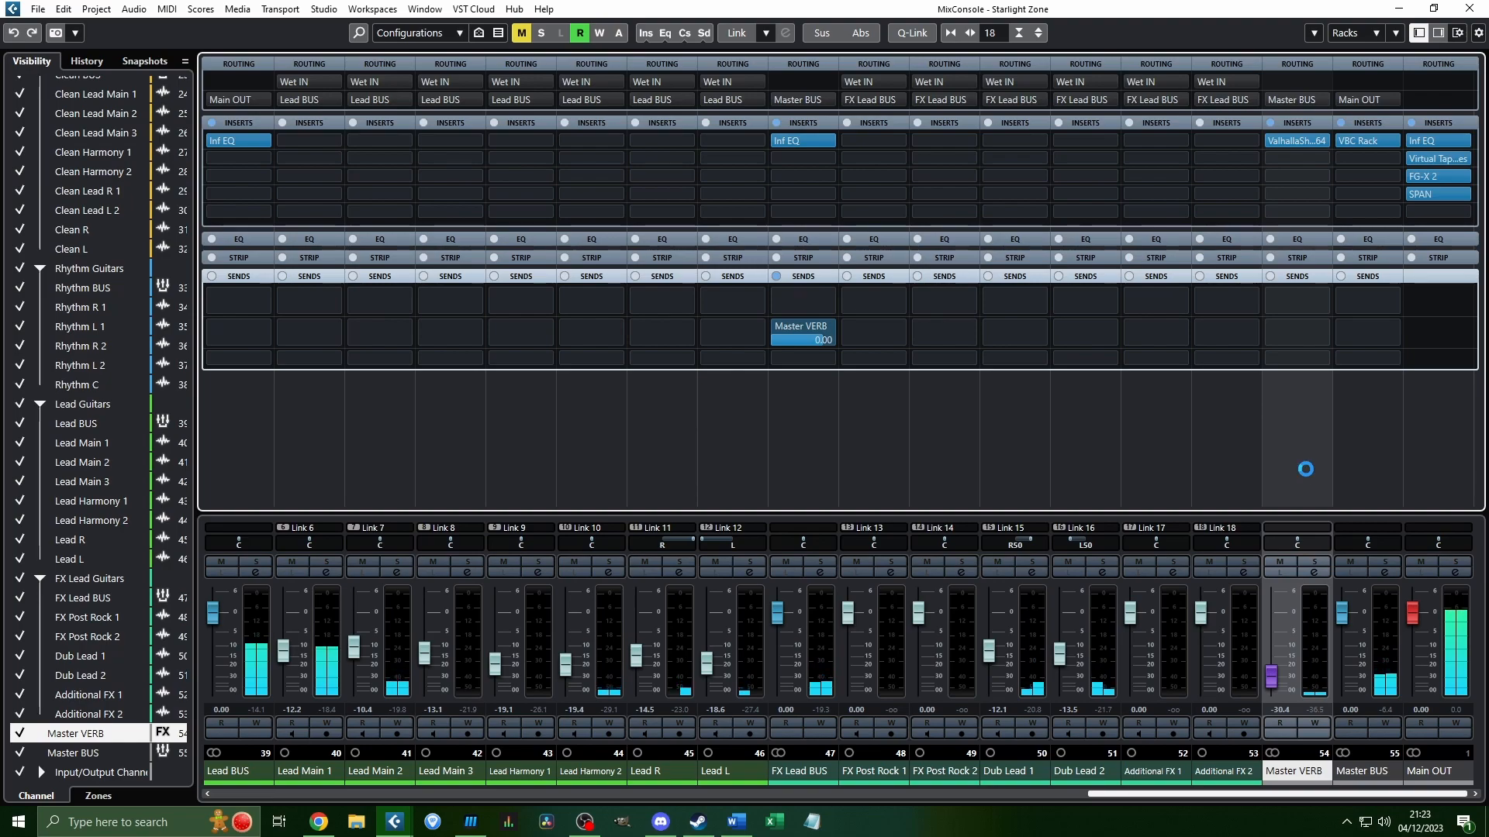
Add a send on the Lead BUS channel, replacing a mistaken Master BUS destination with Master VERB at 0.00.
{"action": "left_click", "coordinate": [234, 331]}
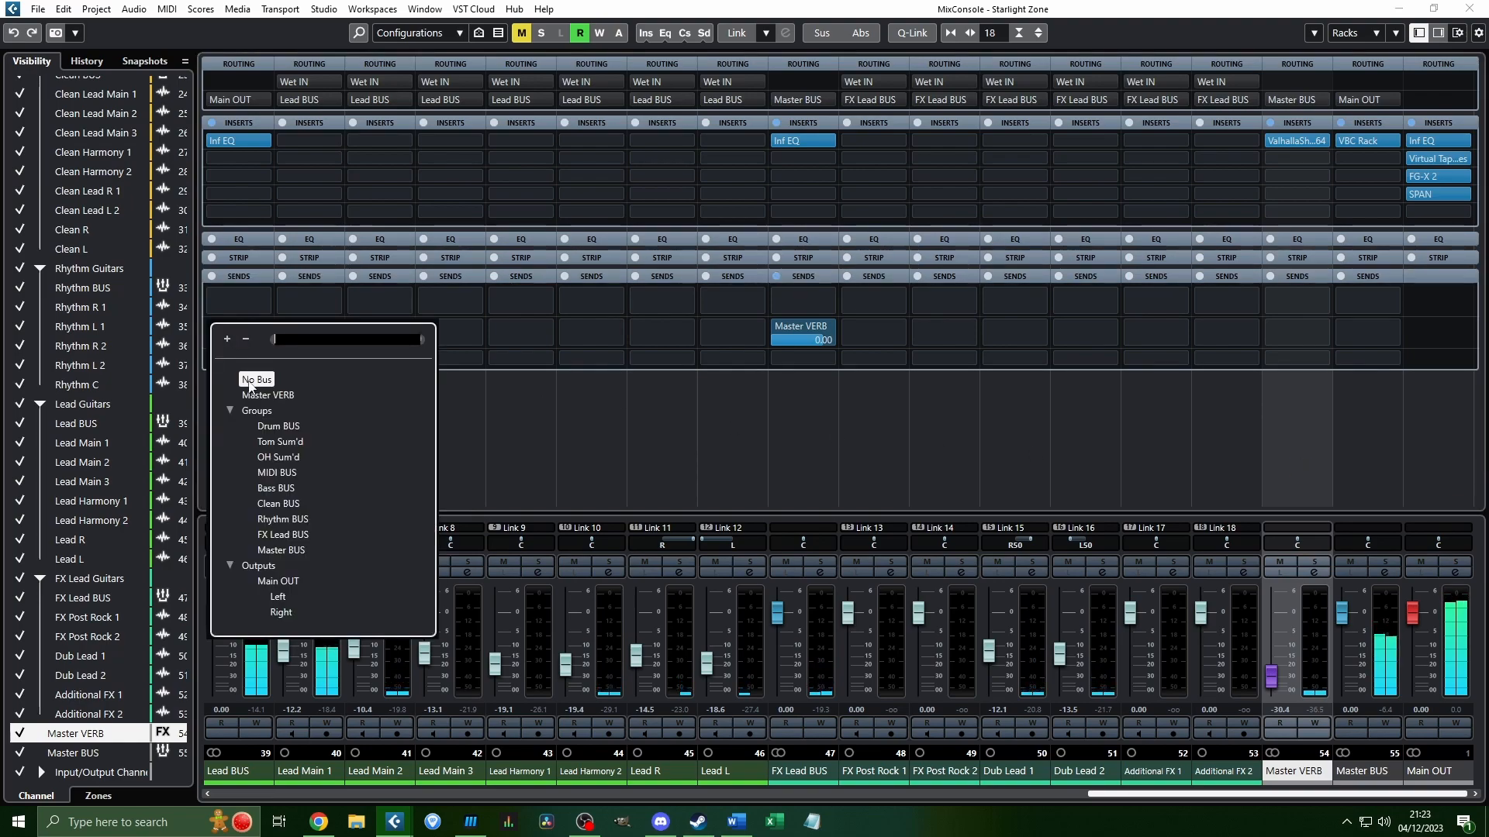
{"action": "left_click", "coordinate": [298, 550]}
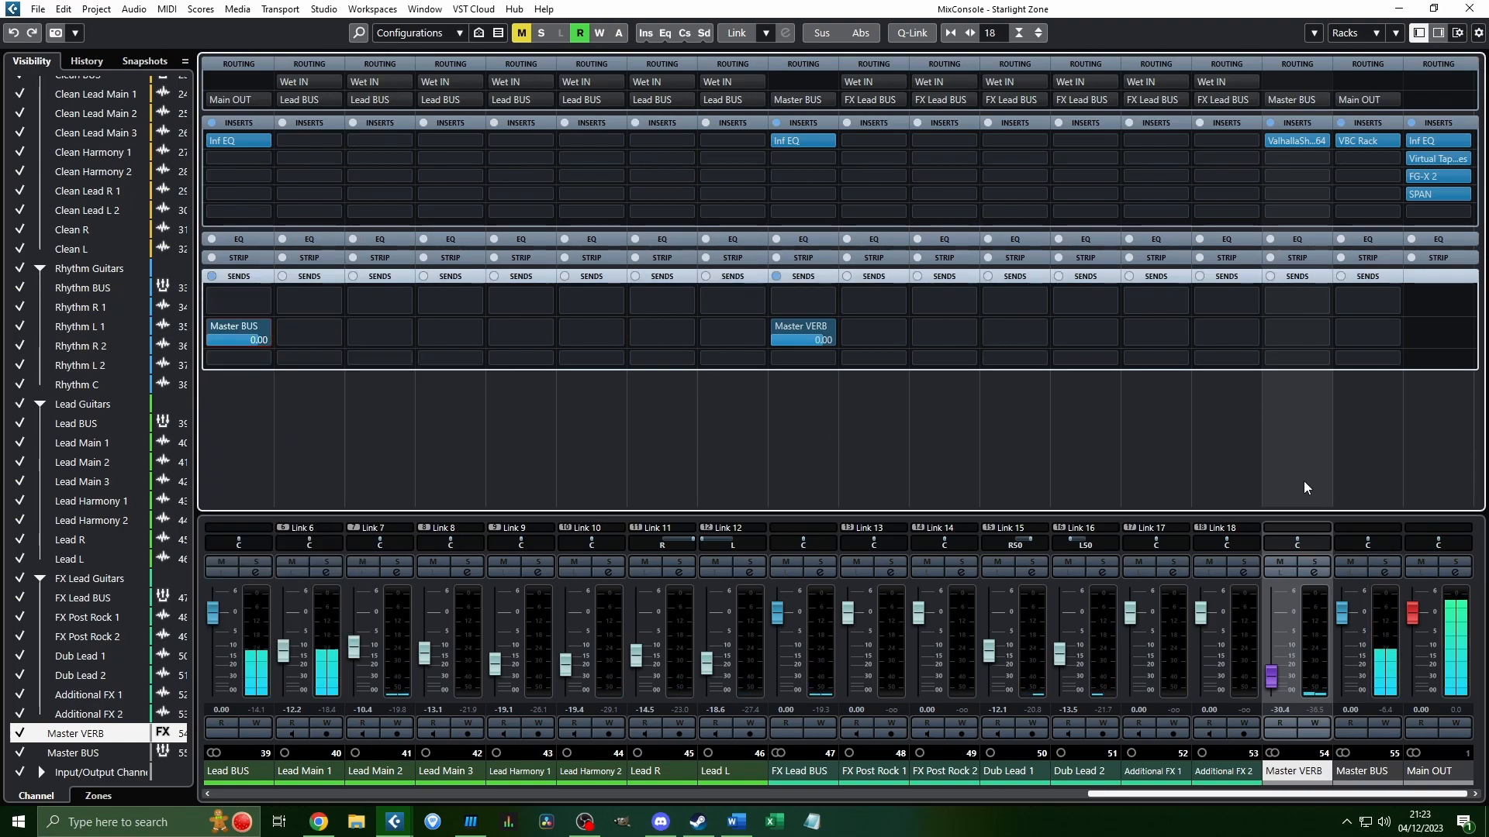
{"action": "left_click", "coordinate": [233, 327]}
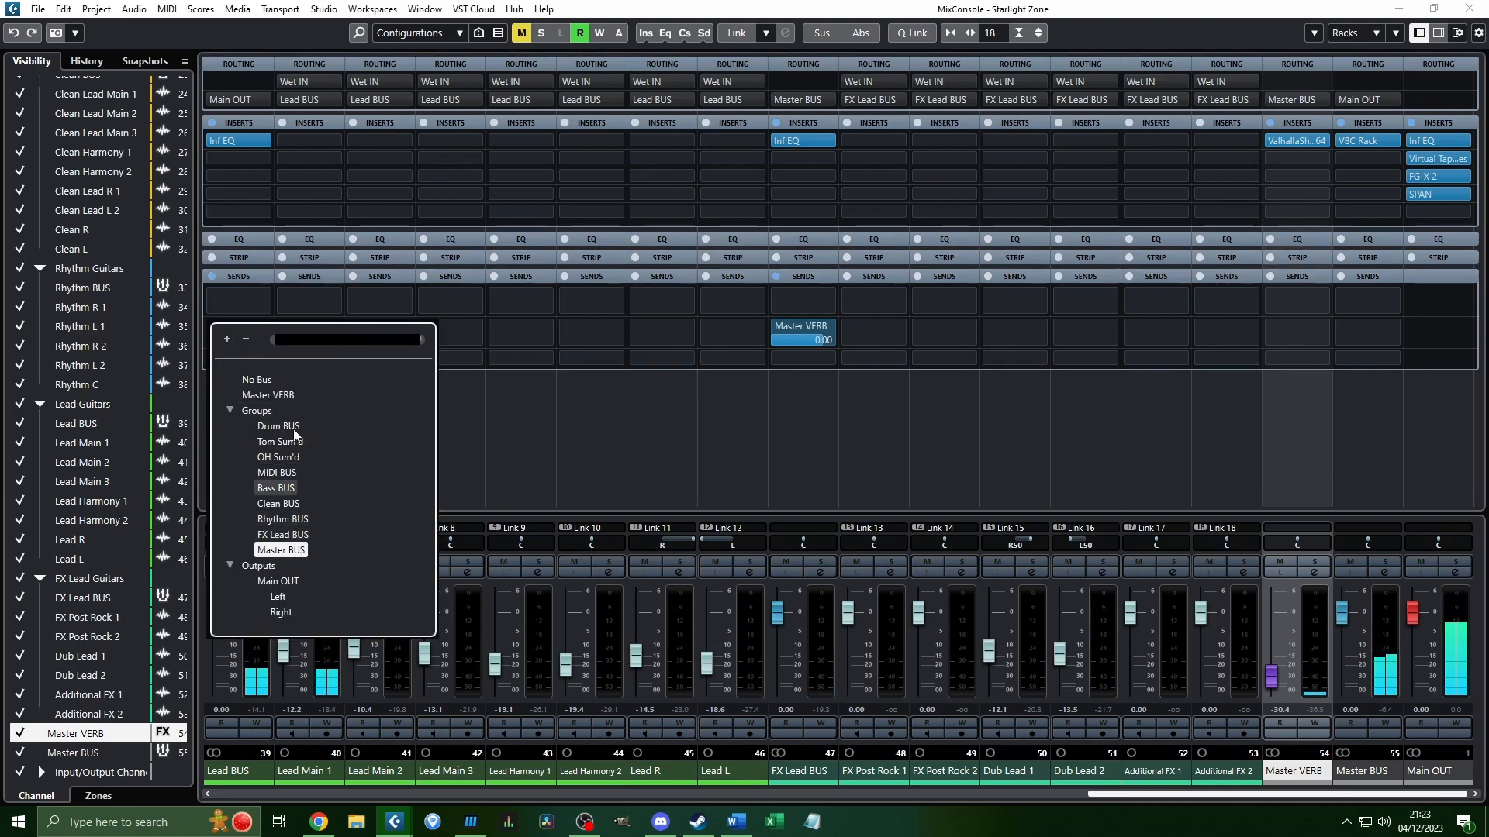
{"action": "left_click", "coordinate": [284, 395]}
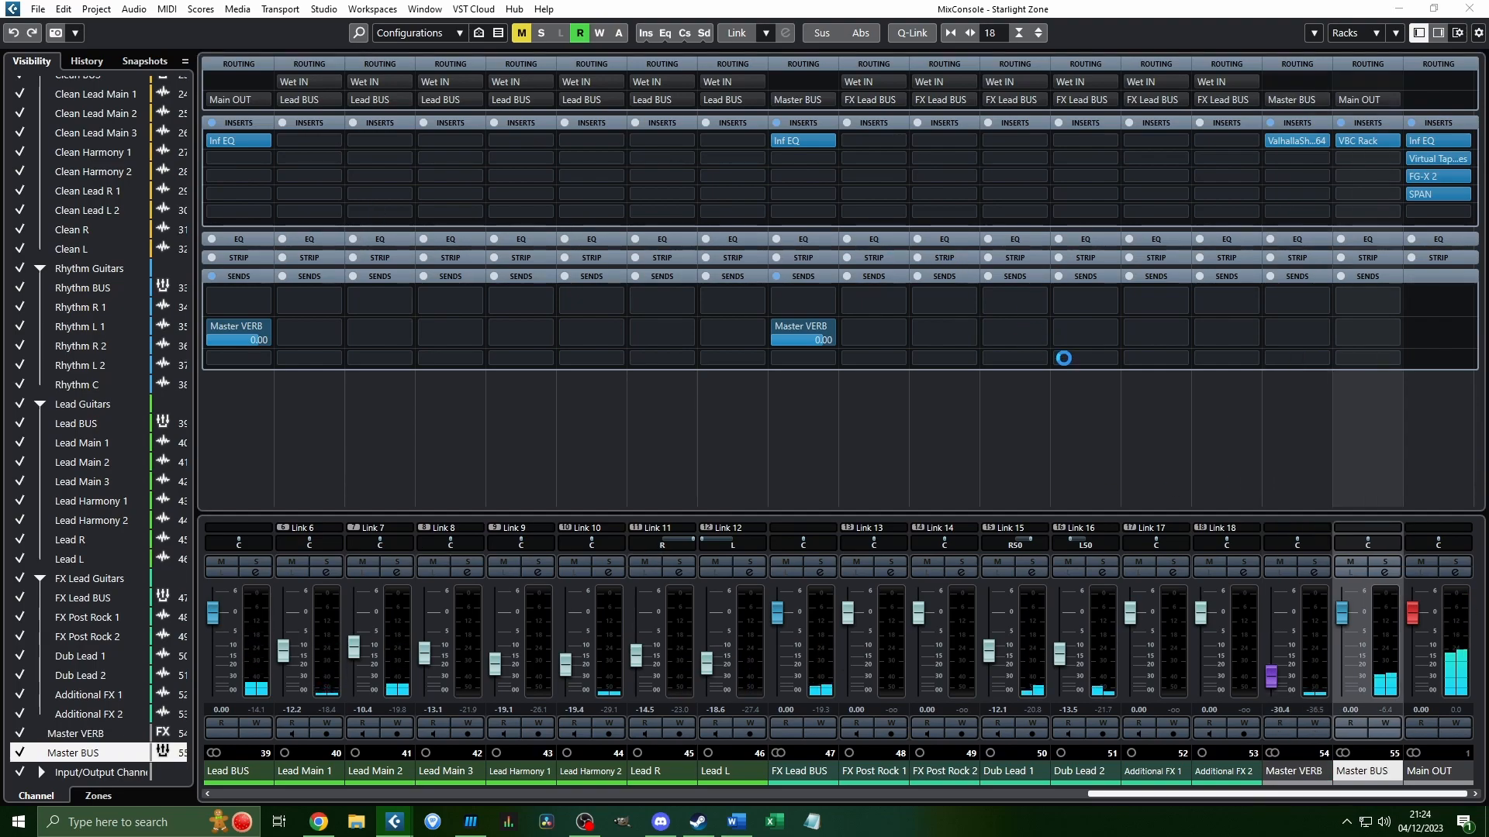
Move the MixConsole window off this screen so that the project window is in full view.
{"action": "left_click", "coordinate": [1179, 464]}
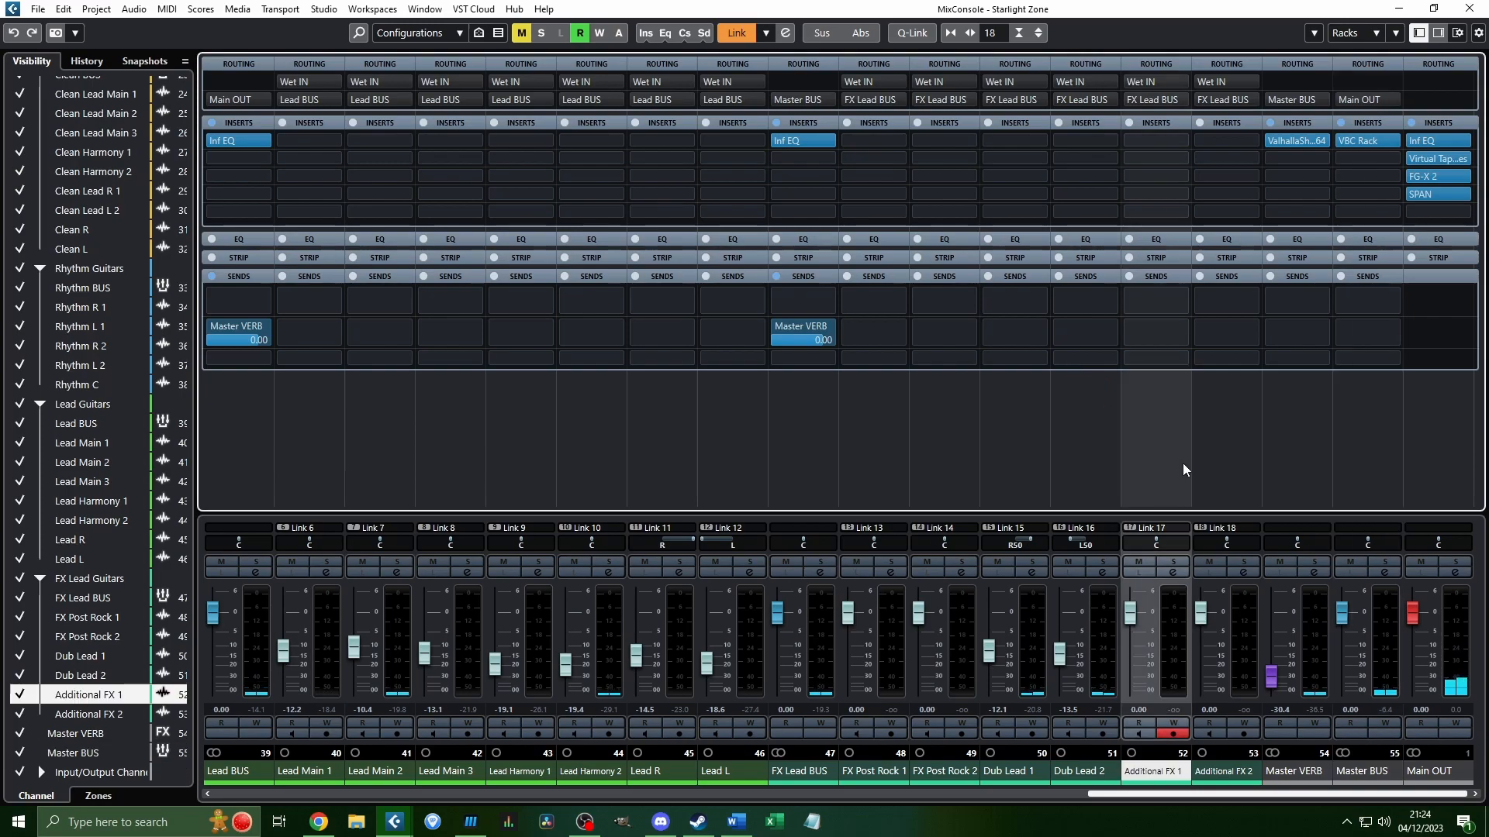
{"action": "left_click", "coordinate": [1398, 9]}
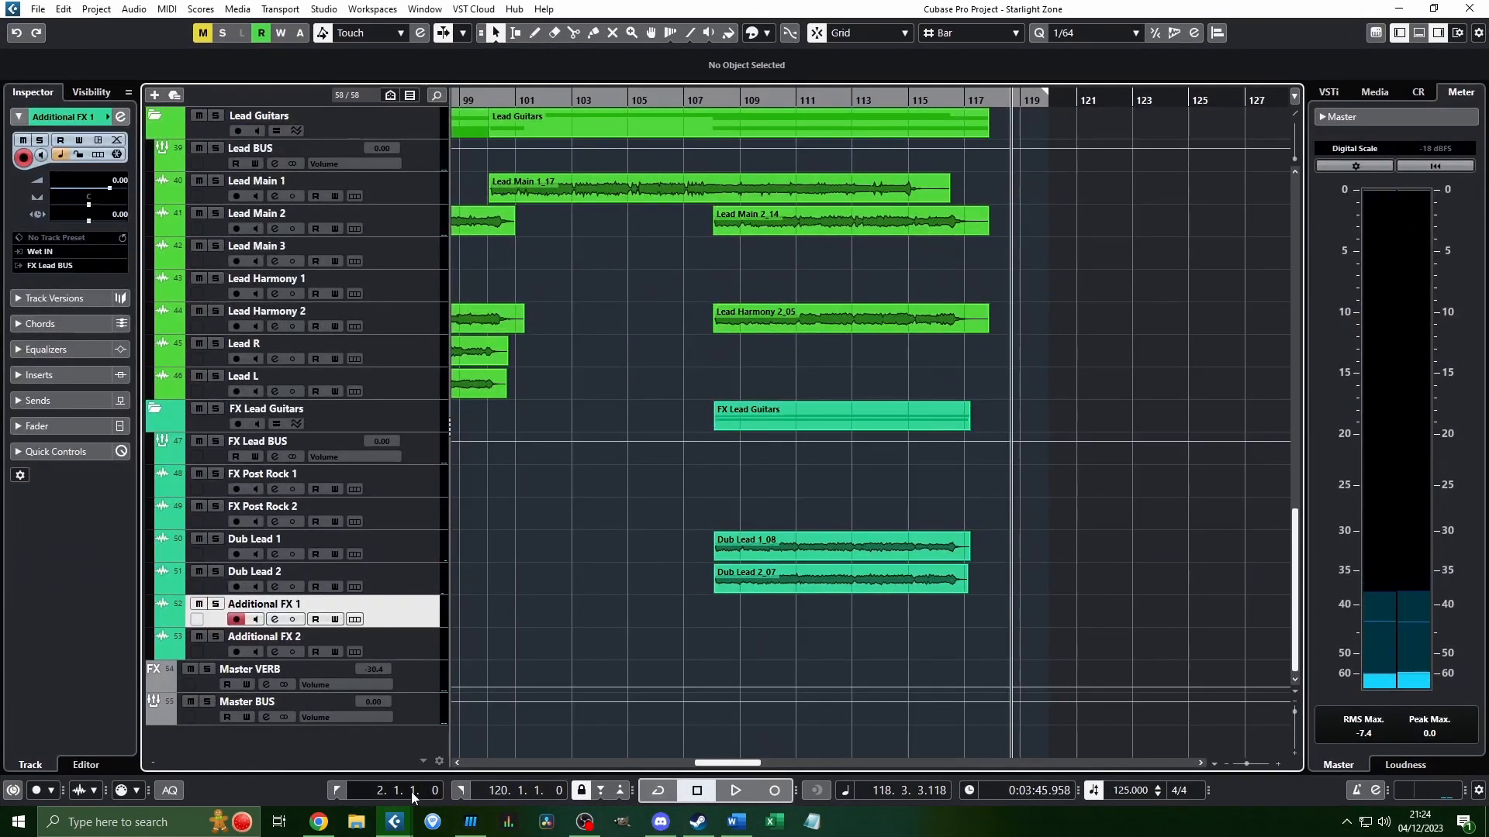
{"action": "left_click", "coordinate": [394, 822]}
{"action": "left_click", "coordinate": [518, 777]}
{"action": "left_click_drag", "start_coordinate": [877, 10], "coordinate": [1488, 147]}
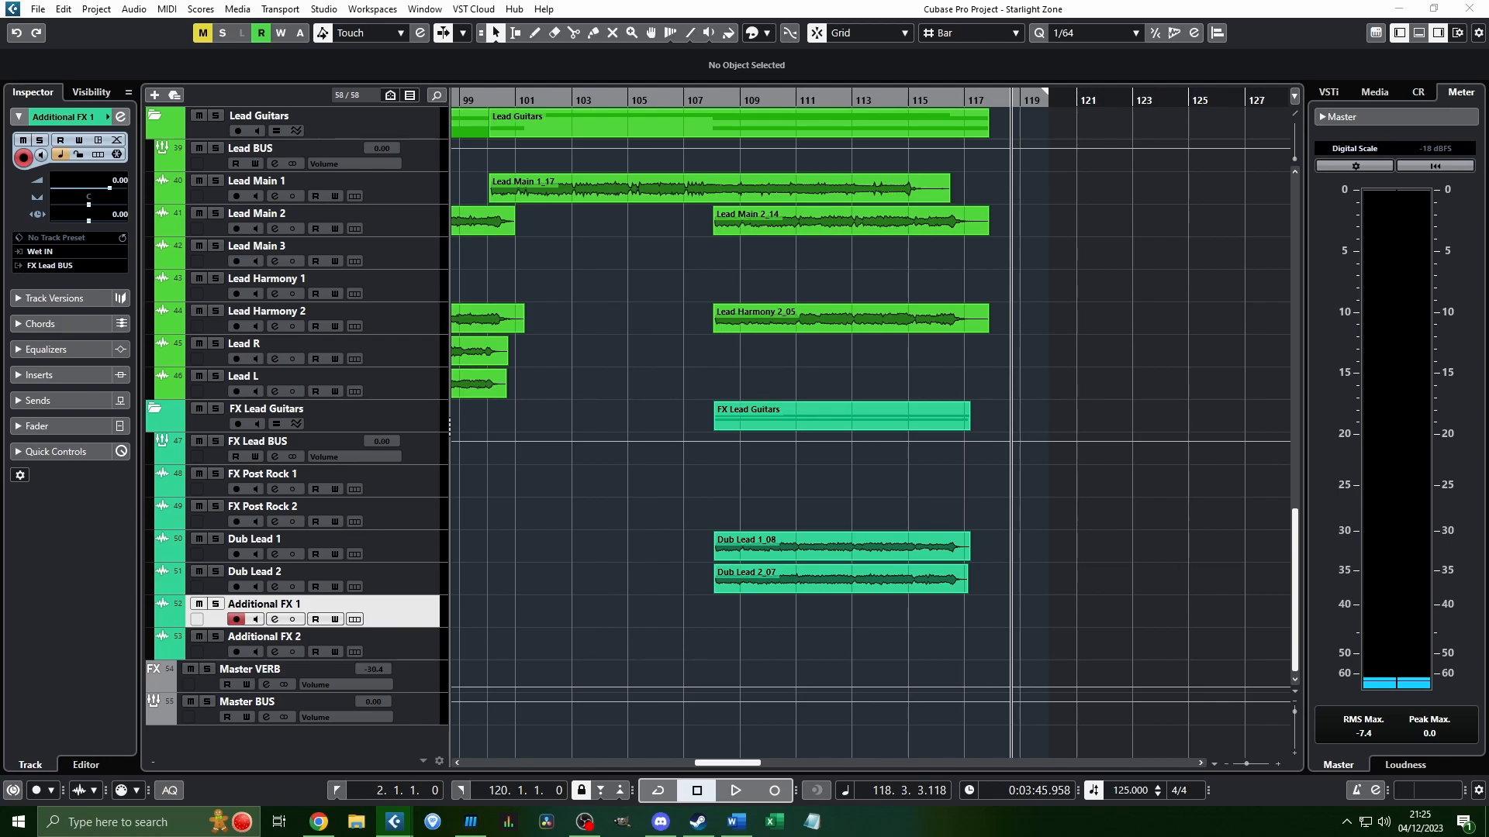
Return the playhead to the start of the project and reset the Master meter's maximum readings.
{"action": "scroll", "coordinate": [908, 223], "scroll_direction": "up", "scroll_amount": 12}
{"action": "left_click", "coordinate": [1136, 278]}
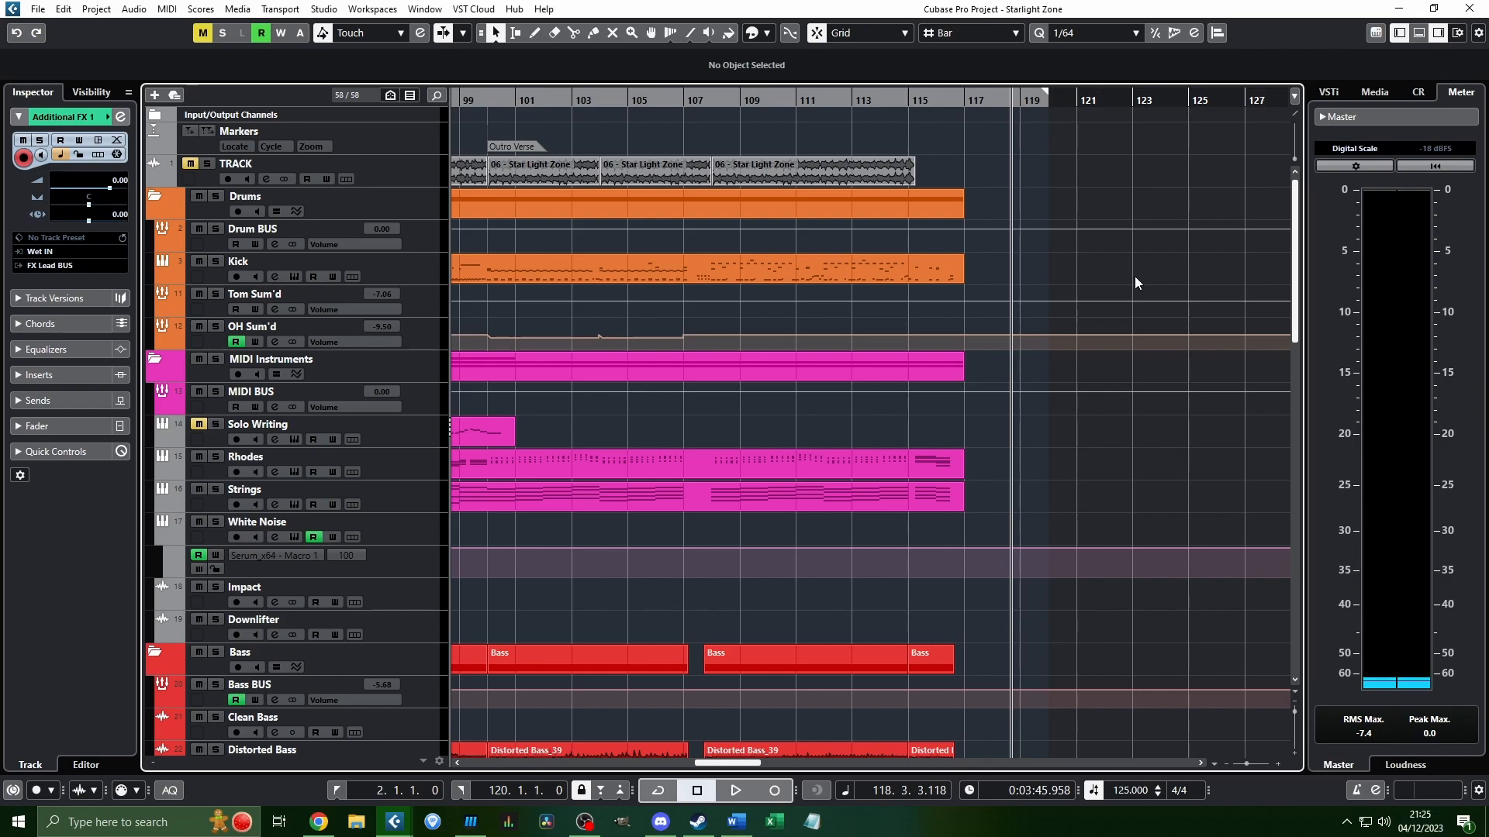
{"action": "scroll", "coordinate": [1189, 488], "scroll_direction": "down", "scroll_amount": 5}
{"action": "scroll", "coordinate": [1152, 599], "scroll_direction": "up", "scroll_amount": 5}
{"action": "key", "text": "Home"}
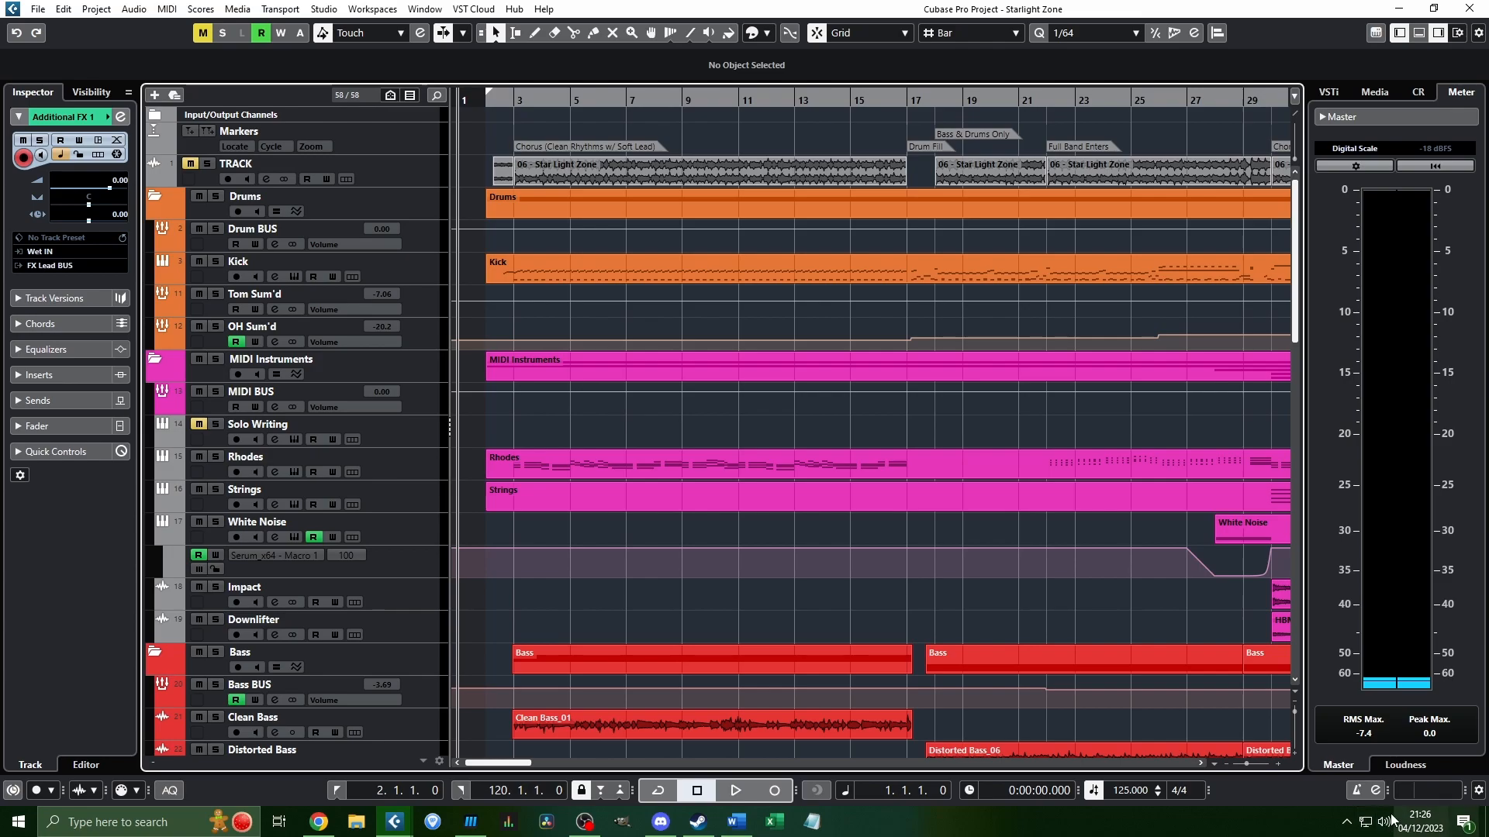
{"action": "left_click", "coordinate": [1402, 530]}
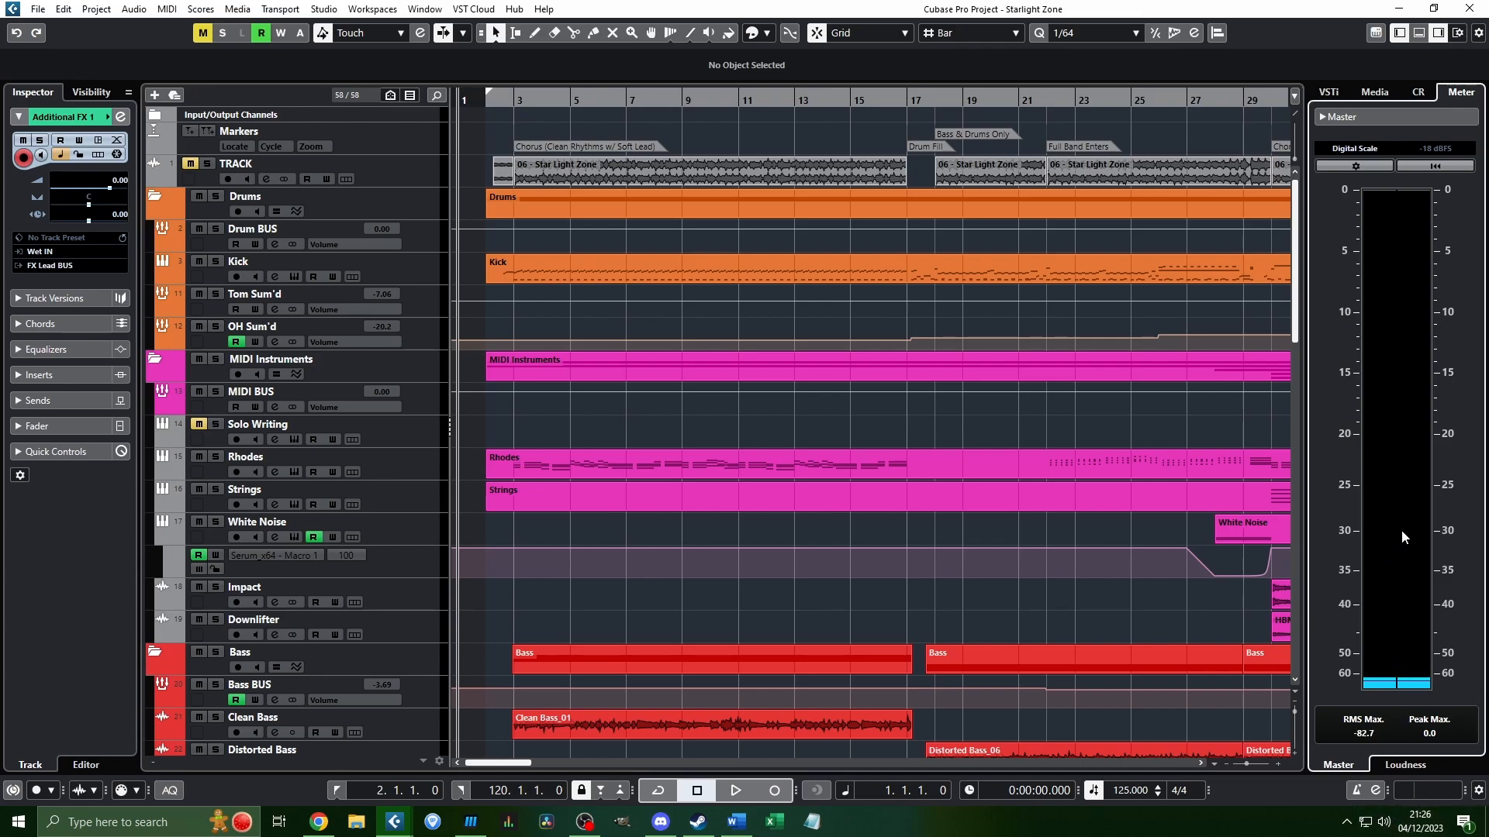
Clear the Master meter's maximum readings and place the playhead at bar 2, where the Lead Main 3 clip begins.
{"action": "left_click", "coordinate": [1429, 736]}
{"action": "left_click", "coordinate": [1091, 620]}
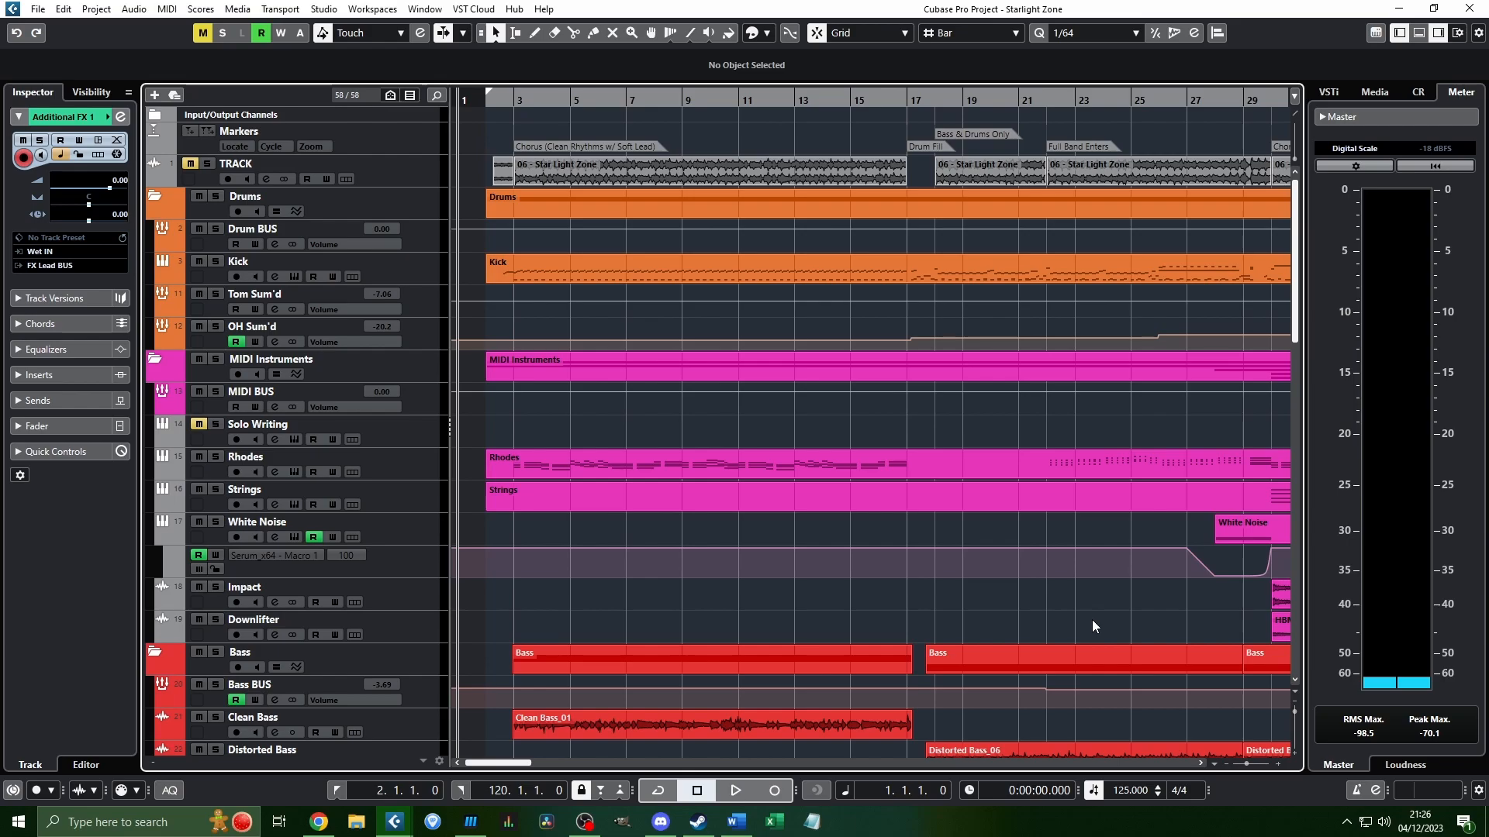
{"action": "left_click", "coordinate": [580, 100]}
{"action": "left_click", "coordinate": [849, 105]}
{"action": "mouse_move", "coordinate": [485, 99]}
{"action": "left_mouse_down"}
{"action": "mouse_move", "coordinate": [483, 115]}
{"action": "mouse_move", "coordinate": [475, 96]}
{"action": "left_mouse_up"}
{"action": "left_click", "coordinate": [515, 90]}
{"action": "left_click", "coordinate": [515, 91]}
{"action": "left_click", "coordinate": [475, 104]}
{"action": "left_click", "coordinate": [471, 99]}
{"action": "left_click_drag", "start_coordinate": [471, 99], "coordinate": [468, 133]}
{"action": "scroll", "coordinate": [466, 352], "scroll_direction": "down", "scroll_amount": 10}
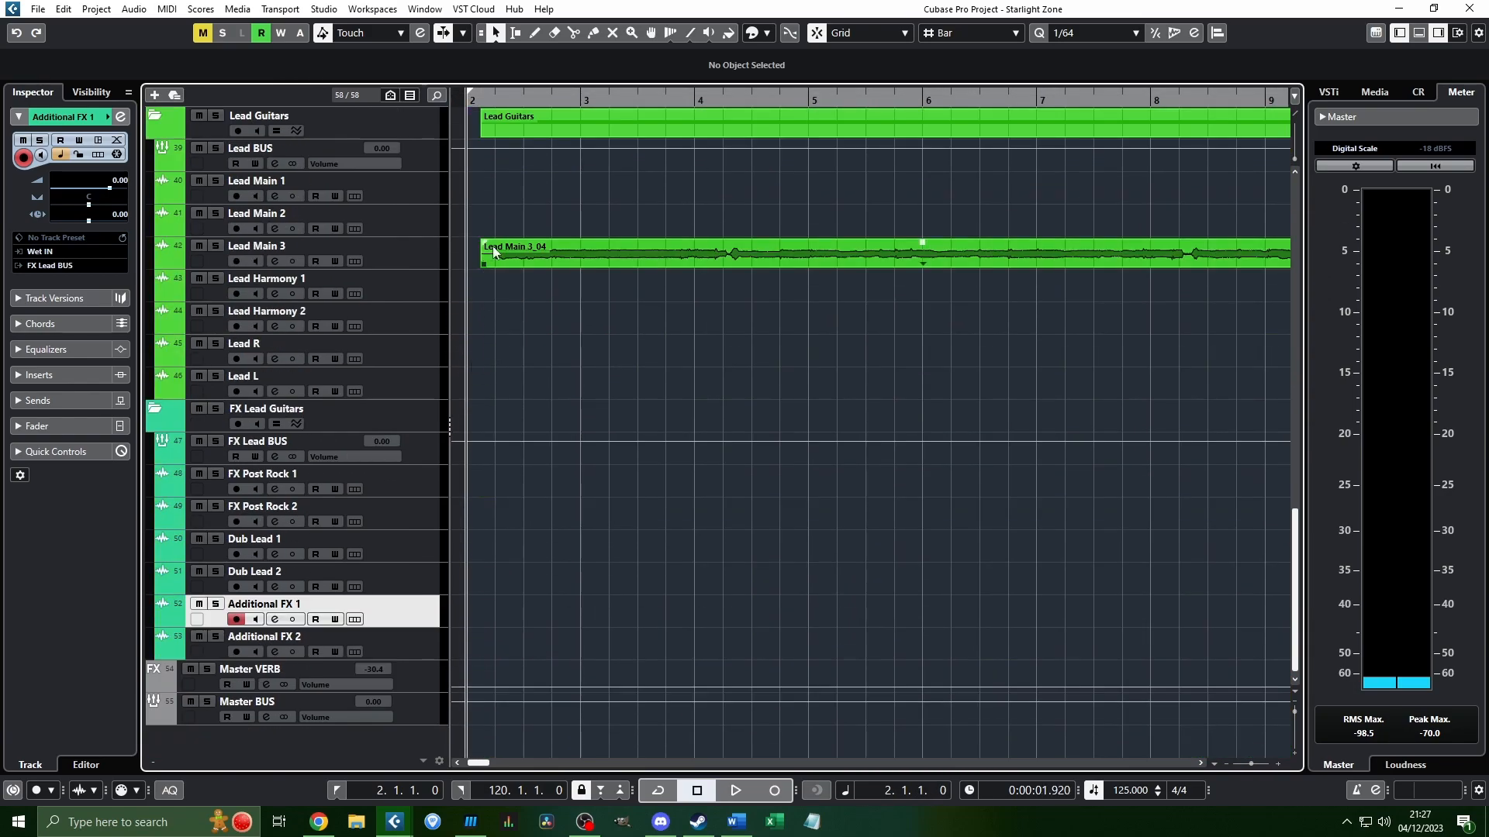
Play the song's ending from bar 114 until the playhead passes bar 120, checking the export range's end.
{"action": "scroll", "coordinate": [499, 264], "scroll_direction": "up", "scroll_amount": 1}
{"action": "scroll", "coordinate": [500, 262], "scroll_direction": "up", "scroll_amount": 10}
{"action": "left_click_drag", "start_coordinate": [479, 101], "coordinate": [630, 144]}
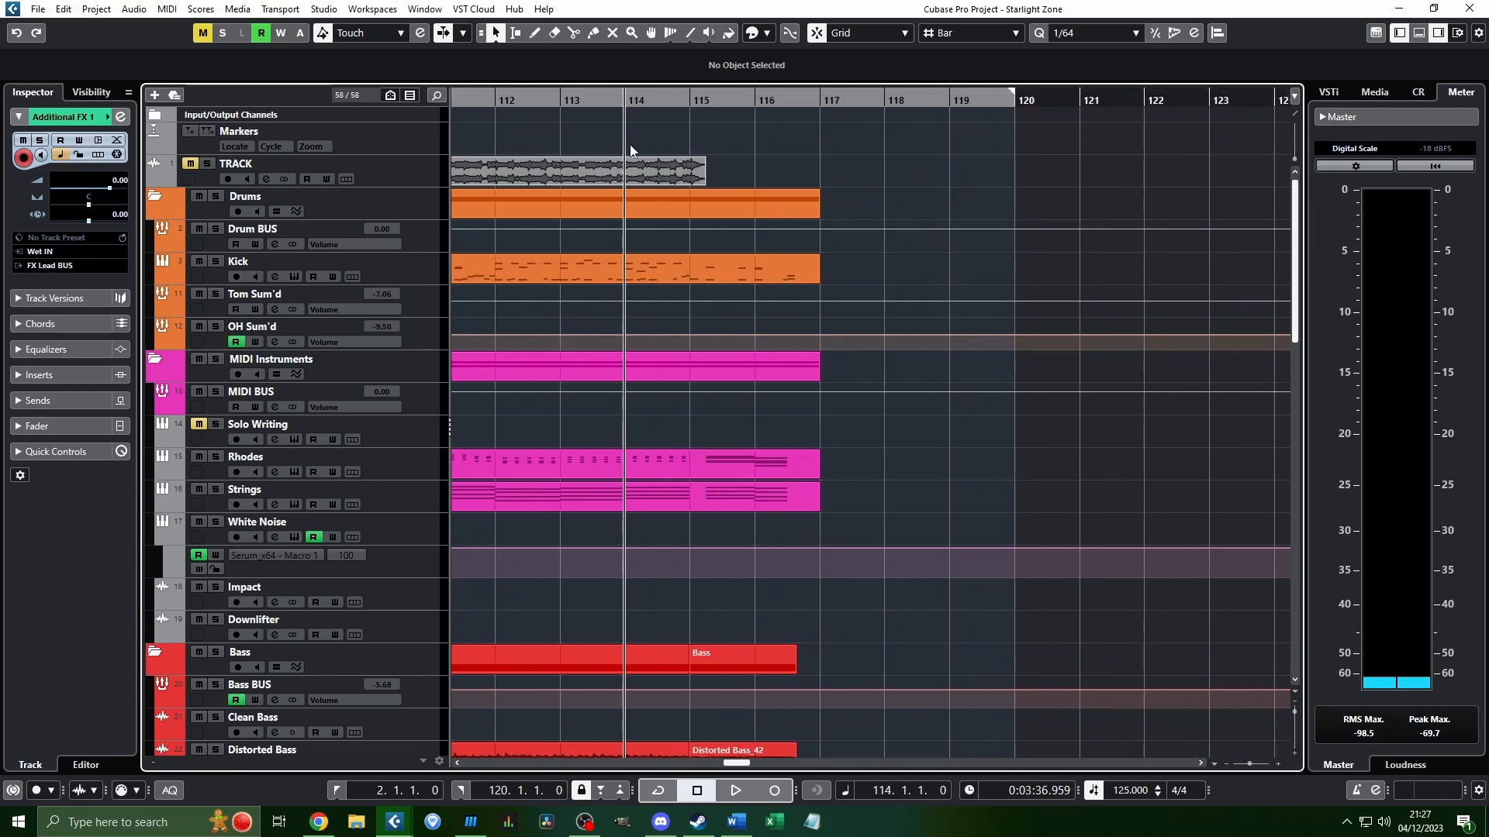
{"action": "key", "text": "space"}
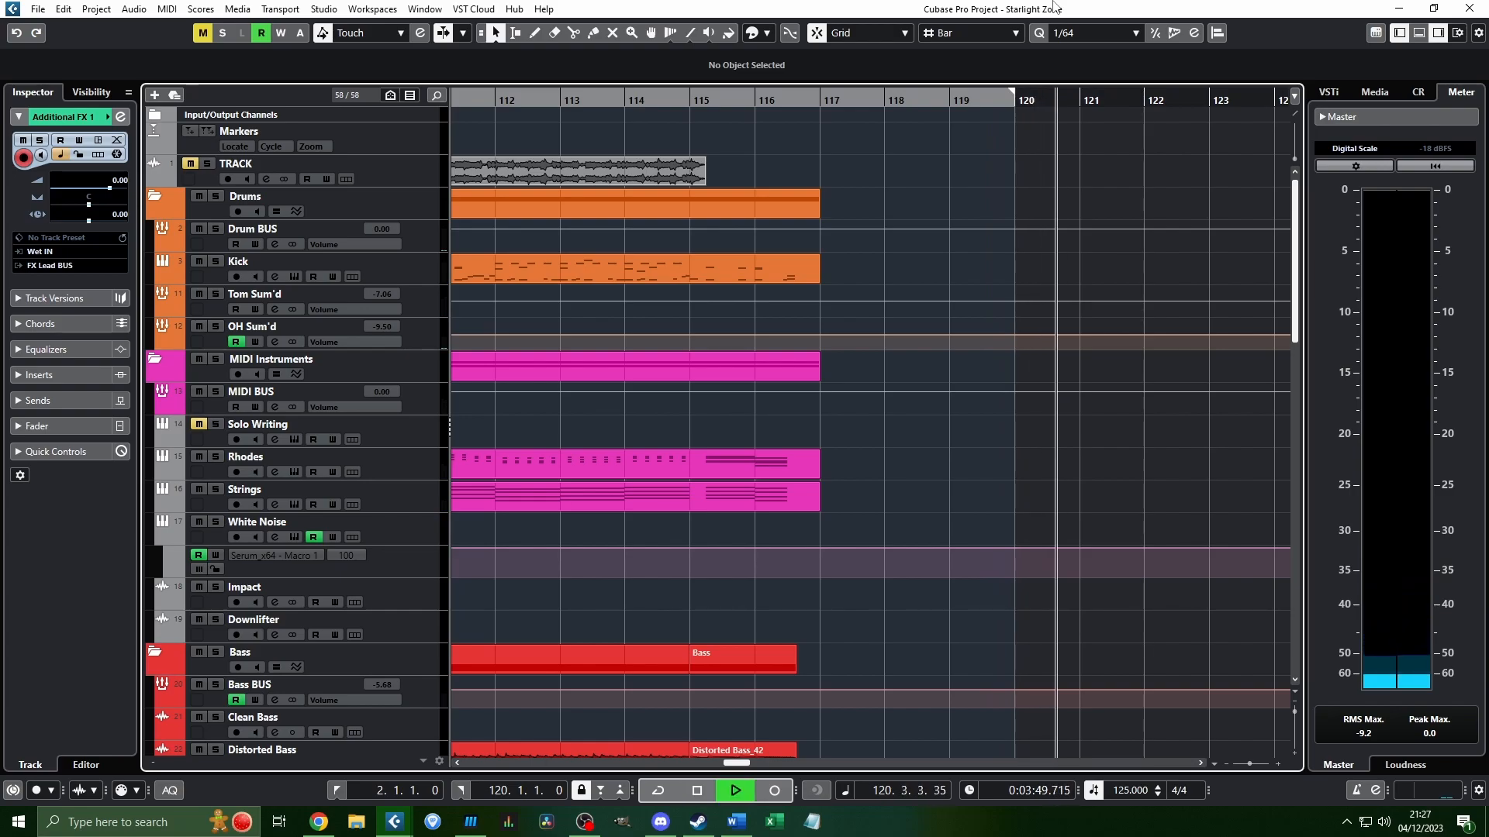
{"action": "key", "text": "space"}
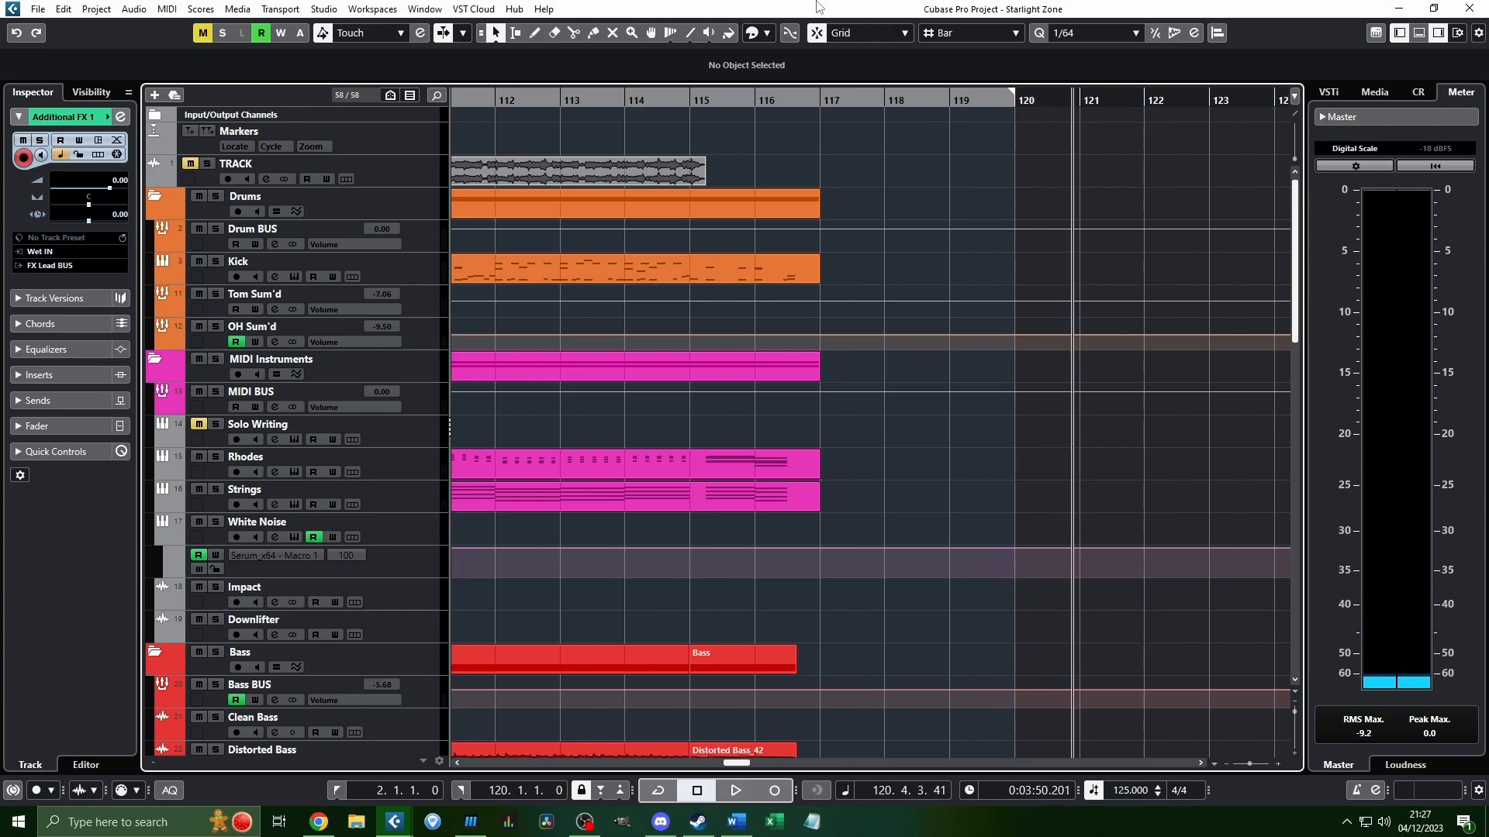
Look over the full arrangement from the first bar towards the end of the song.
{"action": "scroll", "coordinate": [844, 247], "scroll_direction": "down", "scroll_amount": 5}
{"action": "scroll", "coordinate": [996, 364], "scroll_direction": "down", "scroll_amount": 5}
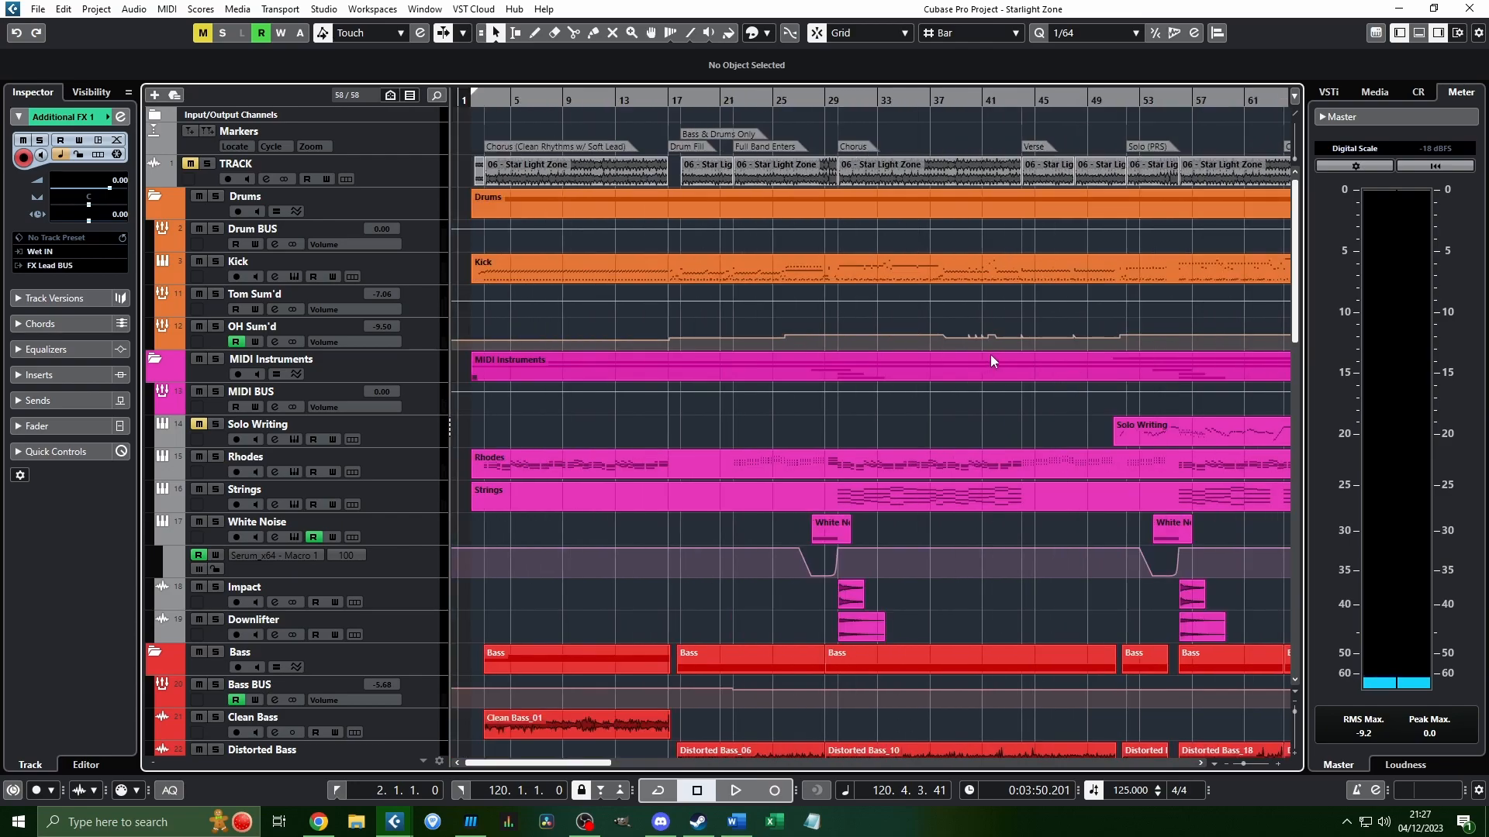
{"action": "scroll", "coordinate": [671, 409], "scroll_direction": "down", "scroll_amount": 4}
{"action": "scroll", "coordinate": [678, 408], "scroll_direction": "down", "scroll_amount": 2}
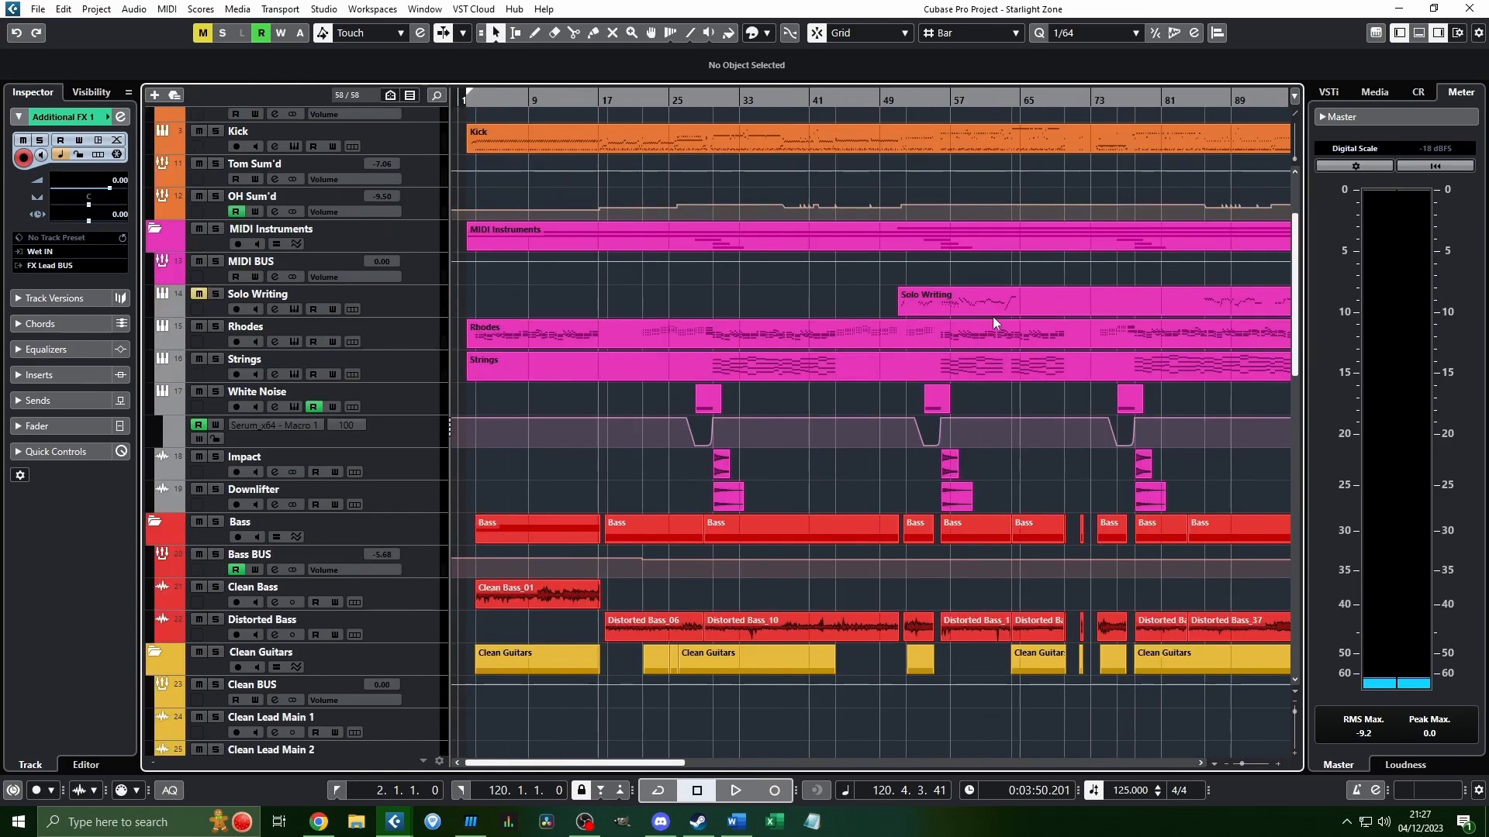
{"action": "scroll", "coordinate": [992, 316], "scroll_direction": "right", "scroll_amount": 5}
{"action": "scroll", "coordinate": [645, 314], "scroll_direction": "left", "scroll_amount": 2}
{"action": "scroll", "coordinate": [772, 271], "scroll_direction": "down", "scroll_amount": 1}
{"action": "scroll", "coordinate": [478, 249], "scroll_direction": "left", "scroll_amount": 5}
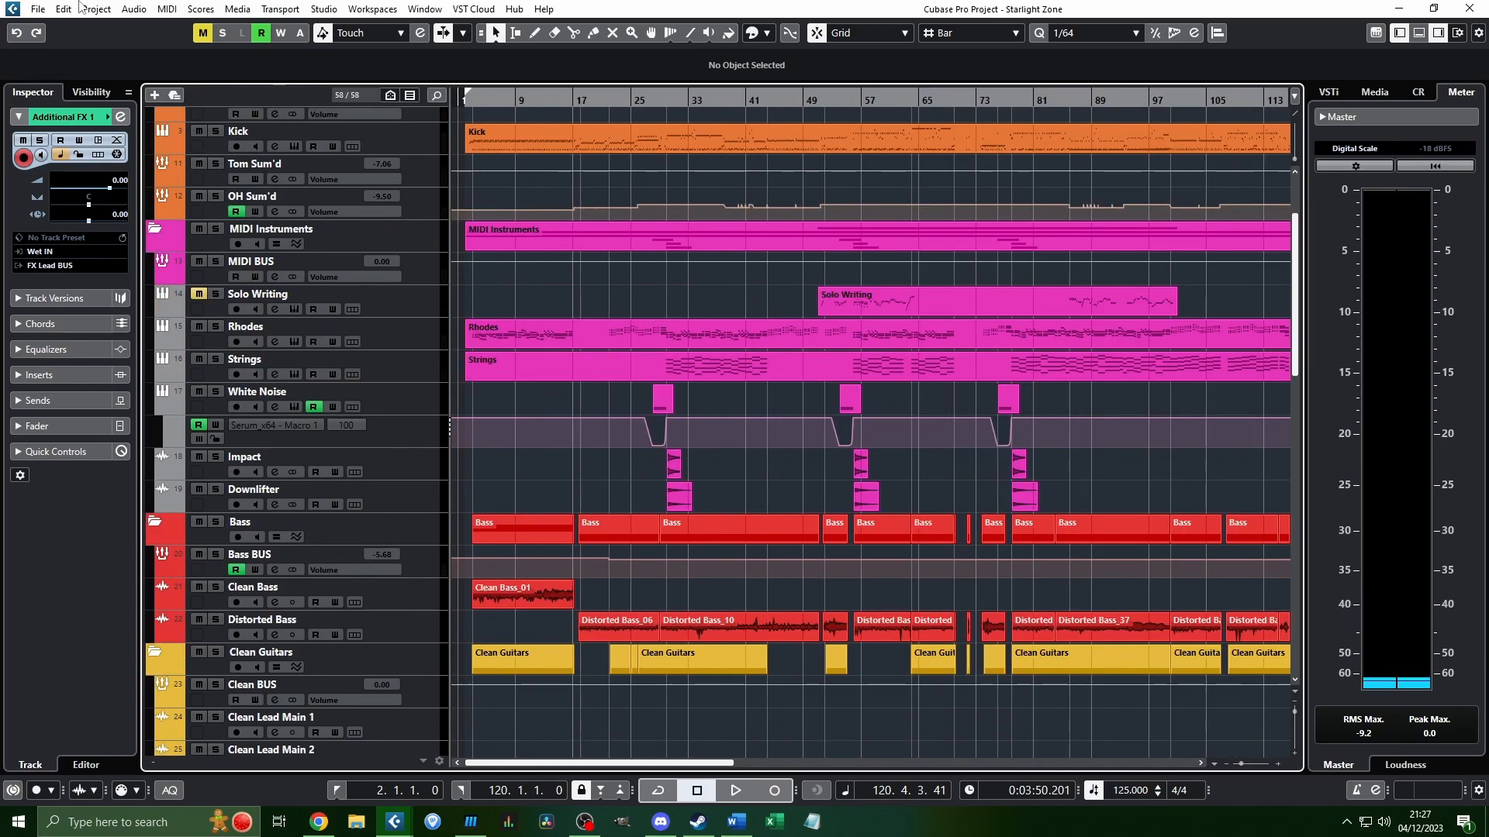
Open the Audio Mixdown export with single channel selection and bring up the file location chooser.
{"action": "left_click", "coordinate": [37, 9]}
{"action": "mouse_move", "coordinate": [68, 254]}
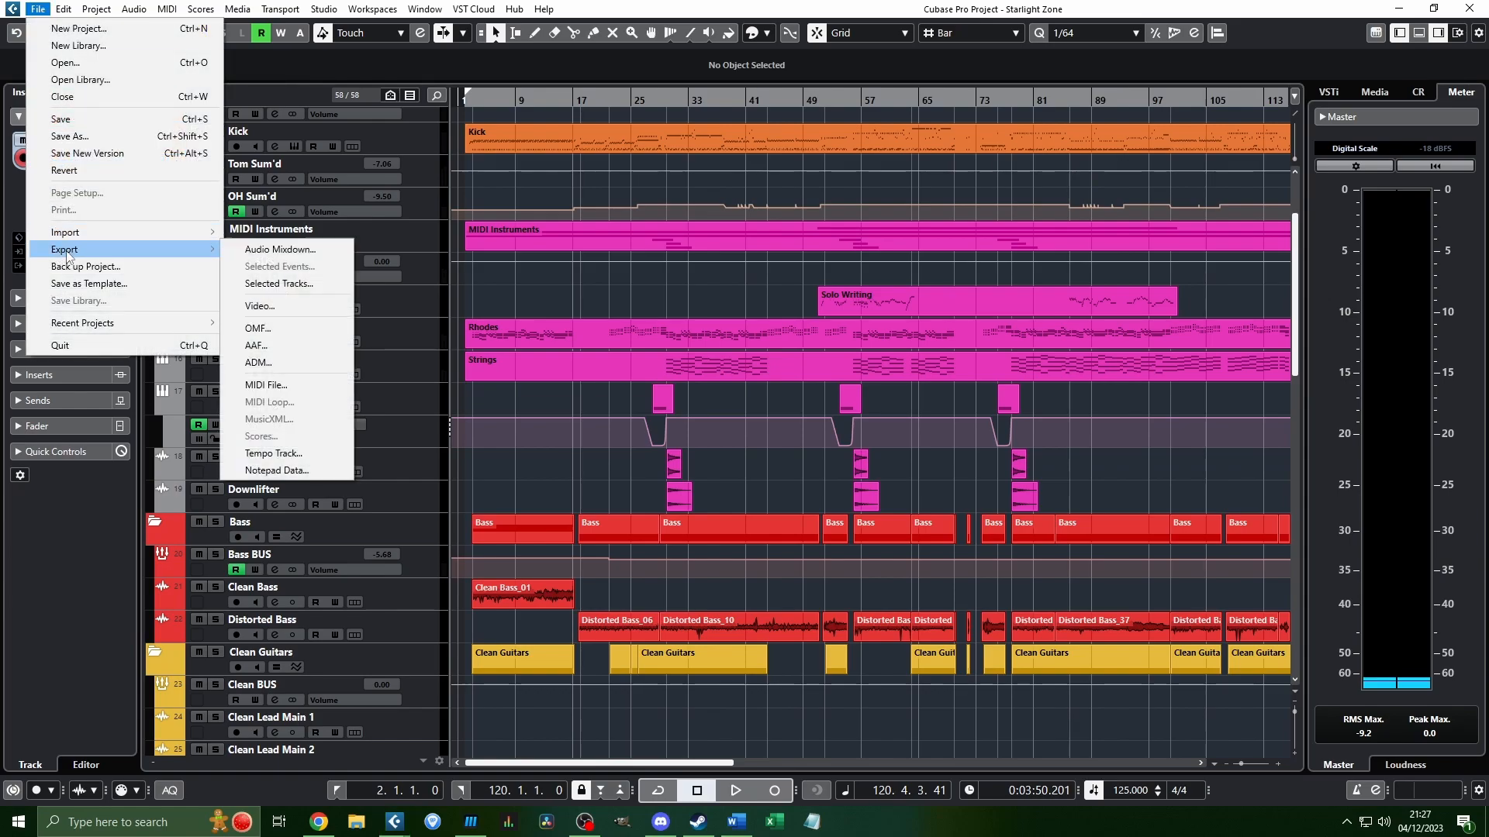
{"action": "left_click", "coordinate": [273, 248]}
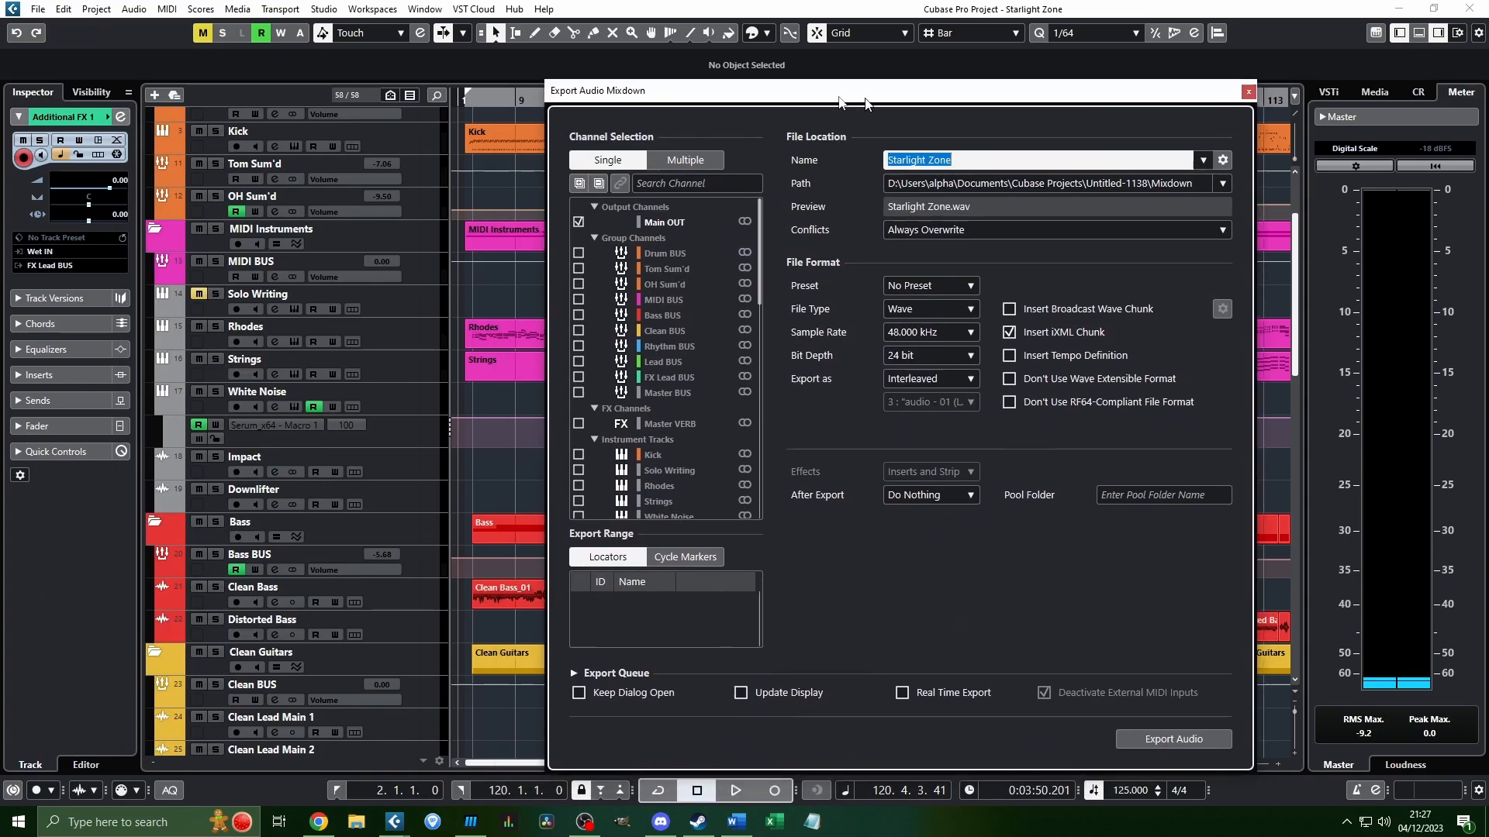
{"action": "left_click_drag", "start_coordinate": [865, 98], "coordinate": [638, 87]}
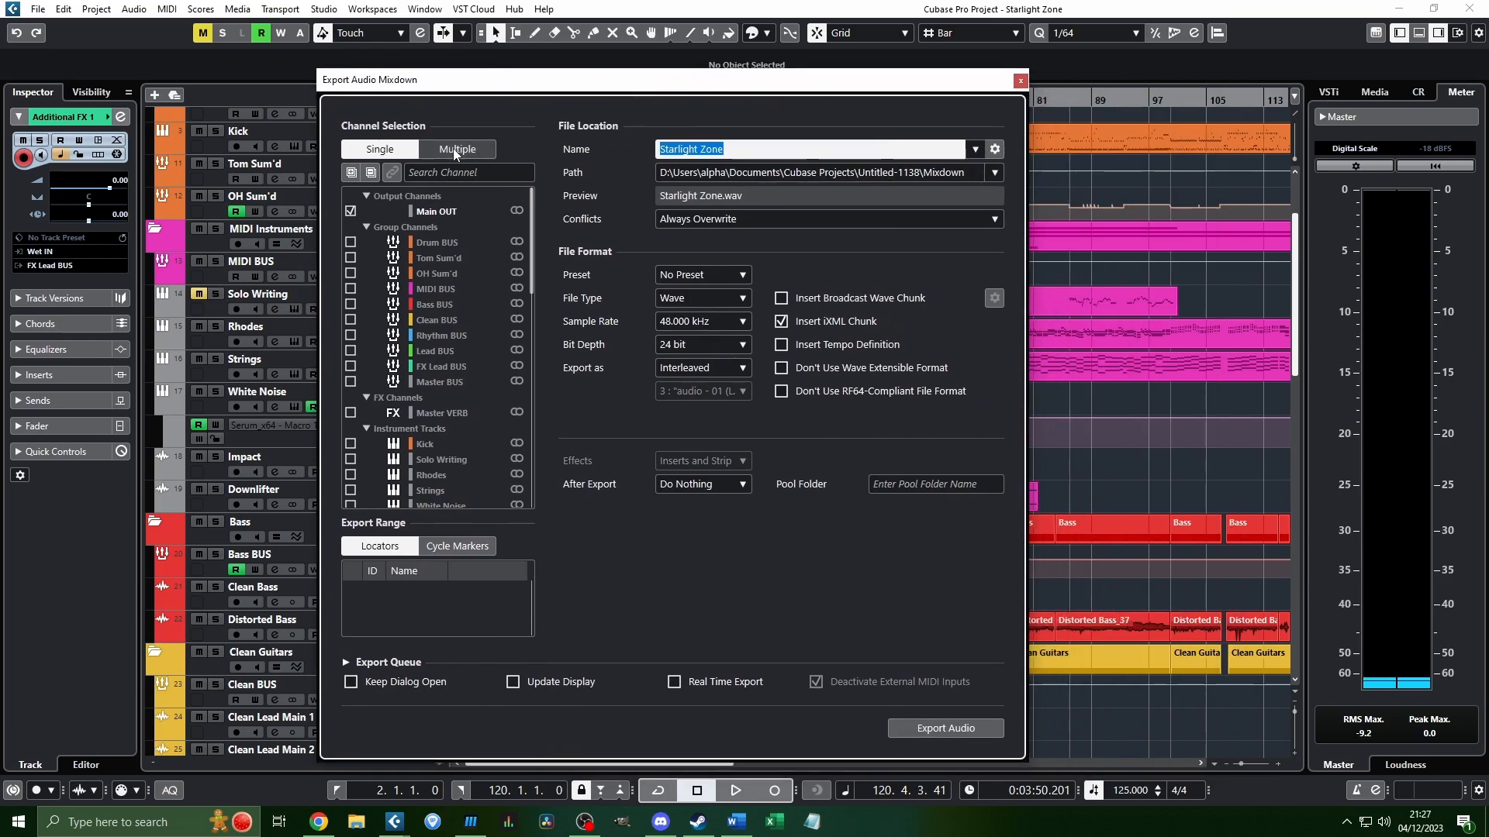
{"action": "left_click", "coordinate": [383, 145]}
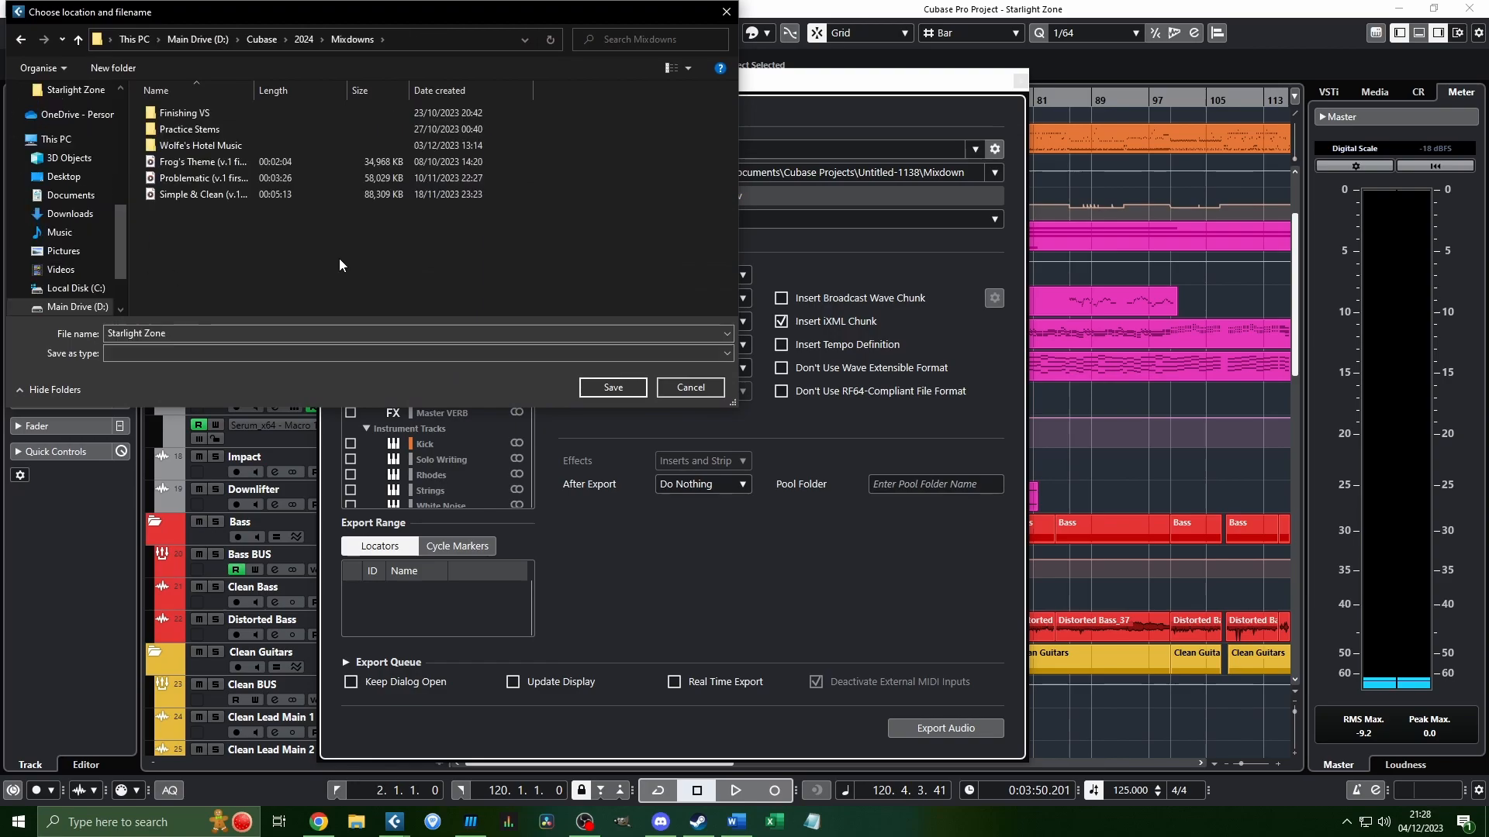
Name the export "Starlight Zone (v.1 first mix & master)" and save it in D:\Cubase\2024\Mixdowns.
{"action": "type", "text": "Starl"}
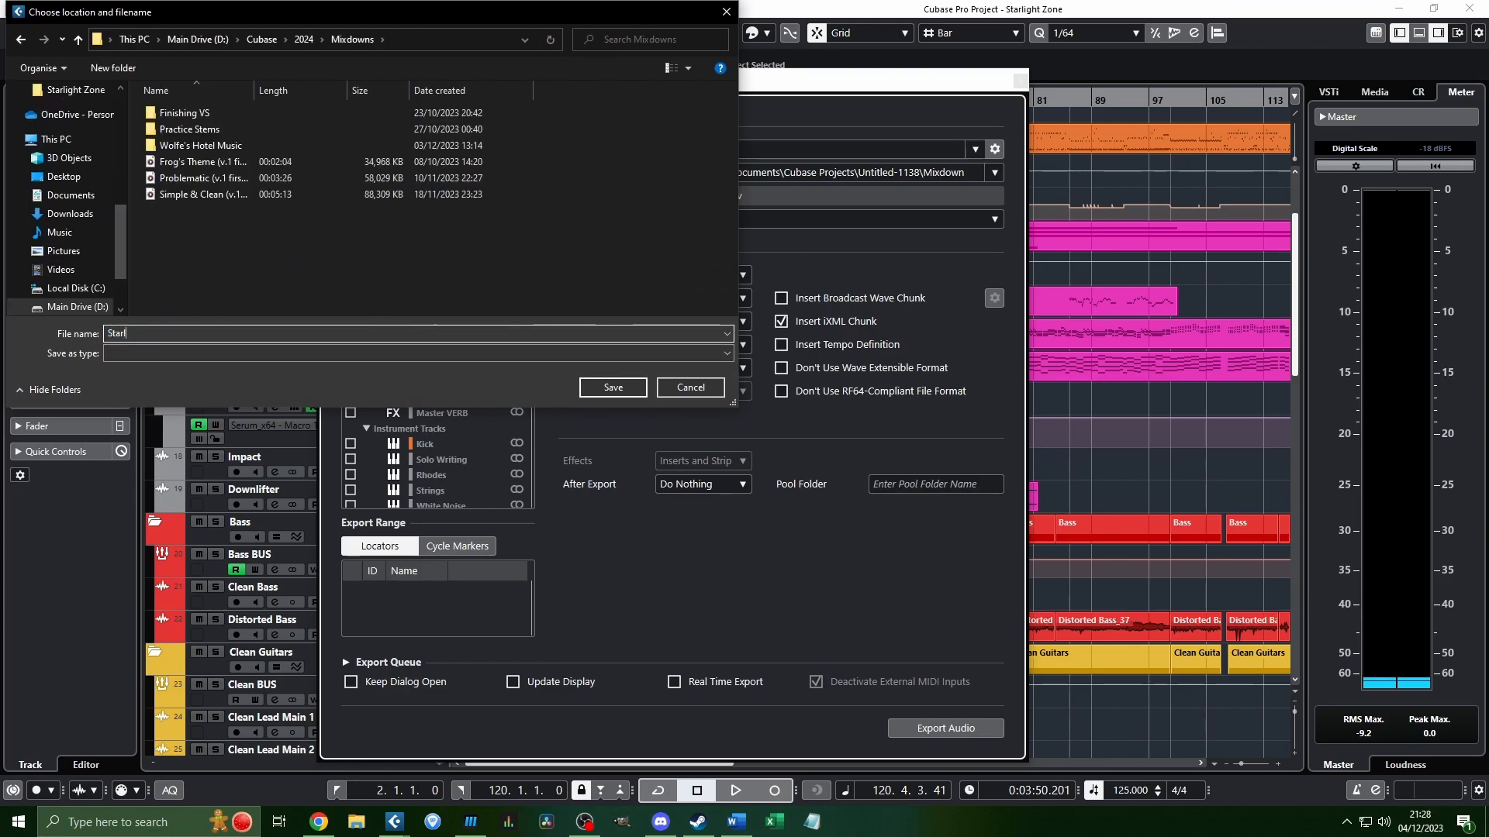
{"action": "type", "text": "ight Zone (v.1 virst"}
{"action": "key", "text": "BackSpace"}
{"action": "key", "text": "BackSpace"}
{"action": "key", "text": "BackSpace"}
{"action": "key", "text": "BackSpace"}
{"action": "key", "text": "BackSpace"}
{"action": "key", "text": "BackSpace"}
{"action": "type", "text": "firstymix & master)"}
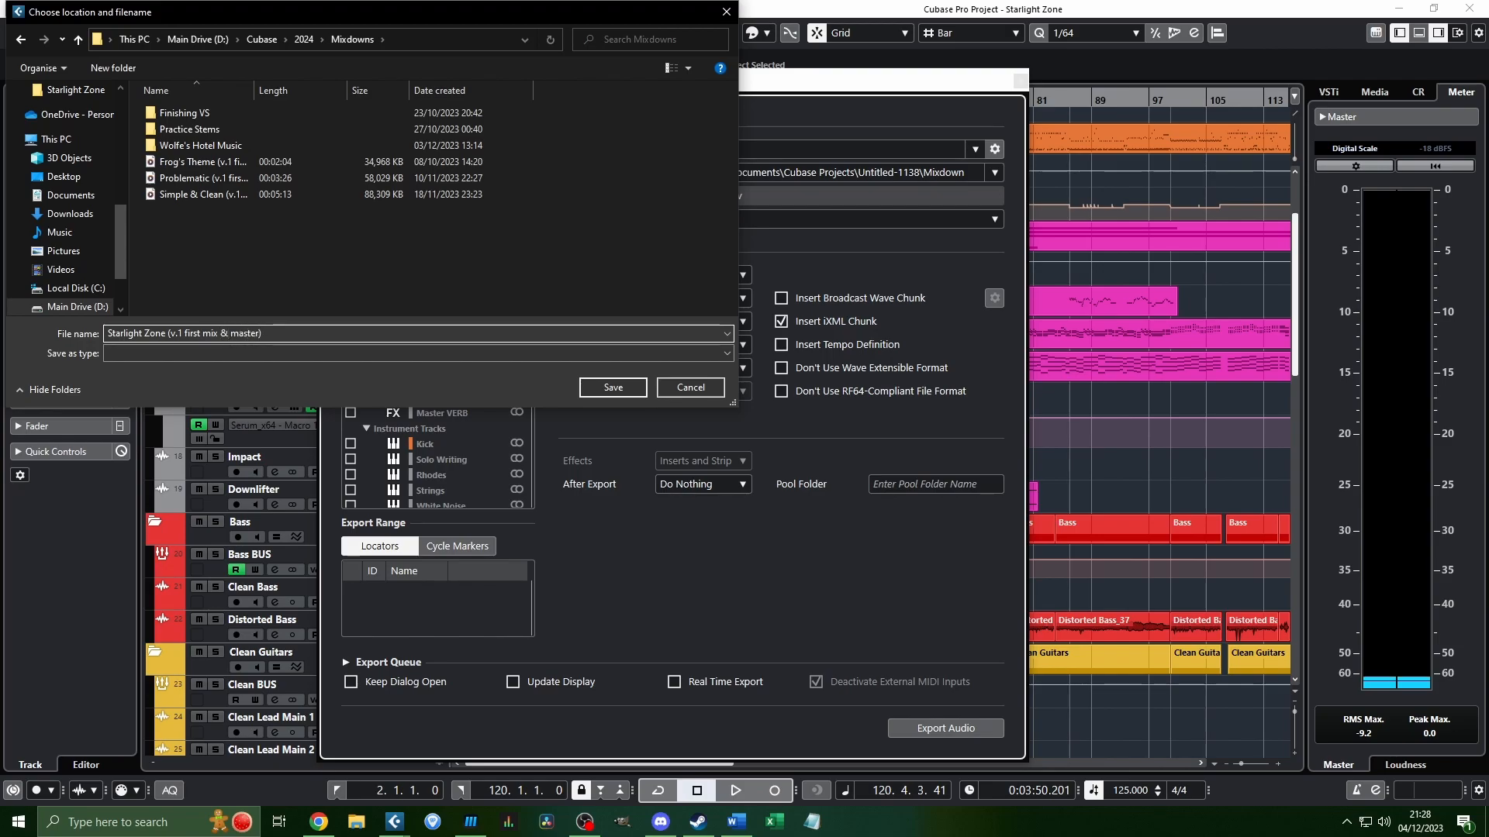
{"action": "key", "text": "Return"}
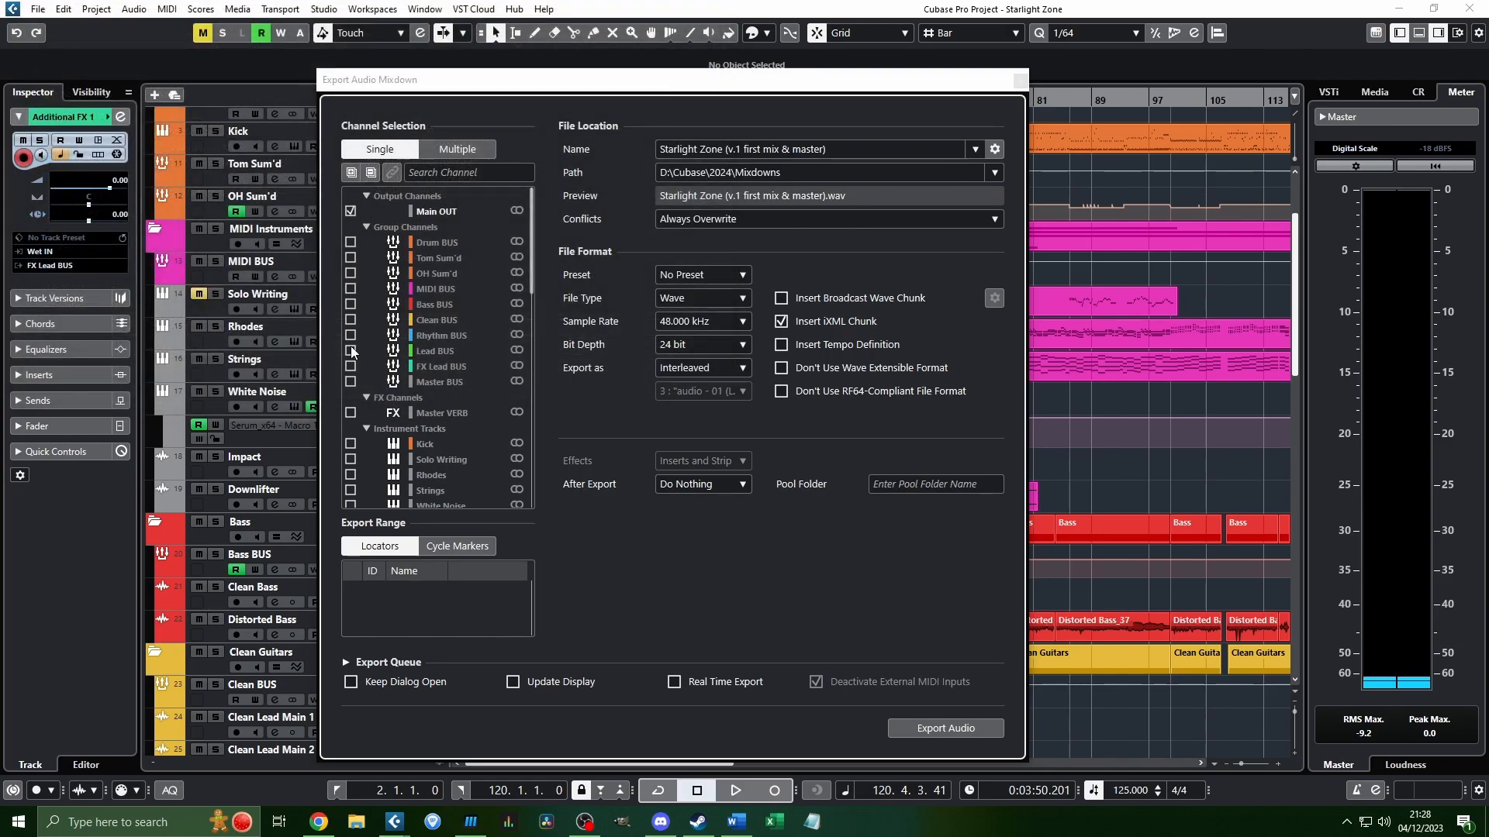
Bring up File Explorer, move its window off this screen, and return to the audio mixdown export settings.
{"action": "left_click", "coordinate": [356, 824]}
{"action": "left_click", "coordinate": [1472, 6]}
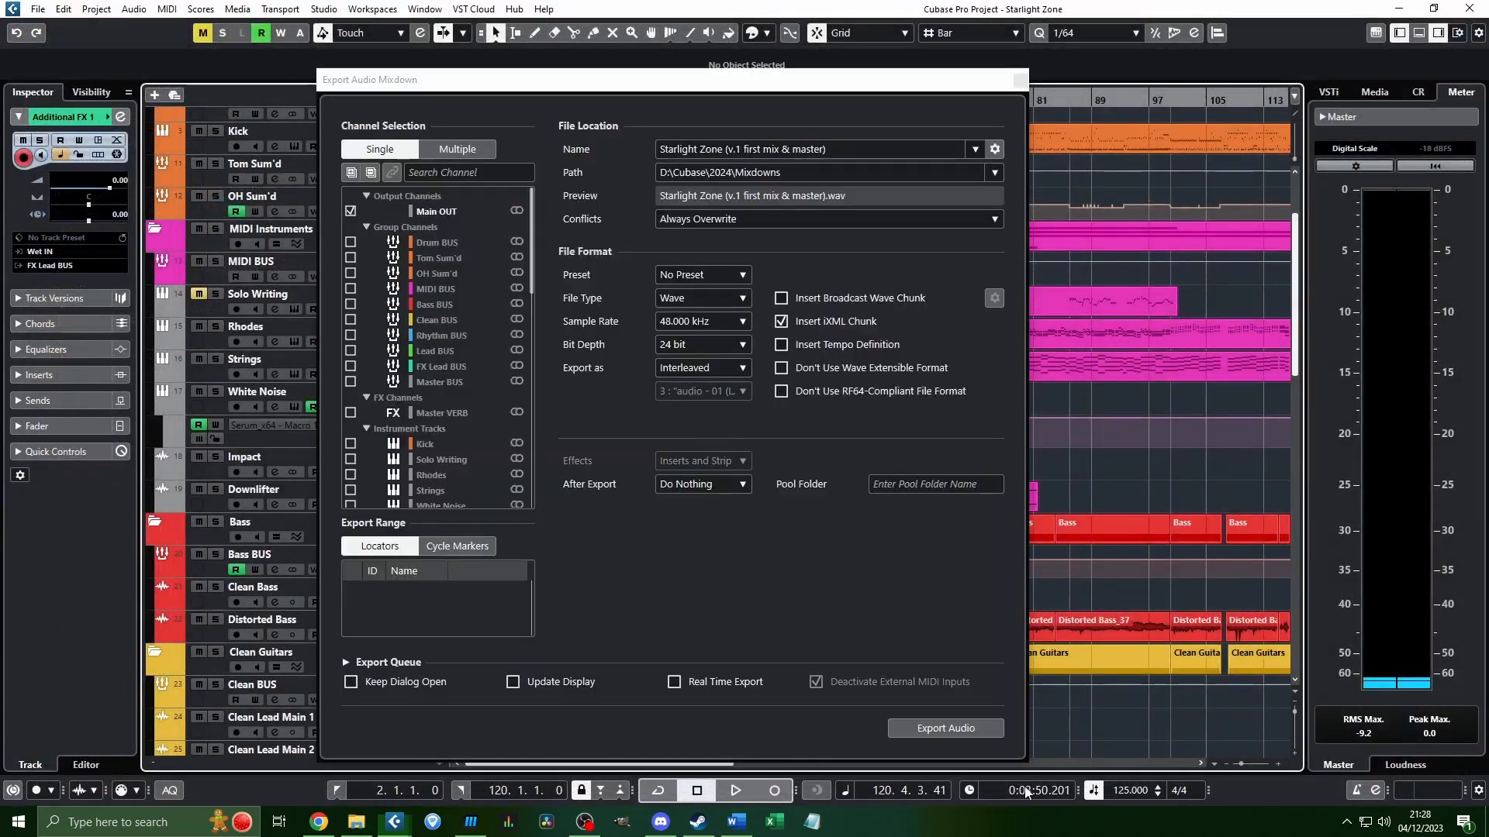
{"action": "left_click", "coordinate": [355, 830]}
{"action": "left_click_drag", "start_coordinate": [954, 6], "coordinate": [0, 16]}
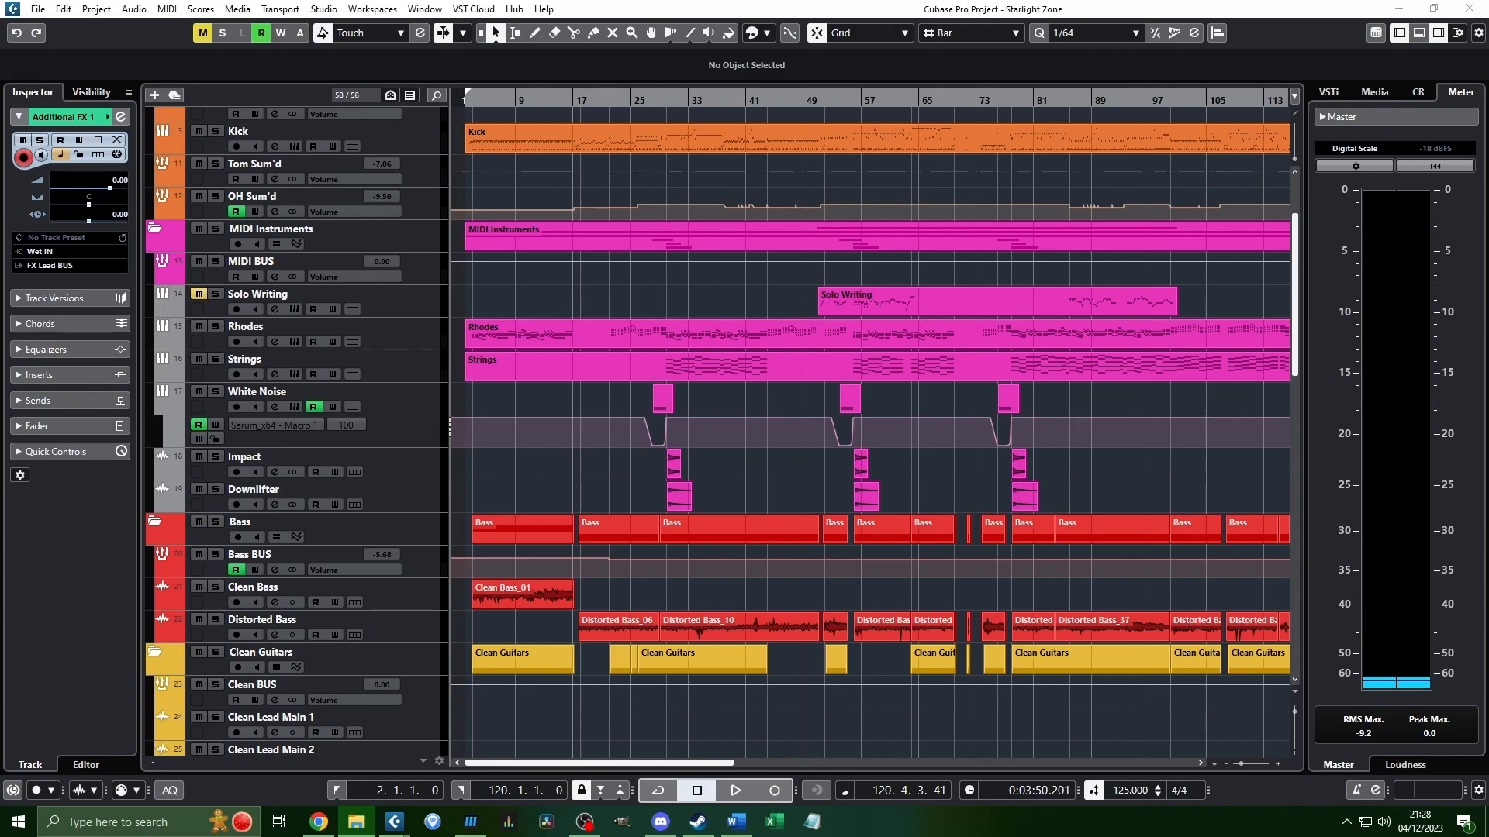
{"action": "key", "text": "ctrl+shift+e"}
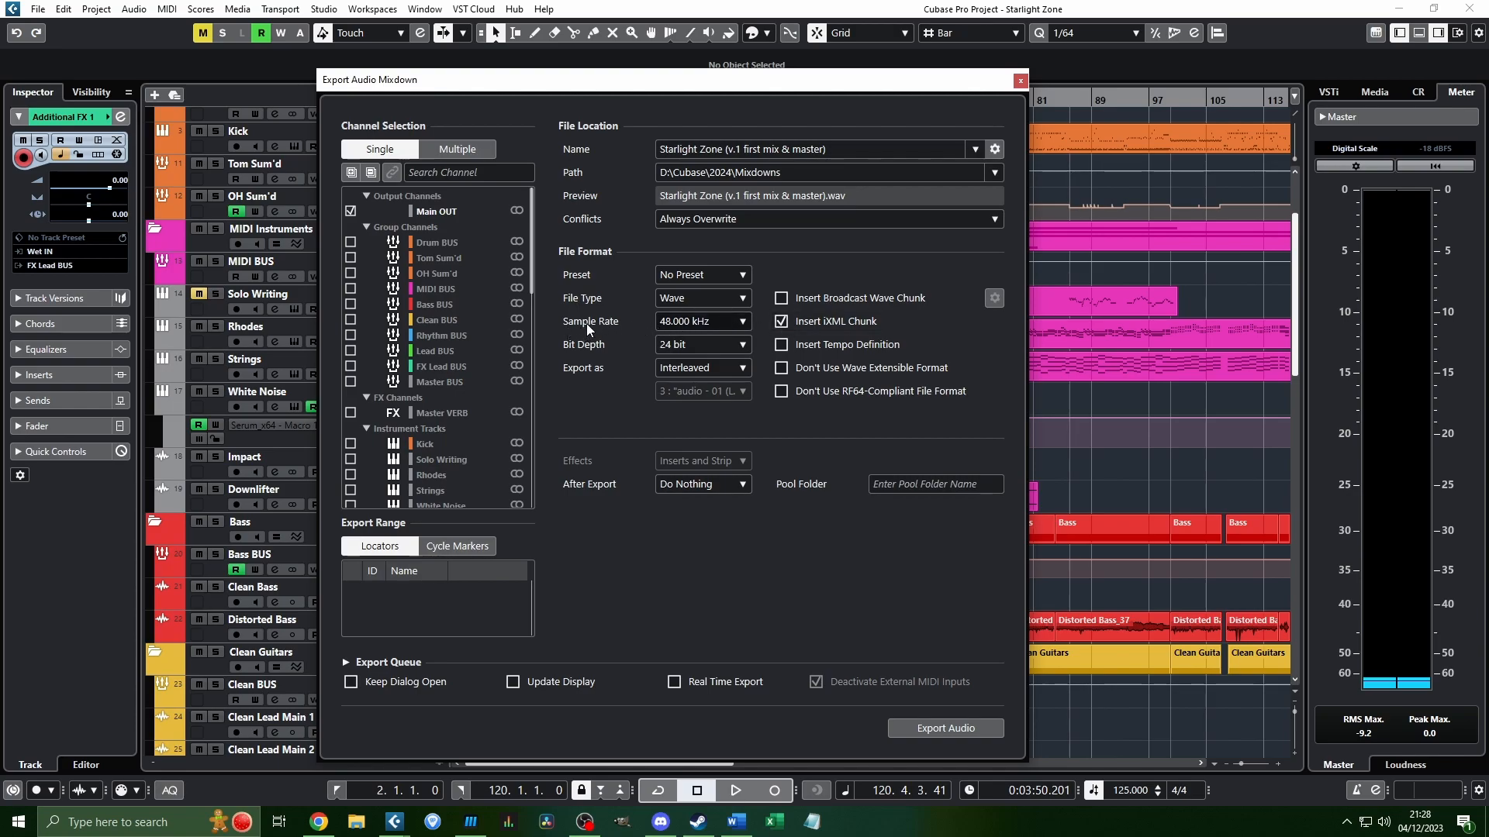
Set the export format to a Wave file with a 48.000 kHz sample rate and 24 bit depth.
{"action": "left_click", "coordinate": [678, 321]}
{"action": "left_click", "coordinate": [700, 445]}
{"action": "left_click", "coordinate": [689, 298]}
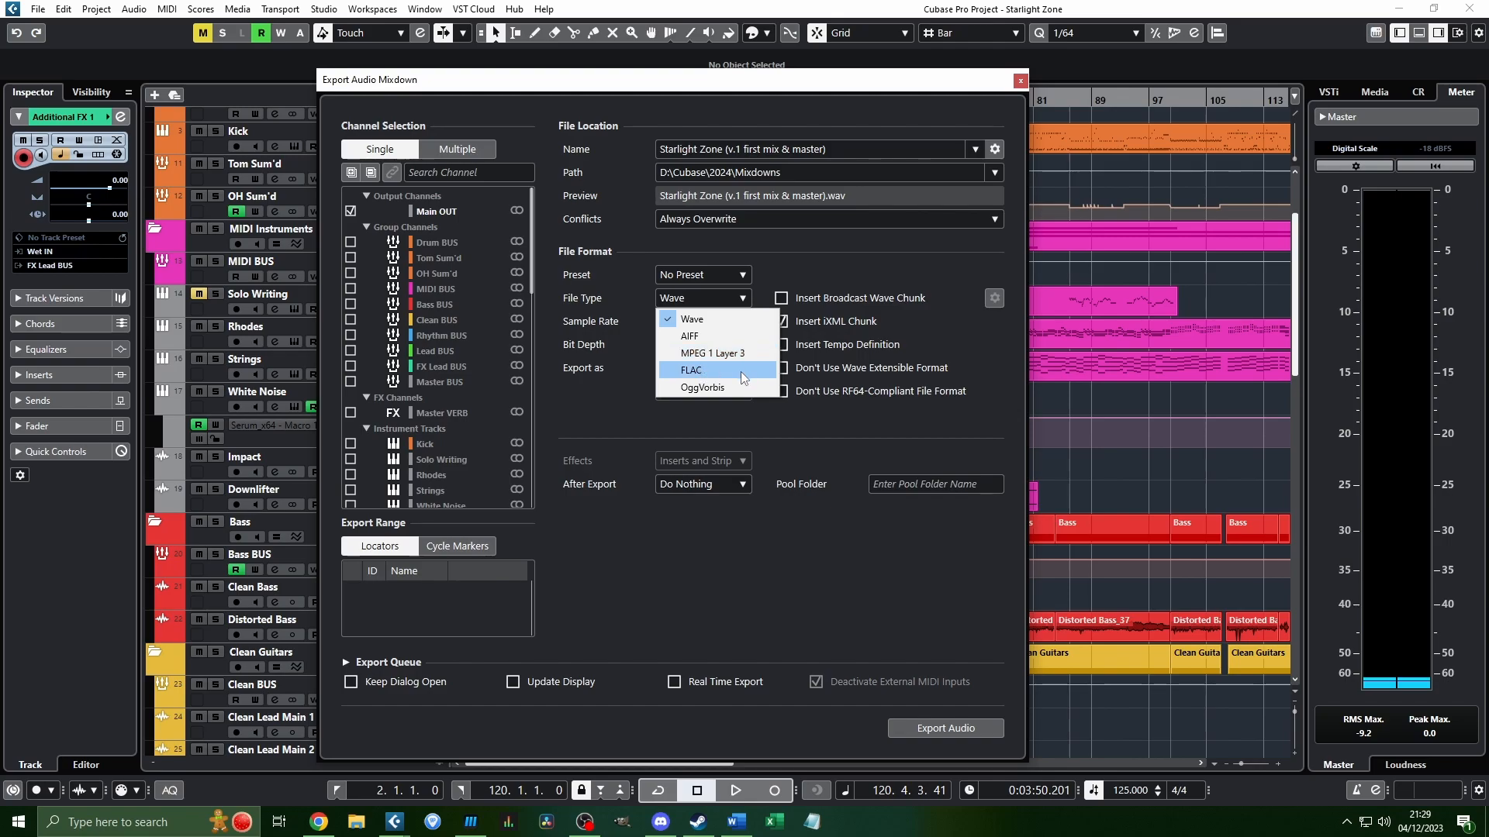
{"action": "left_click", "coordinate": [732, 318]}
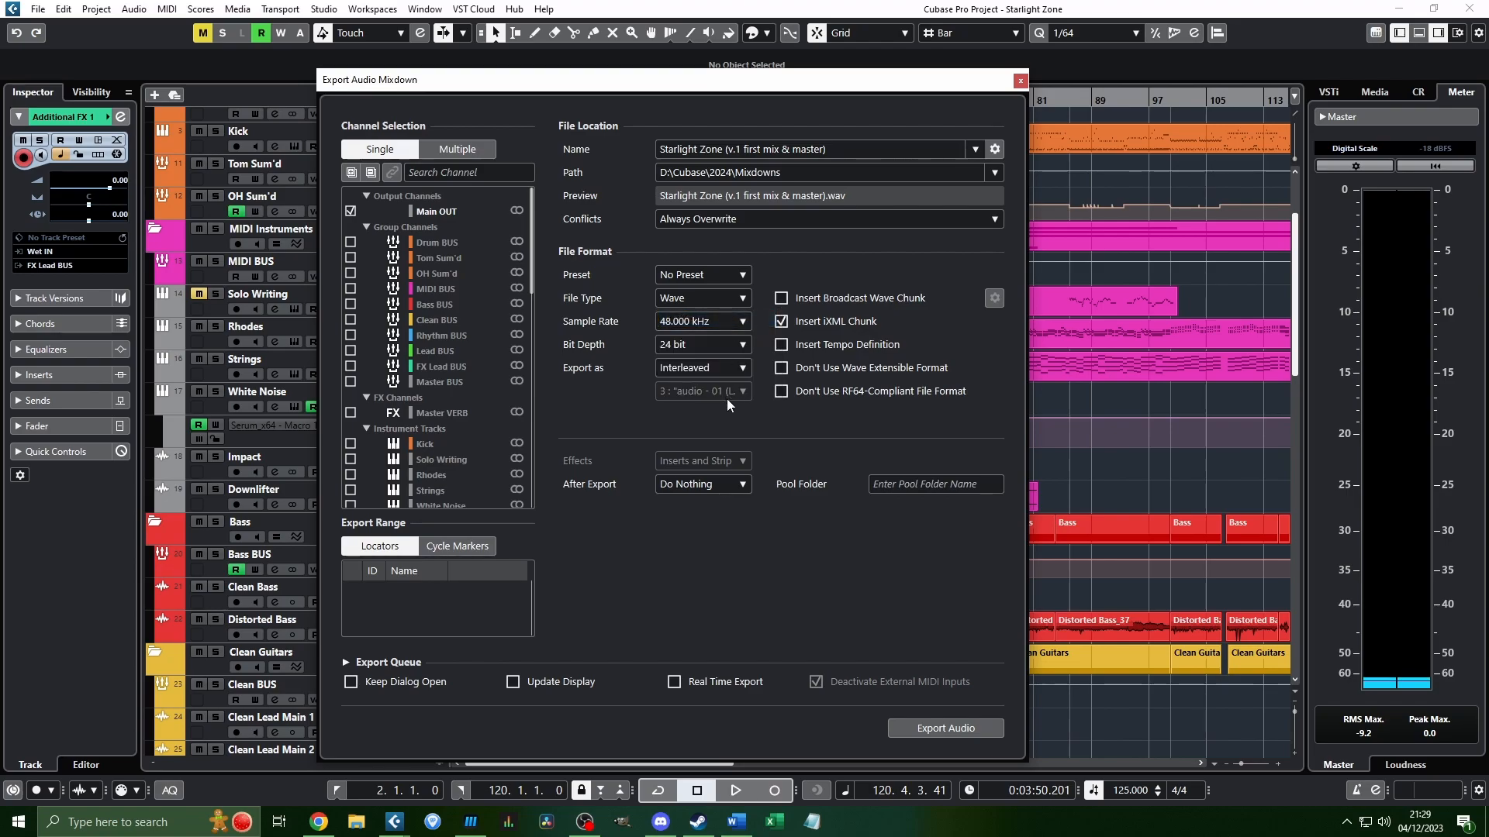
{"action": "left_click", "coordinate": [702, 348]}
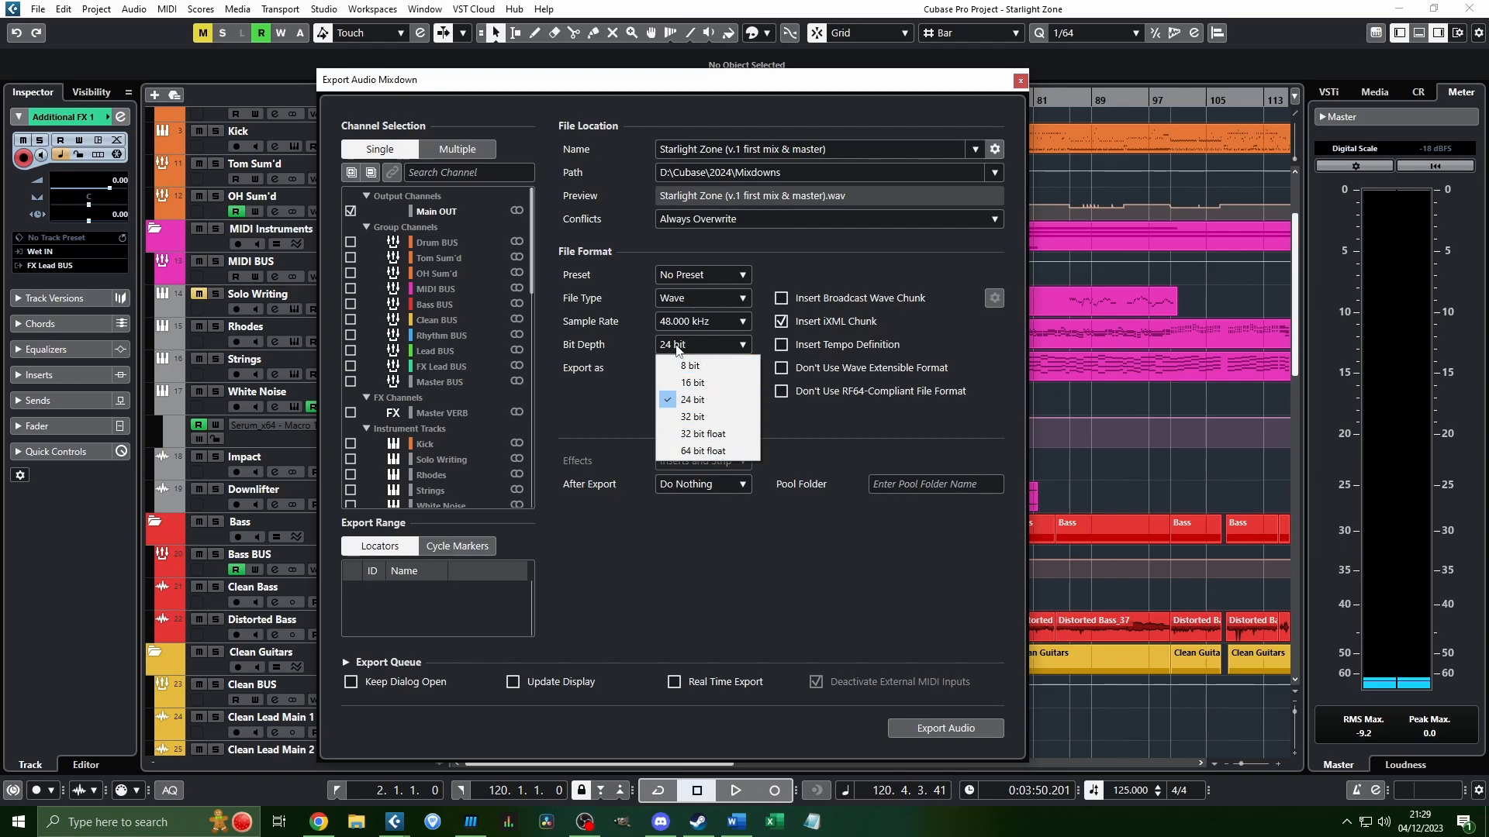
{"action": "left_click", "coordinate": [715, 399]}
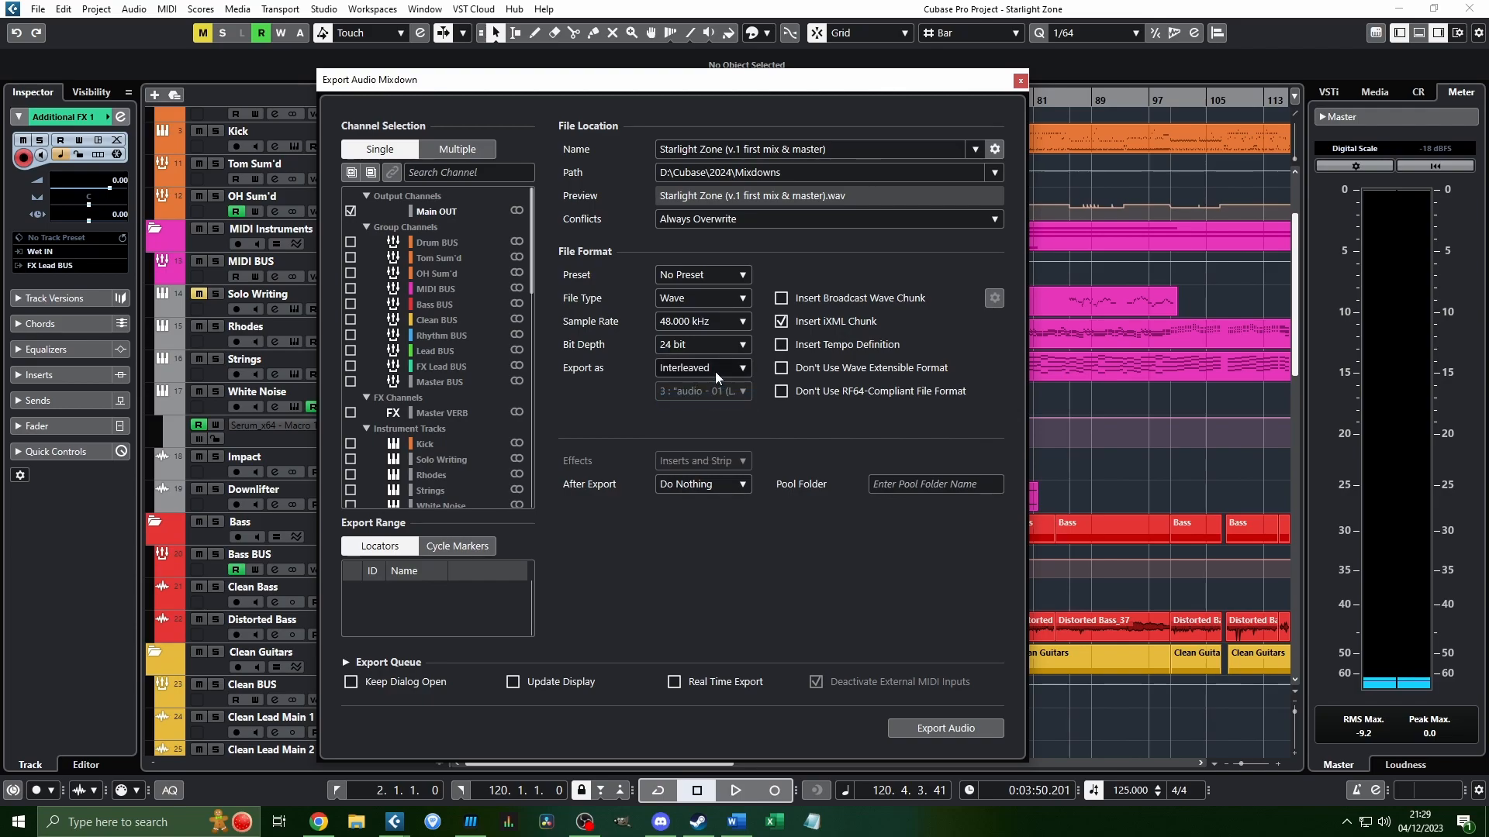
Try exporting as Split Channels and view the available naming schemes for the split files.
{"action": "left_click", "coordinate": [715, 371]}
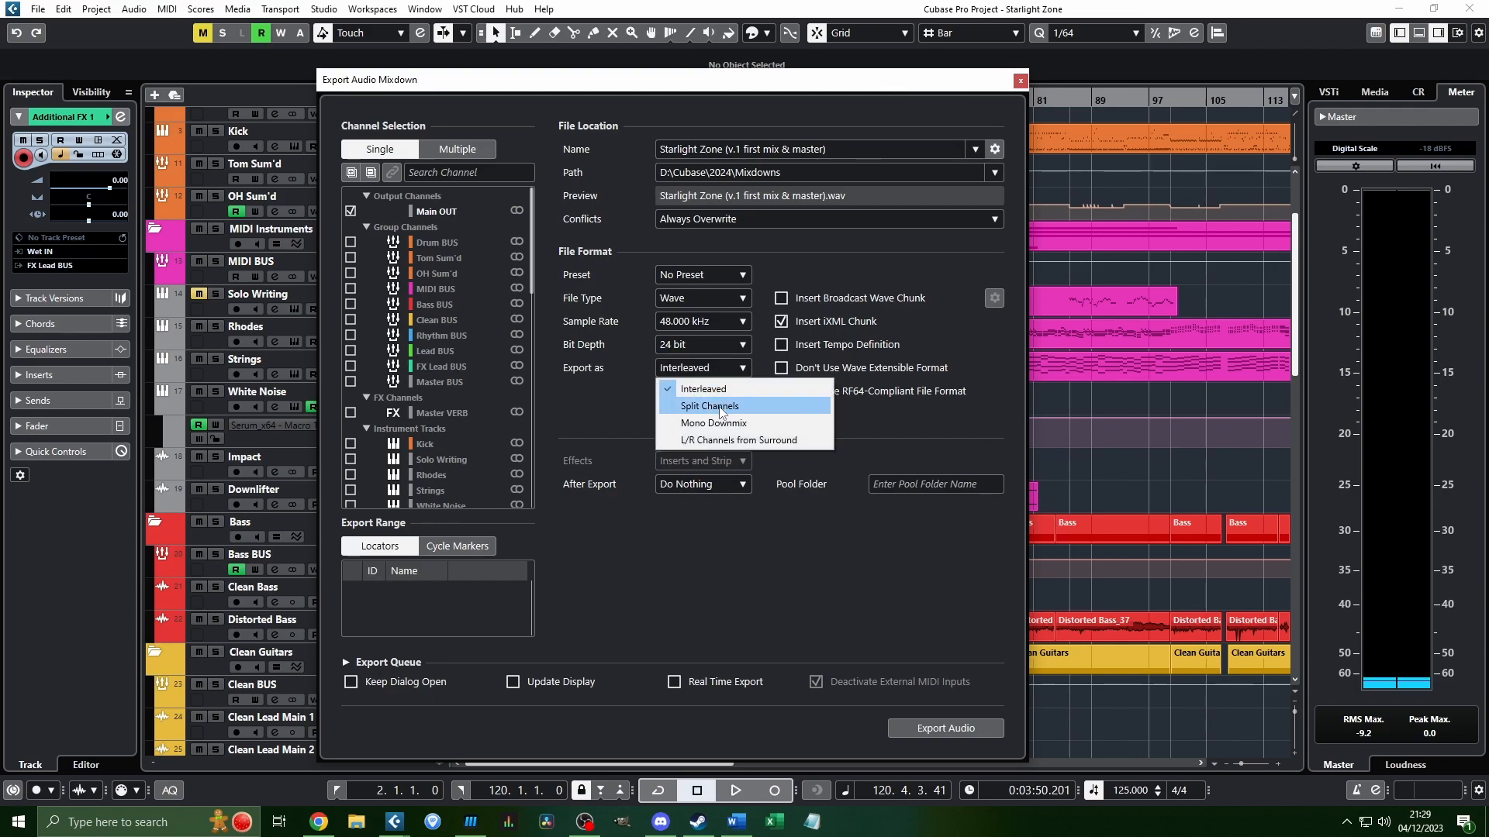
{"action": "left_click", "coordinate": [719, 405]}
{"action": "left_click", "coordinate": [718, 392]}
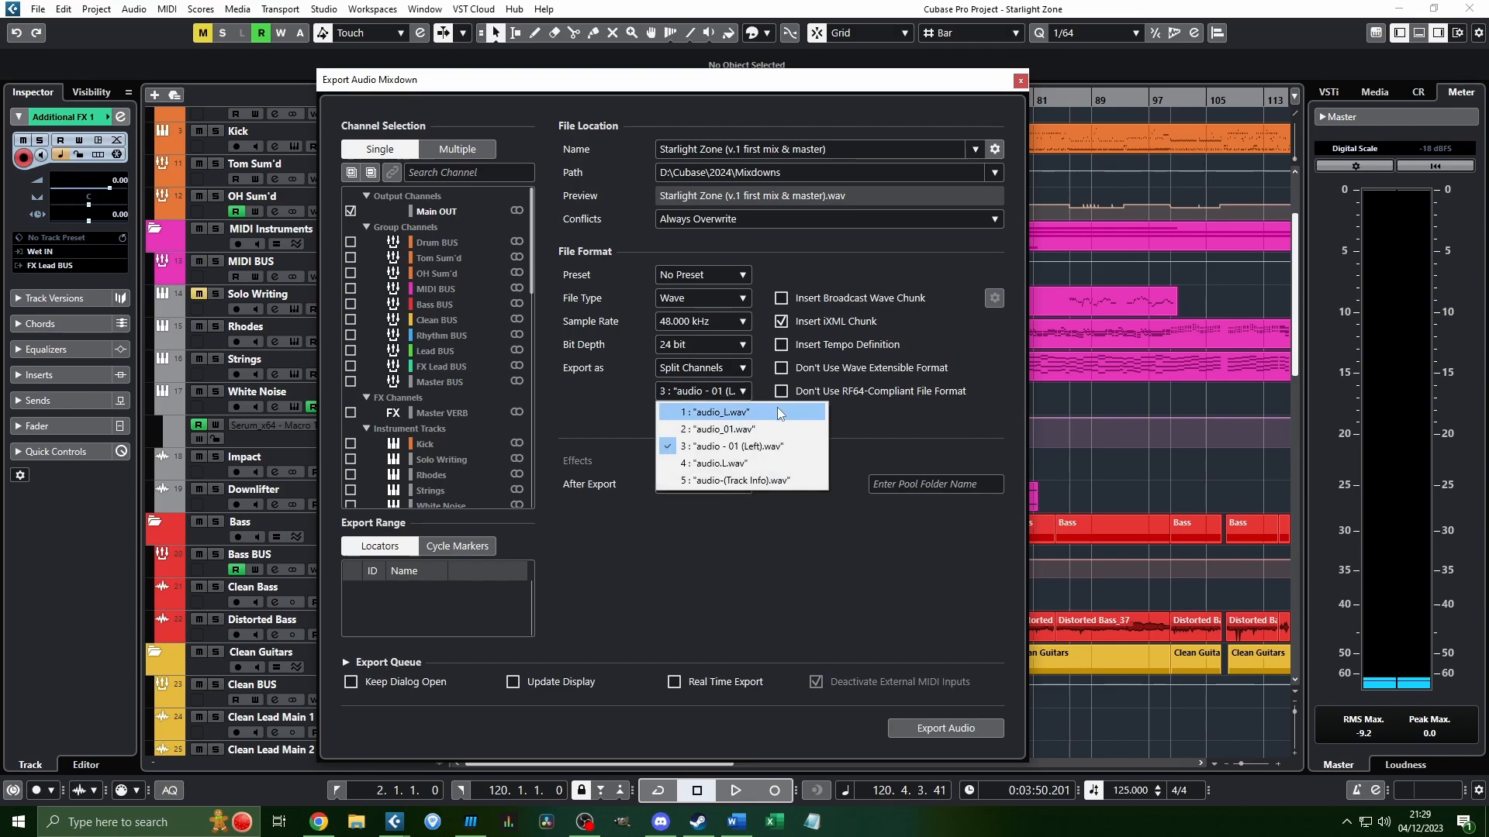
{"action": "left_click", "coordinate": [934, 432]}
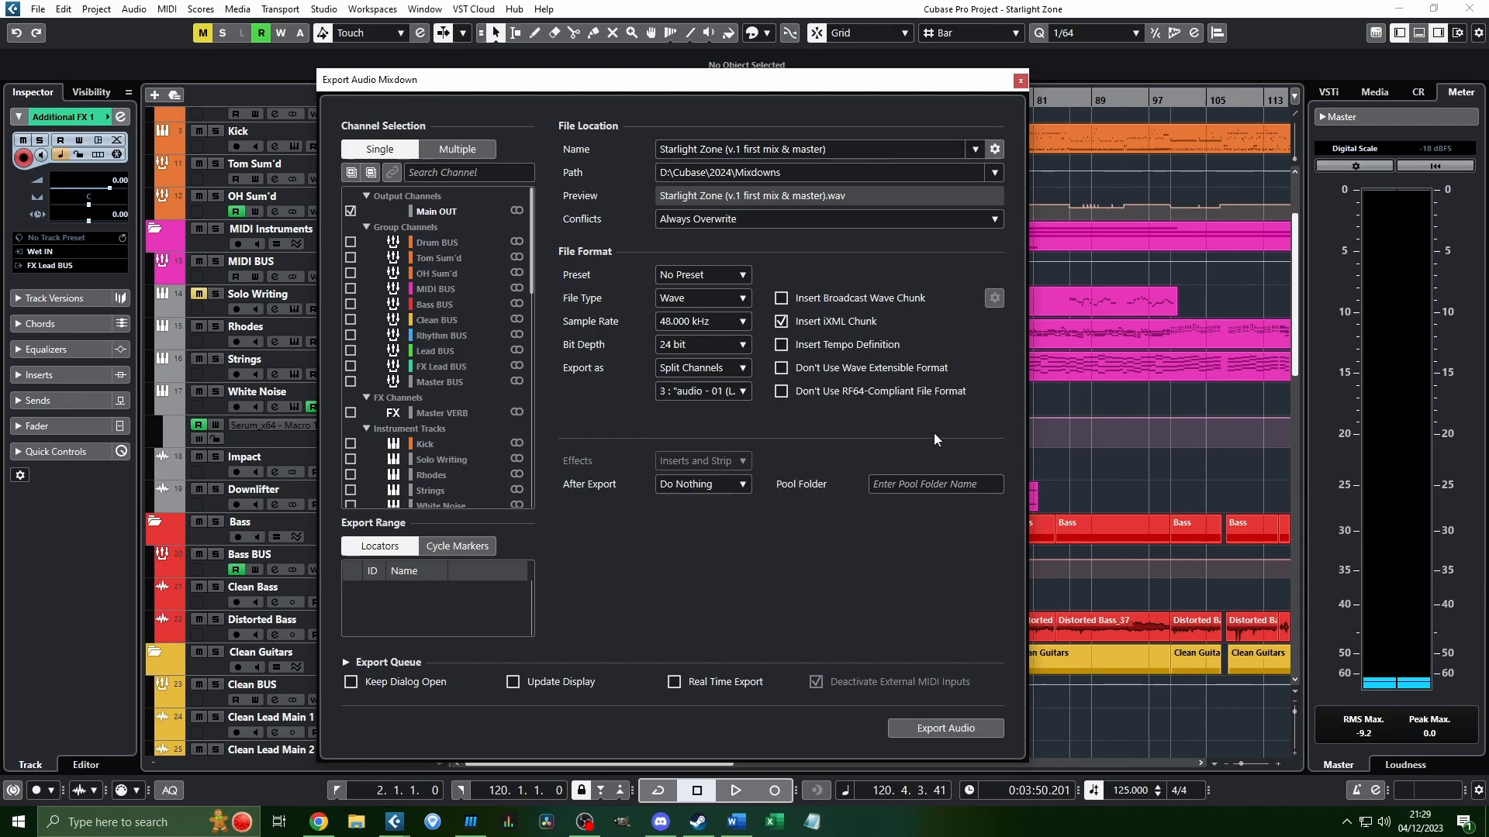
Try the Mono Downmix and L/R Channels from Surround options for the exported channel layout.
{"action": "left_click", "coordinate": [704, 367]}
{"action": "left_click", "coordinate": [736, 424]}
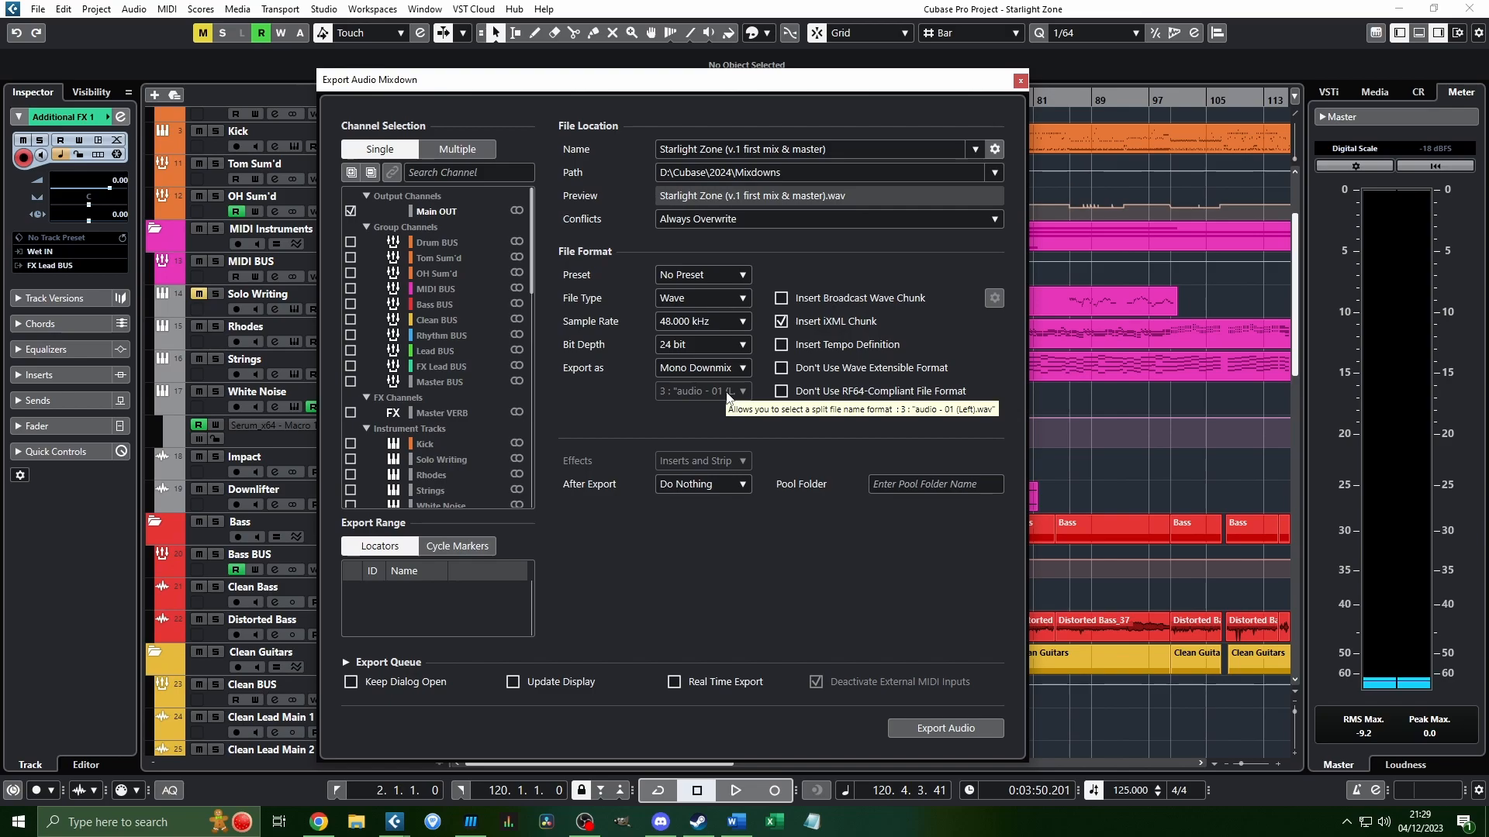
{"action": "left_click", "coordinate": [721, 369]}
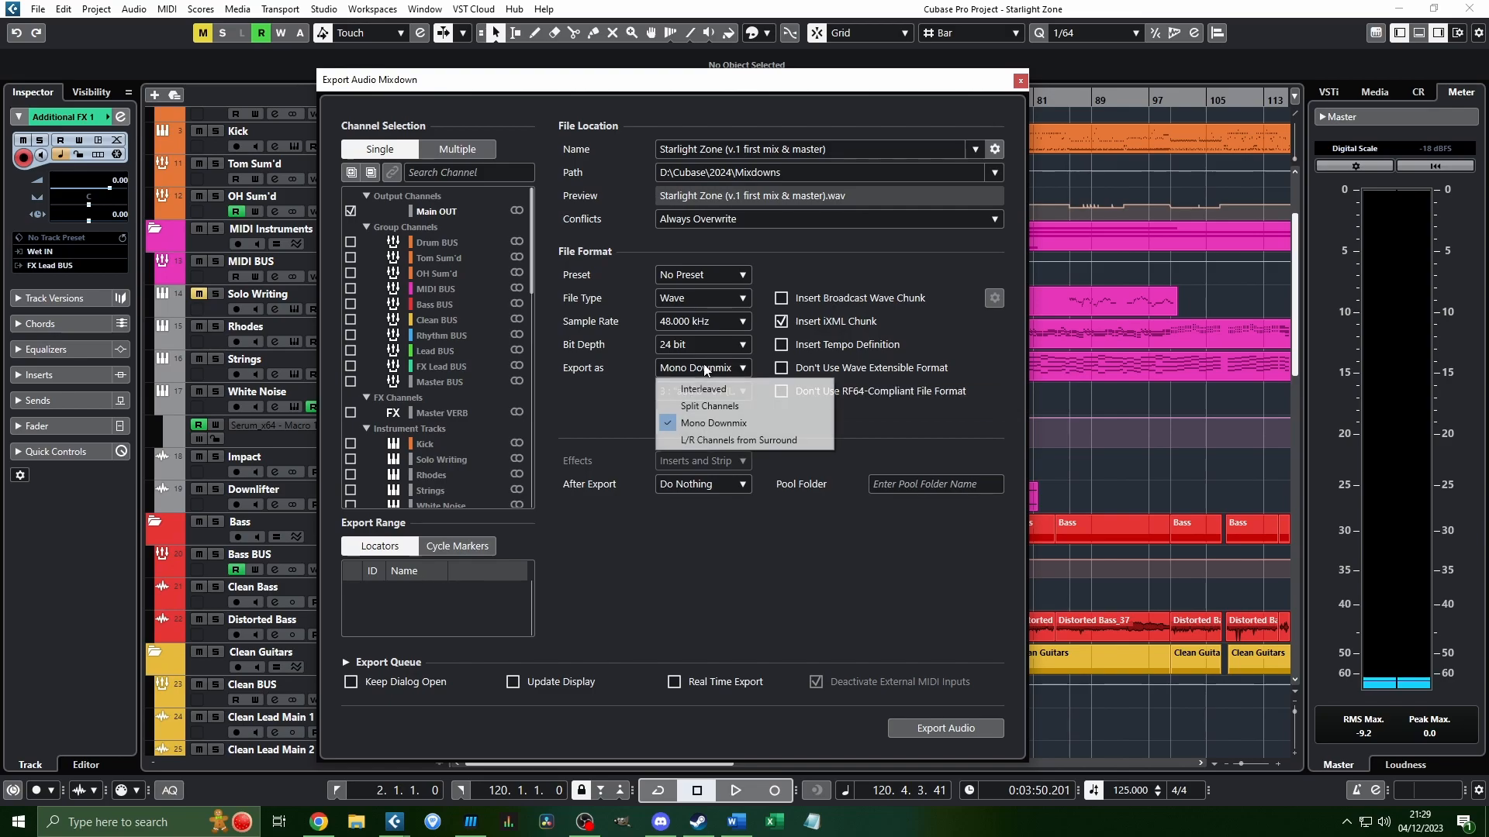
{"action": "left_click", "coordinate": [742, 440]}
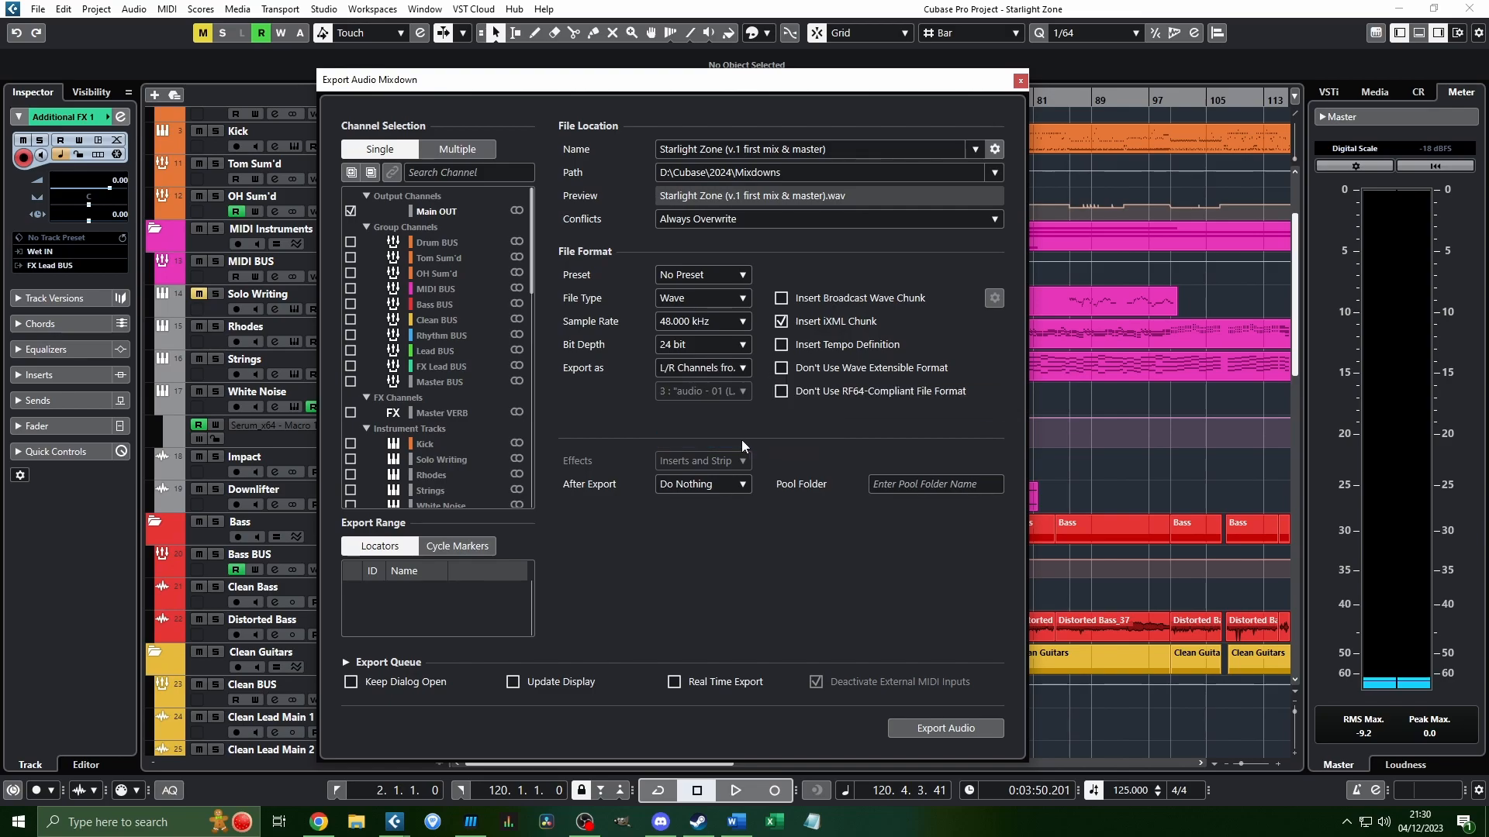
{"action": "left_click", "coordinate": [722, 372]}
{"action": "left_click", "coordinate": [932, 427]}
Export the Main OUT mixdown as Interleaved and switch to Word while it renders.
{"action": "left_click", "coordinate": [746, 368]}
{"action": "left_click", "coordinate": [714, 390]}
{"action": "left_click", "coordinate": [975, 727]}
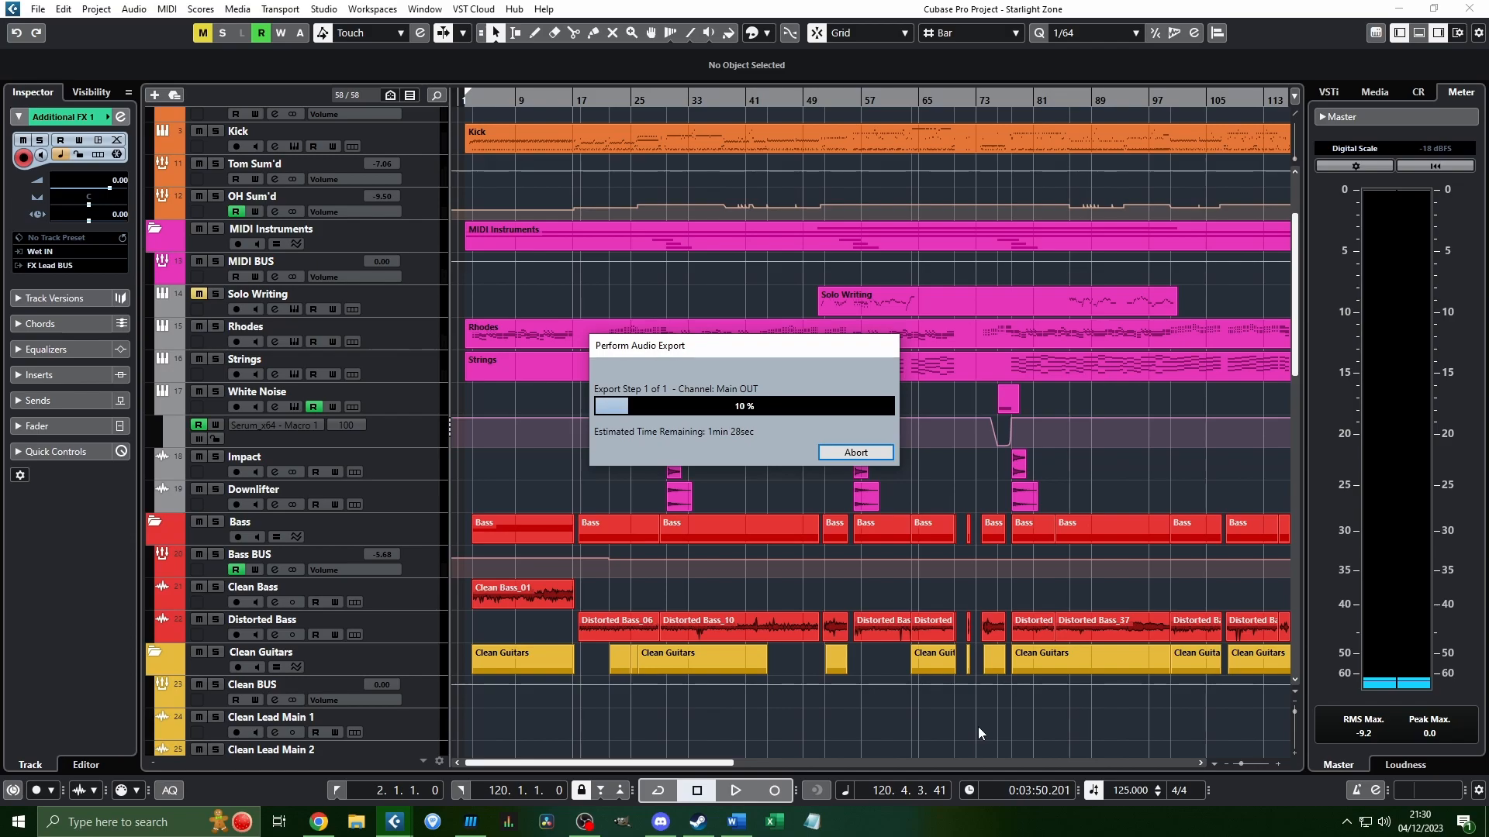
{"action": "left_click", "coordinate": [736, 822]}
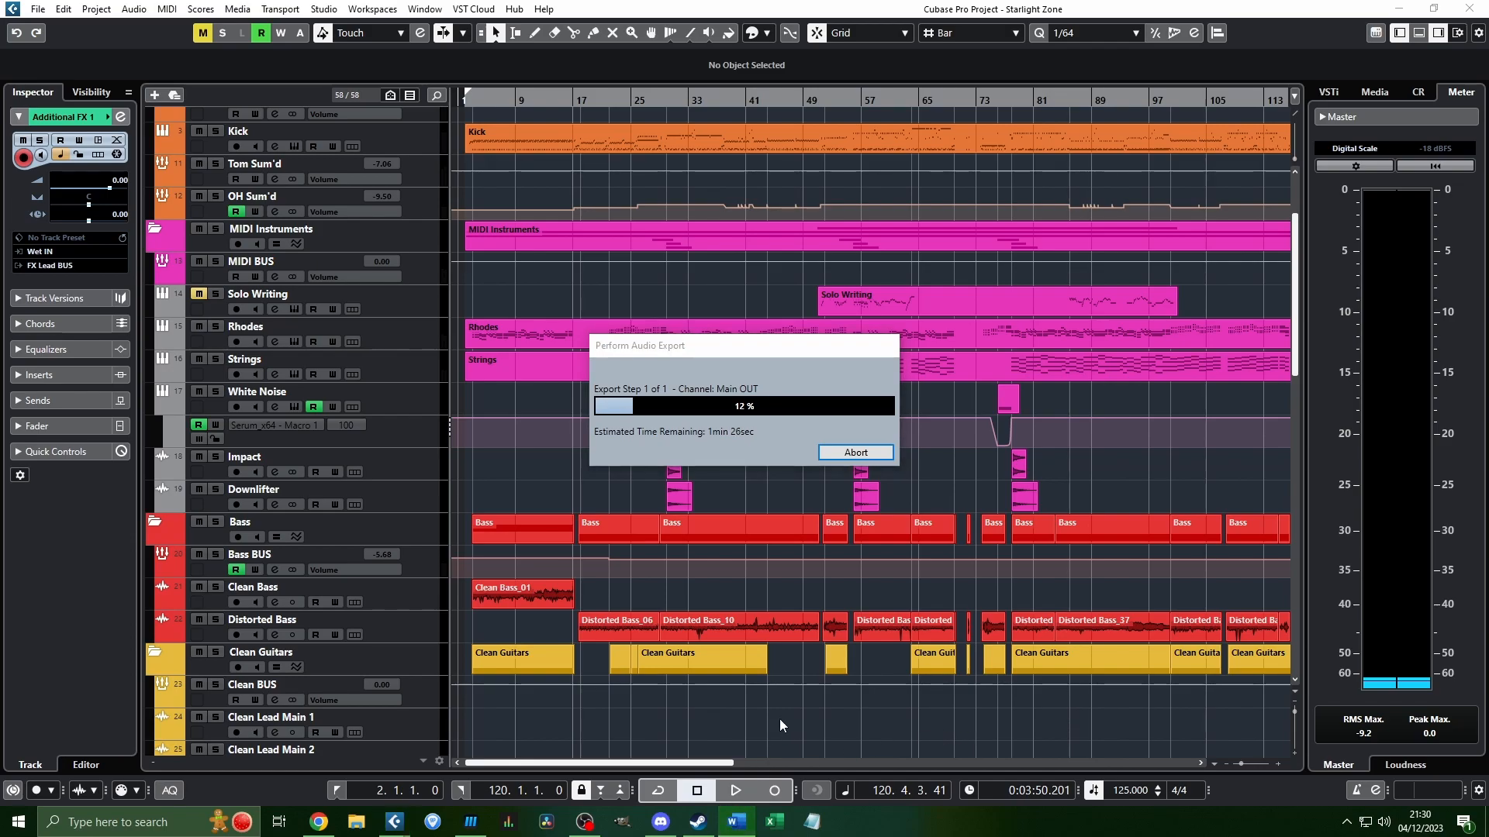